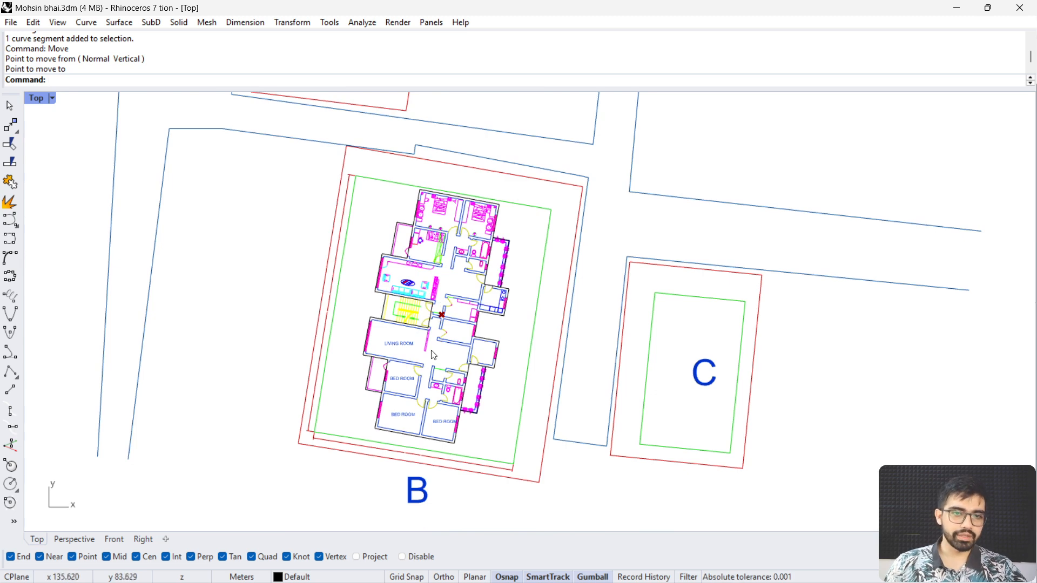
Switch to the Grasshopper flat scheme calculator, widen its window and place it beside the site drawing
scroll(565, 331, down, 6)
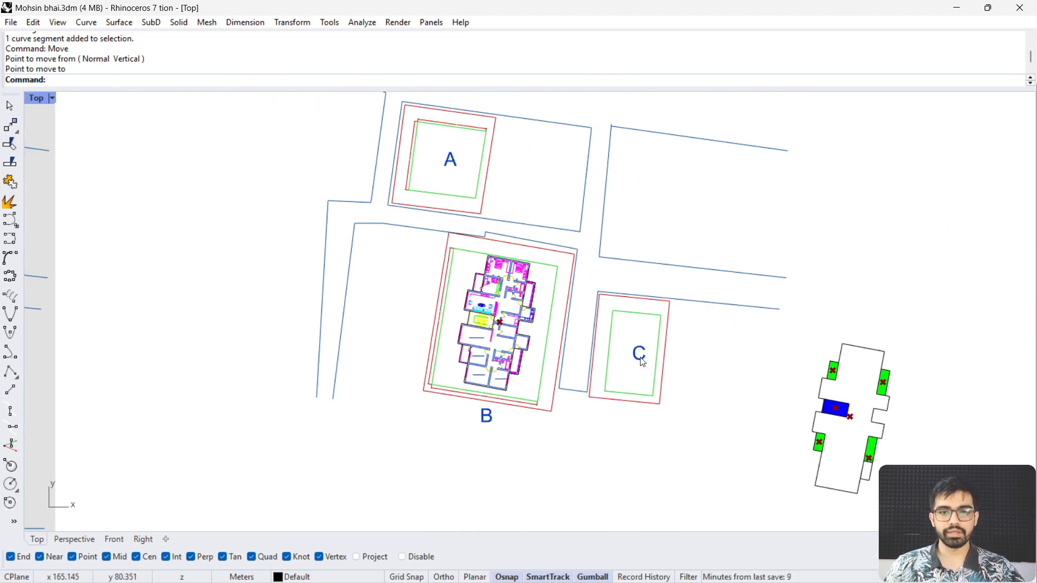
right_drag(707, 348, 607, 391)
right_drag(679, 384, 616, 379)
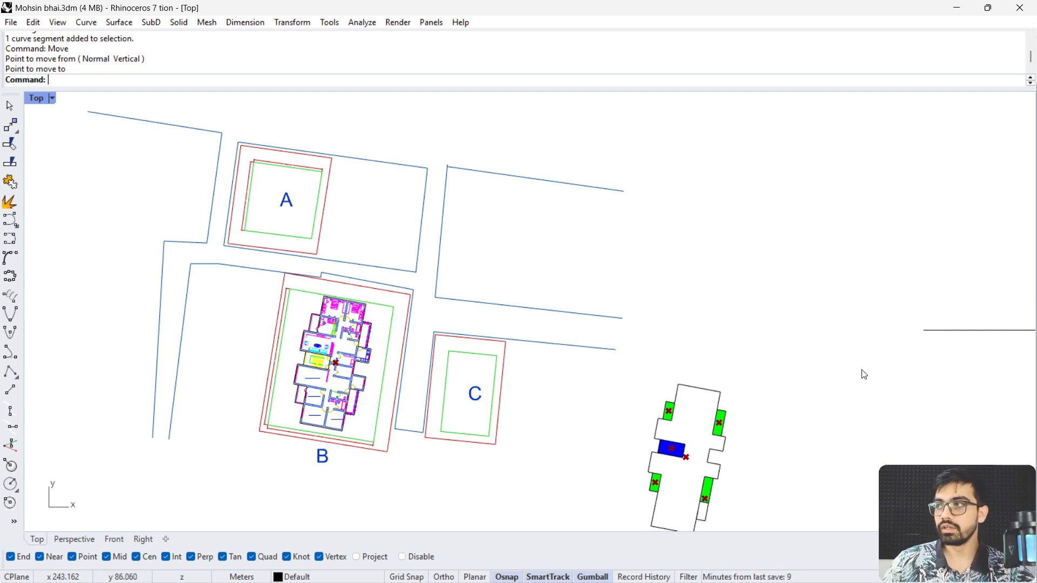
scroll(509, 407, up, 2)
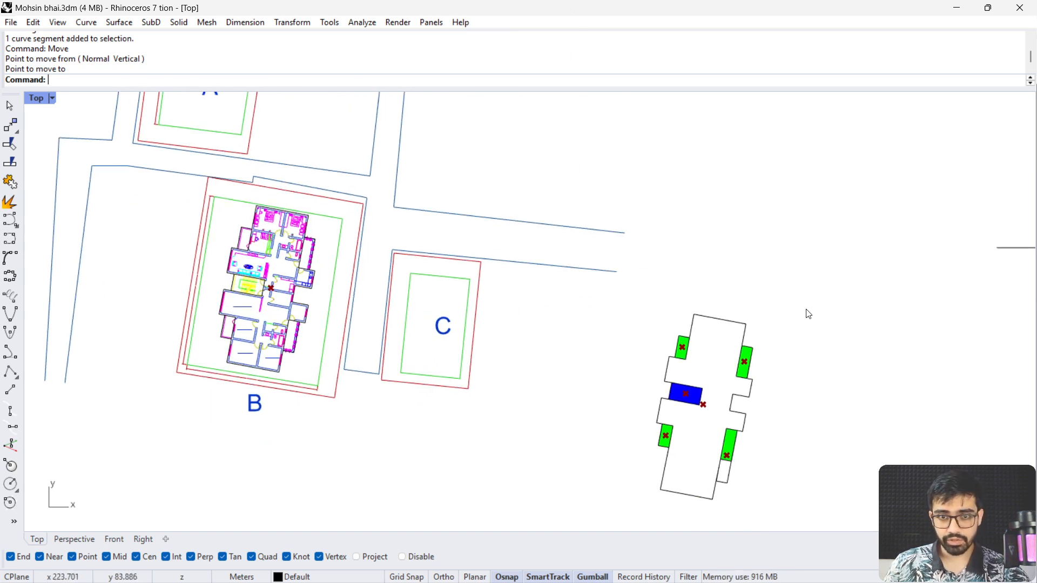
mouse_move(593, 413)
right_down()
mouse_move(442, 335)
mouse_move(421, 357)
right_up()
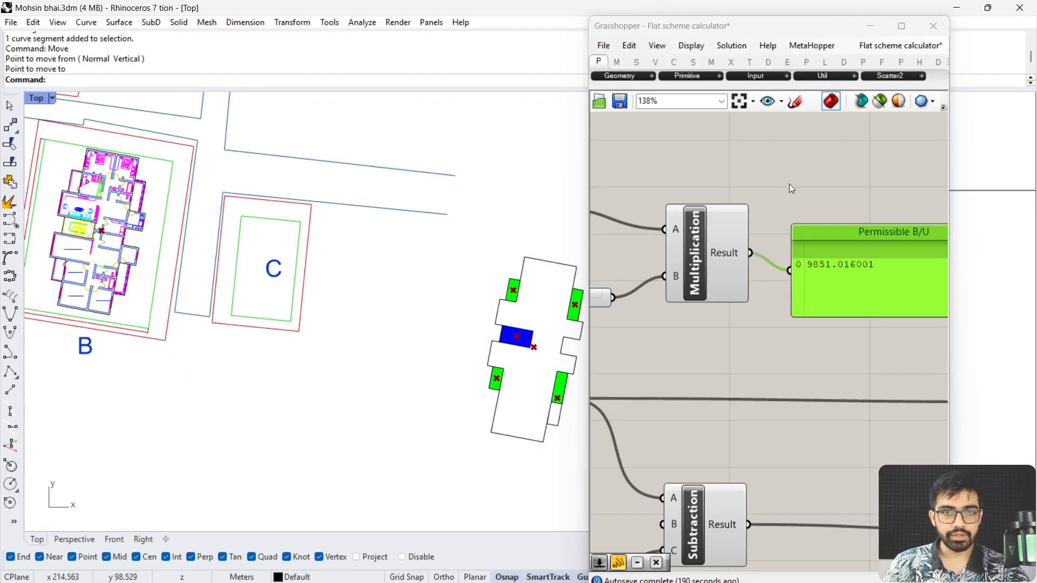
click(791, 188)
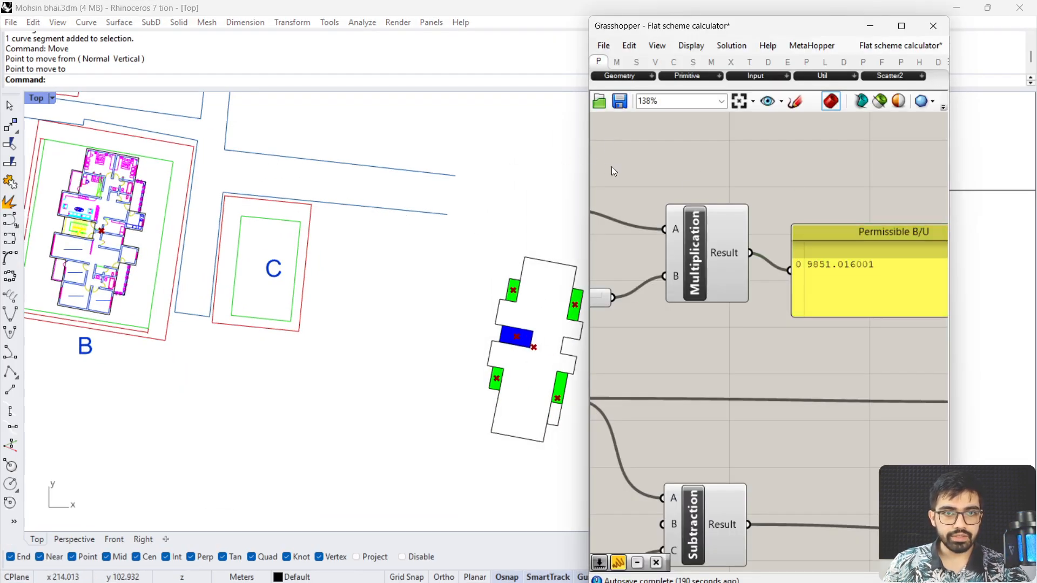
drag(588, 159, 306, 157)
drag(557, 28, 838, 40)
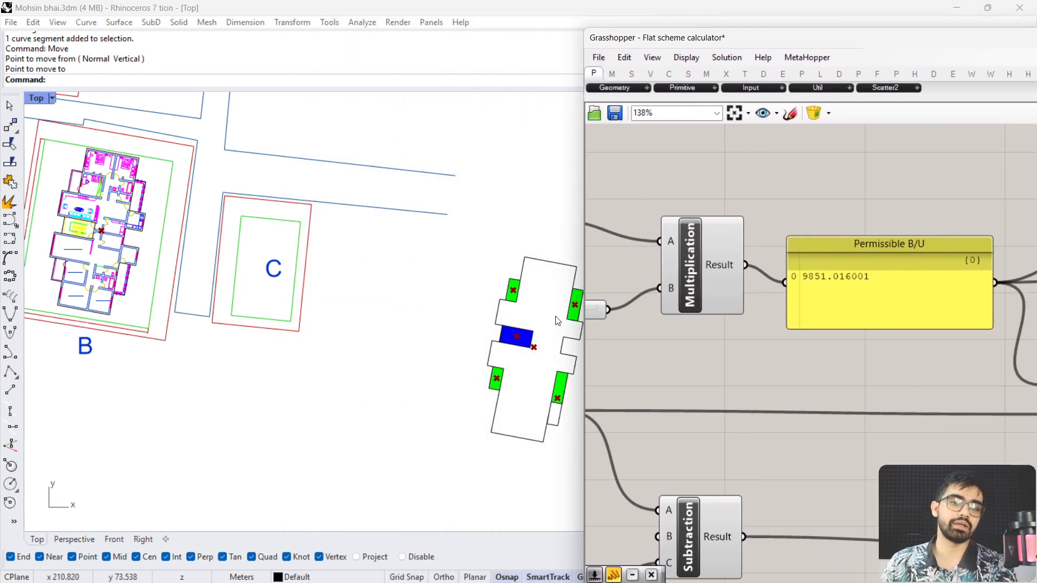
Examine the Rate of Land slider and the 35% premium FSI cost component it feeds in the definition
scroll(718, 301, down, 3)
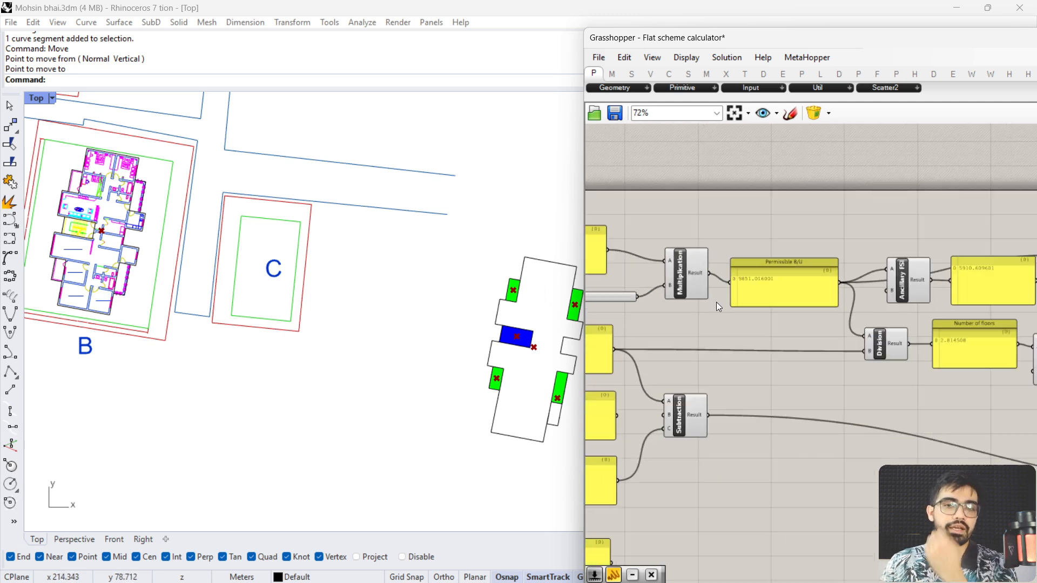
scroll(757, 340, down, 2)
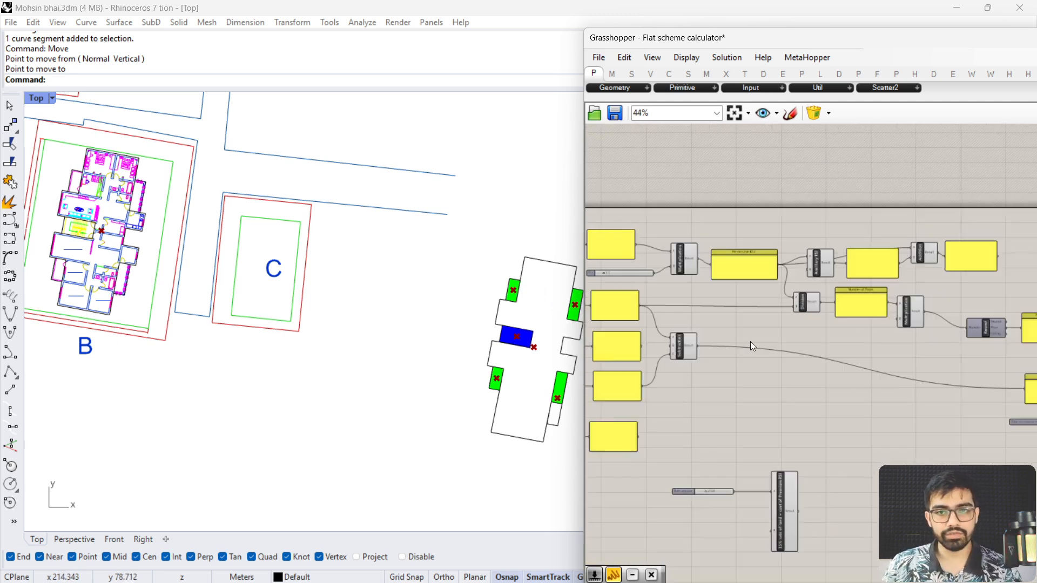
scroll(876, 372, up, 5)
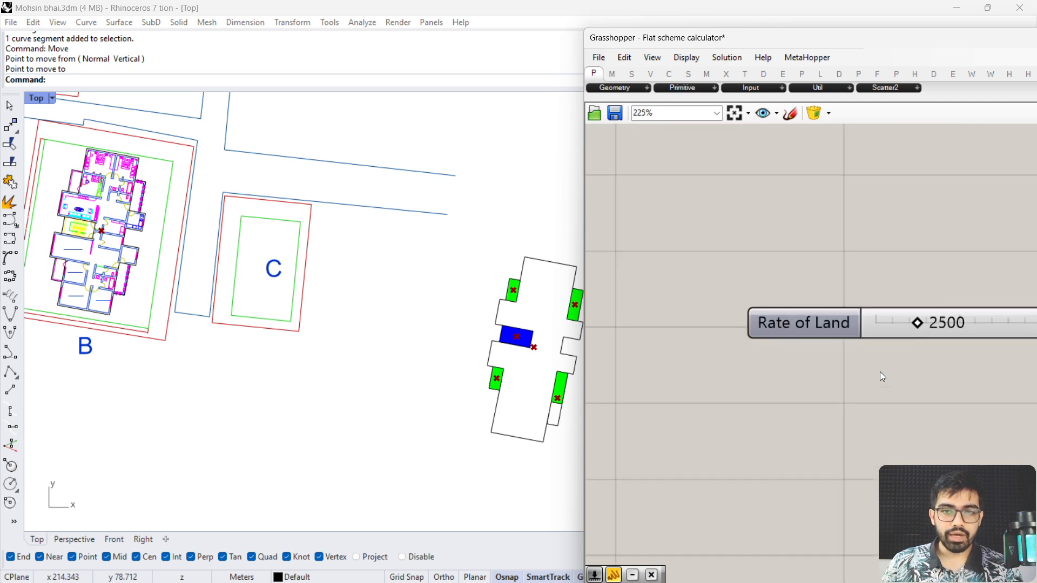
right_drag(880, 375, 711, 416)
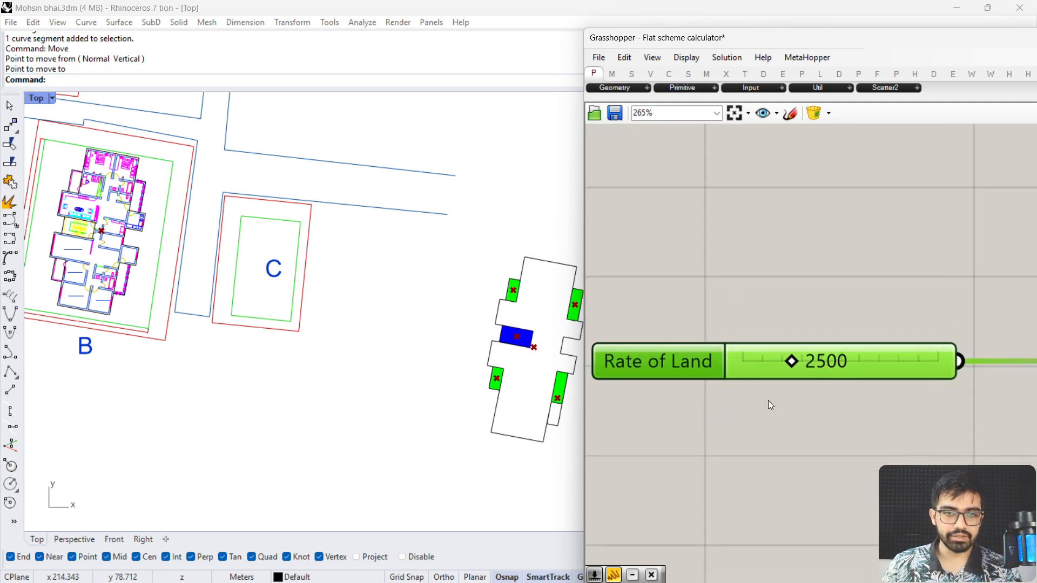
scroll(823, 405, down, 2)
right_drag(879, 413, 698, 369)
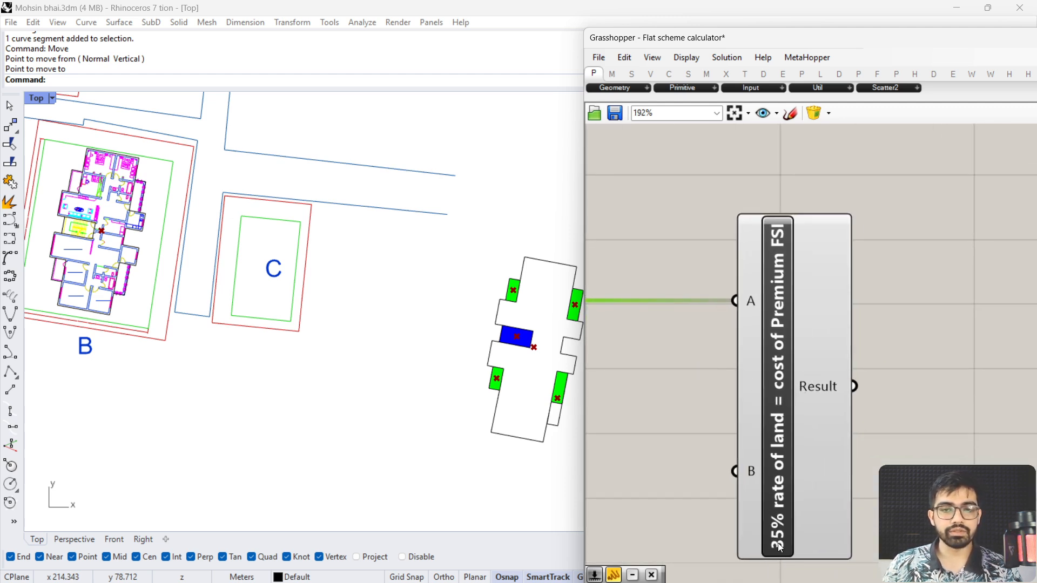
right_drag(708, 429, 718, 406)
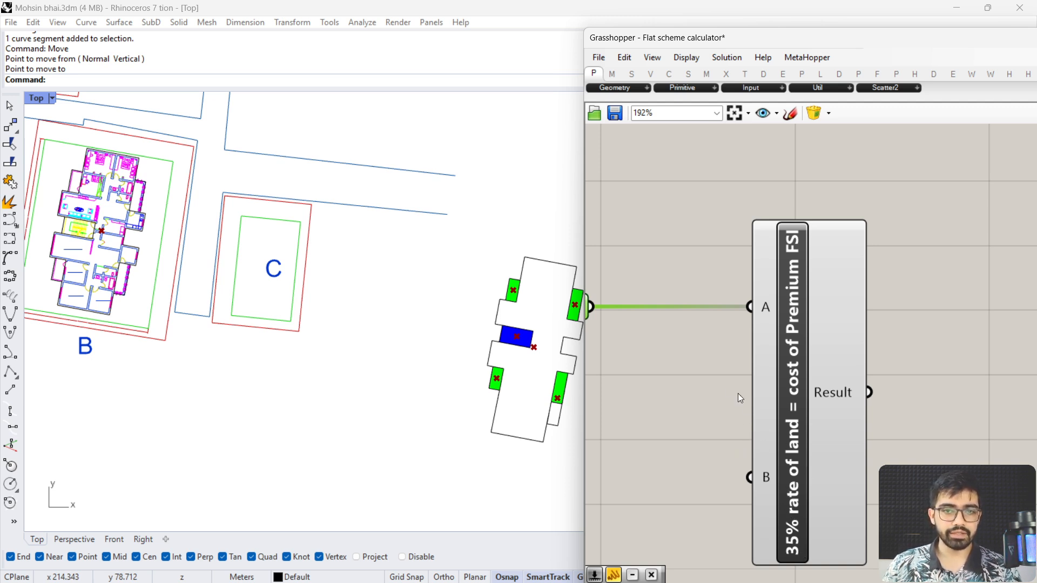
right_drag(737, 394, 877, 427)
right_drag(678, 365, 695, 365)
right_drag(734, 400, 687, 294)
scroll(915, 422, up, 3)
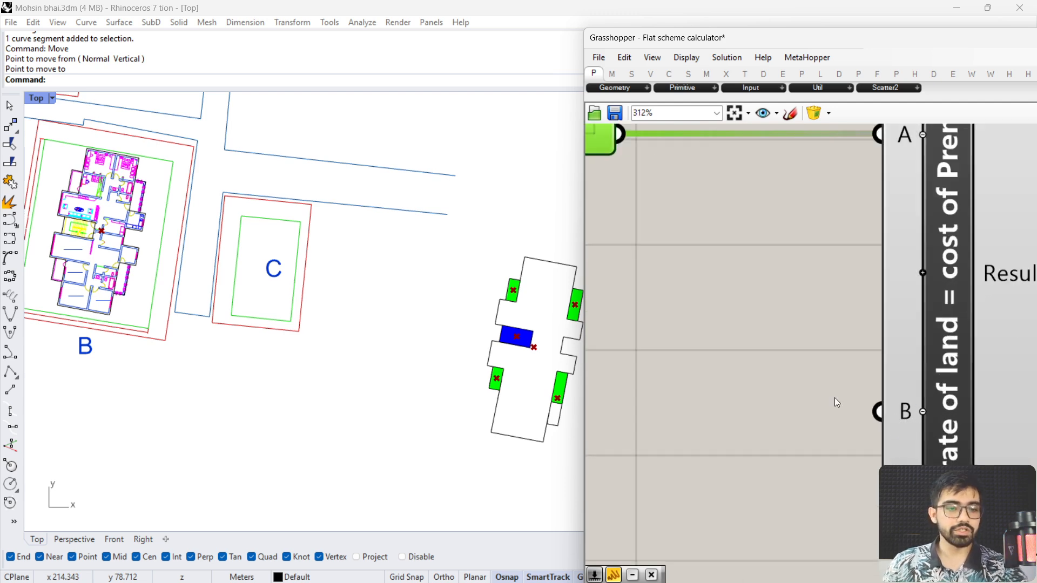
Add a panel and connect it to the Result of the 35% premium FSI cost component
right_drag(834, 373, 499, 410)
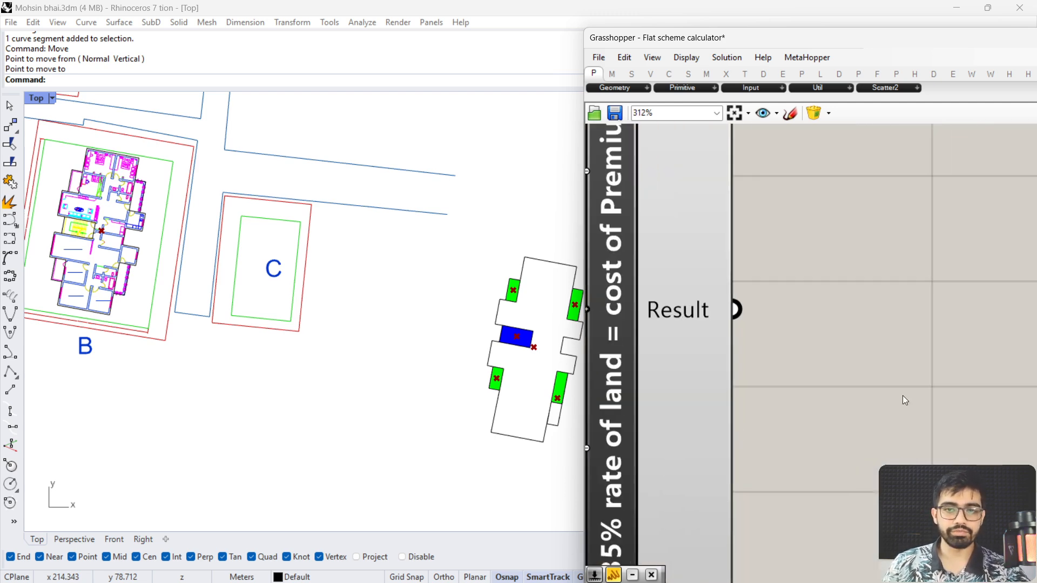
double_click(836, 363)
text(panel)
key(Return)
drag(736, 350, 909, 348)
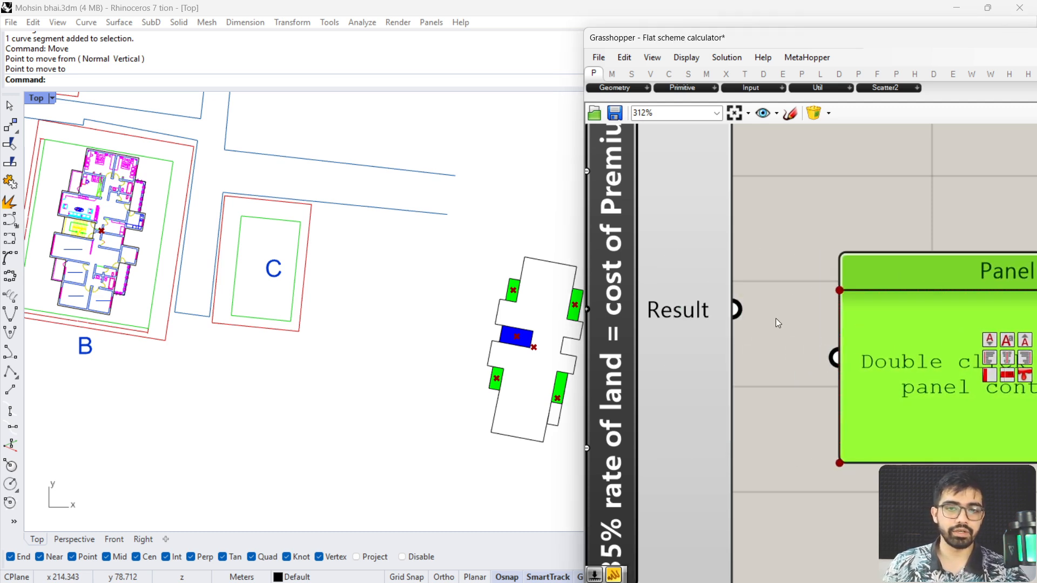
drag(796, 341, 834, 357)
right_drag(889, 444, 743, 444)
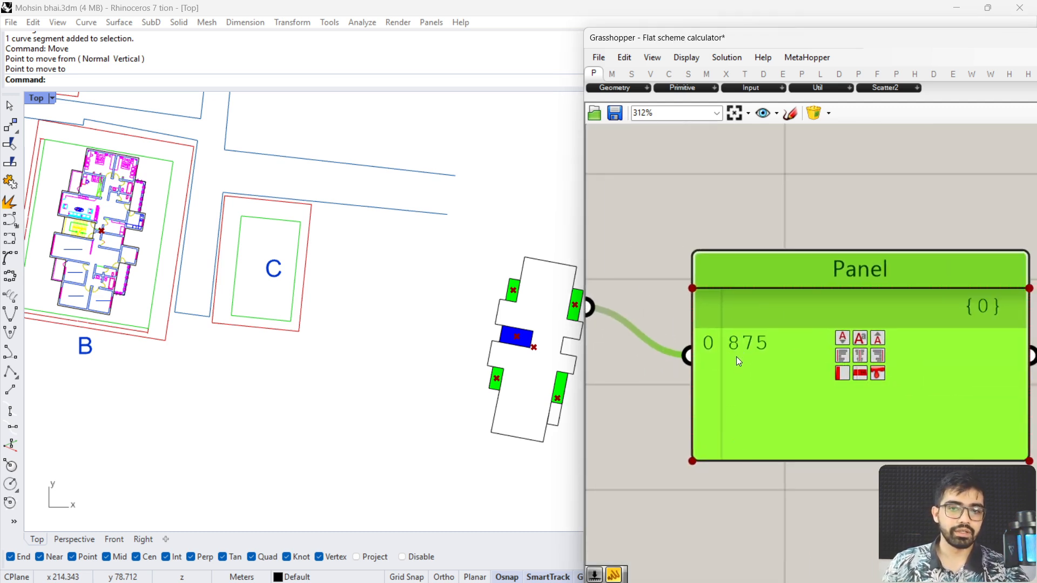
scroll(744, 383, down, 5)
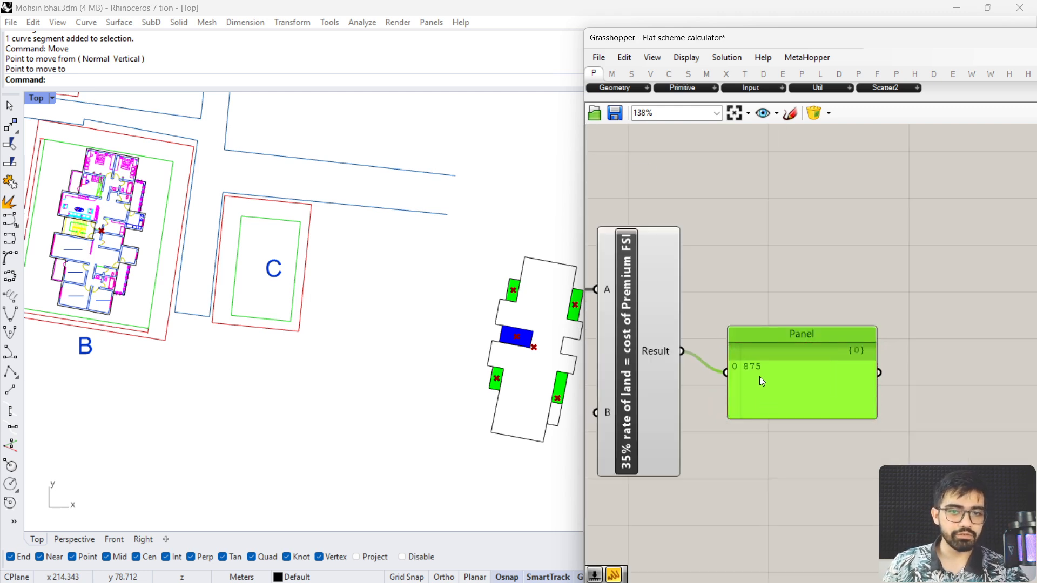
scroll(760, 377, up, 4)
scroll(744, 370, down, 4)
right_drag(821, 418, 799, 407)
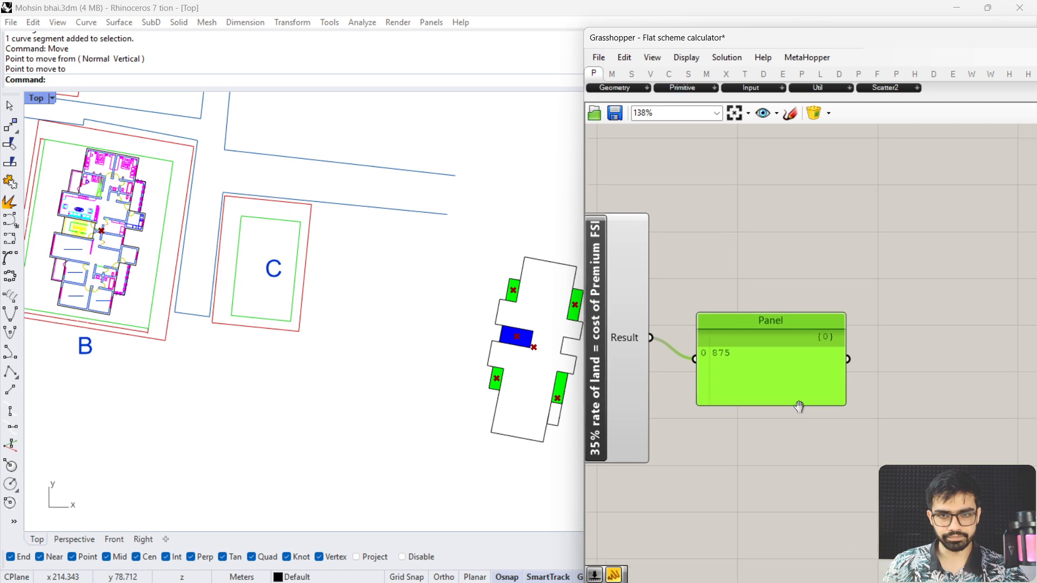
Add a Multiplication component with a factor of 1.6 and connect the Permissible B/U panel to its input A
scroll(718, 416, down, 8)
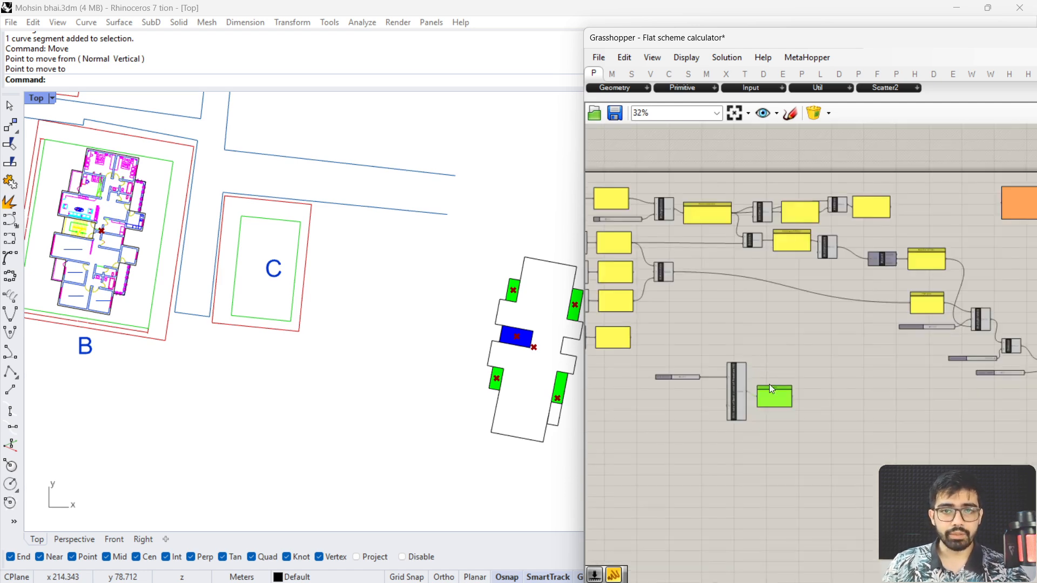
scroll(695, 317, up, 9)
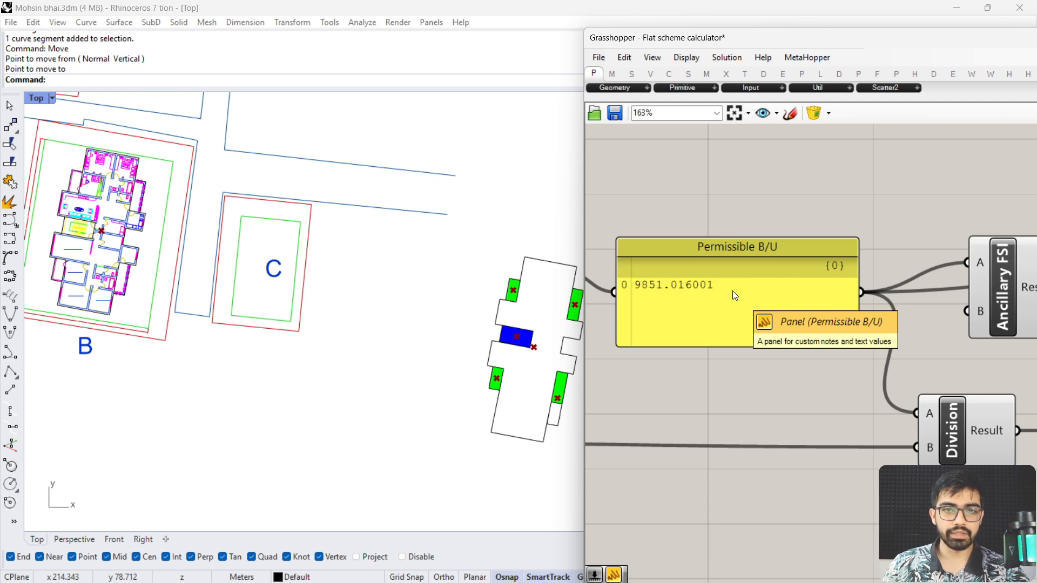
double_click(827, 185)
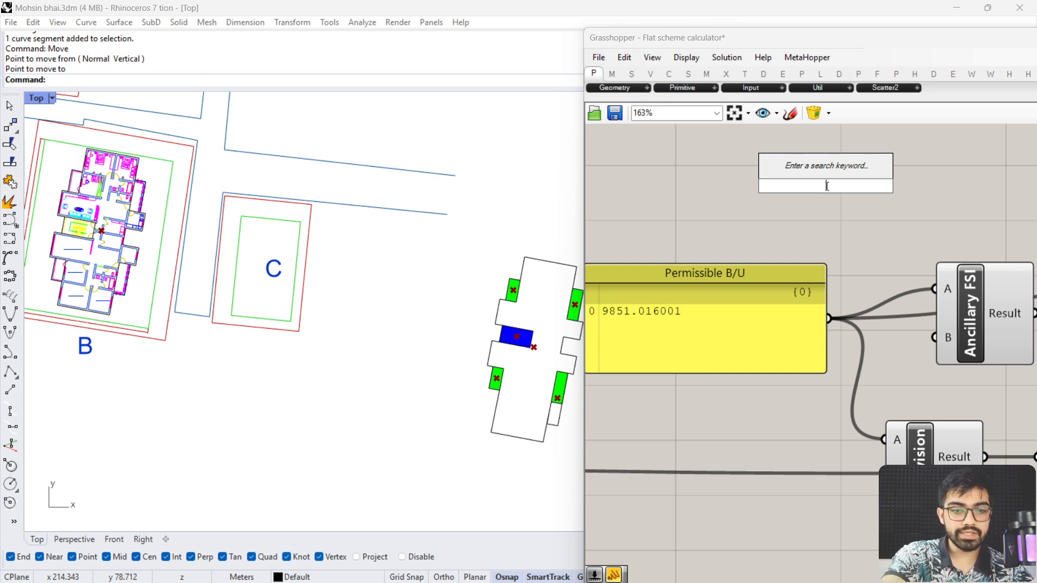
text(*)
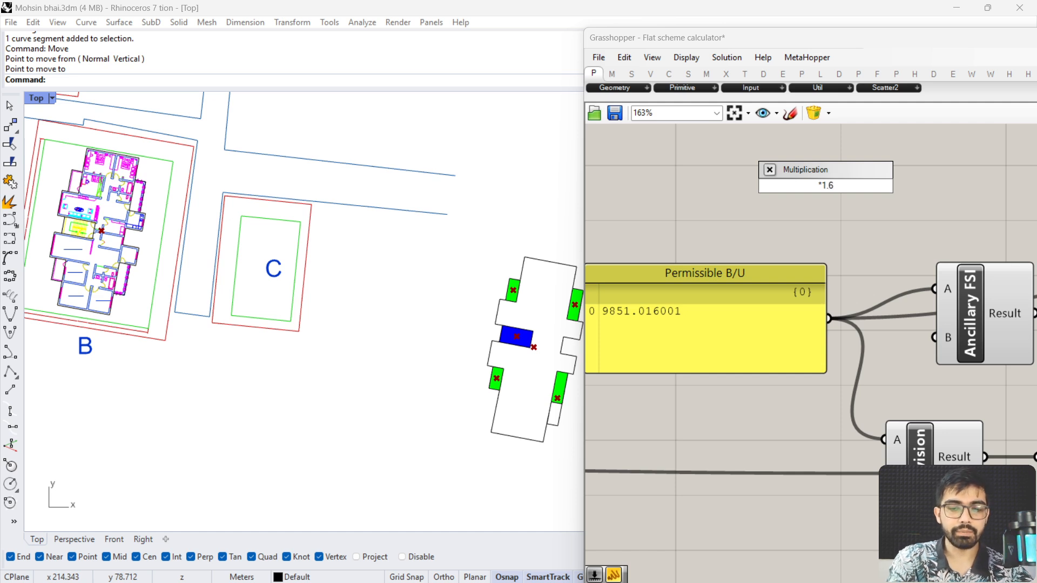
key(Return)
drag(825, 185, 938, 200)
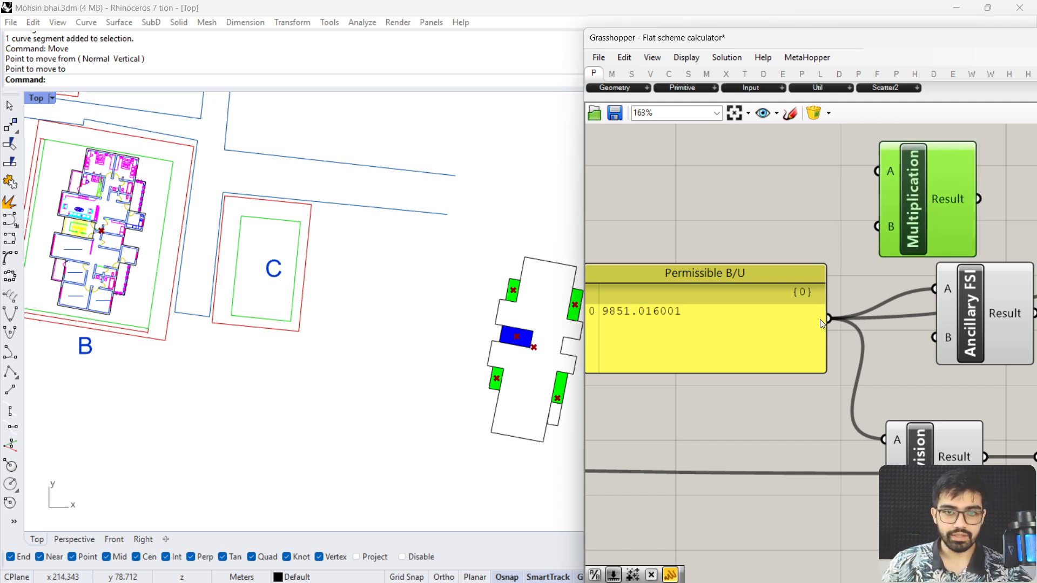
drag(821, 324, 877, 171)
drag(908, 199, 937, 203)
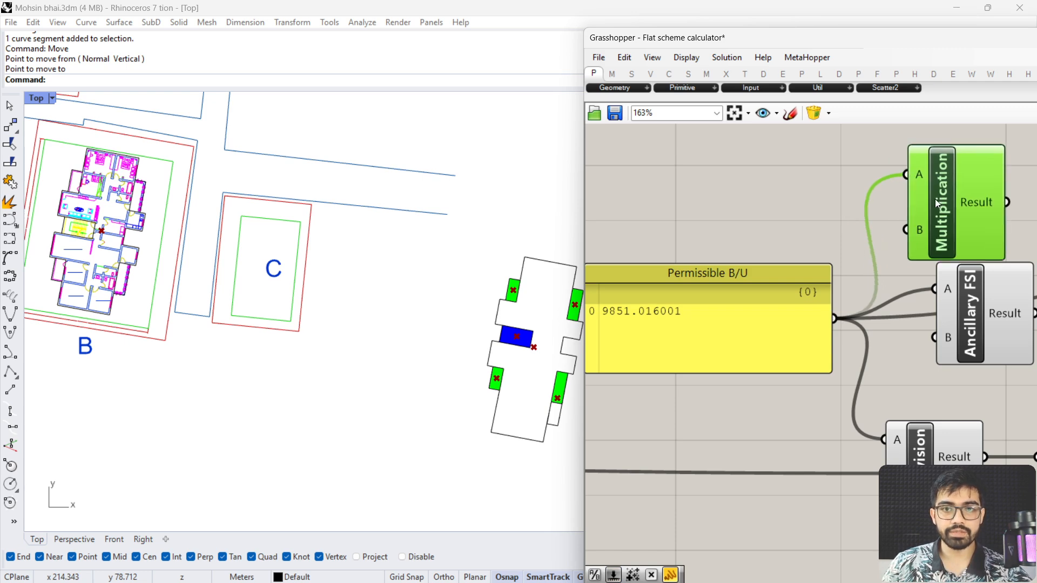
Connect the Permissible B/U panel also to the Multiplication's input B and move the component just above the premium FSI cost component
drag(827, 321, 788, 318)
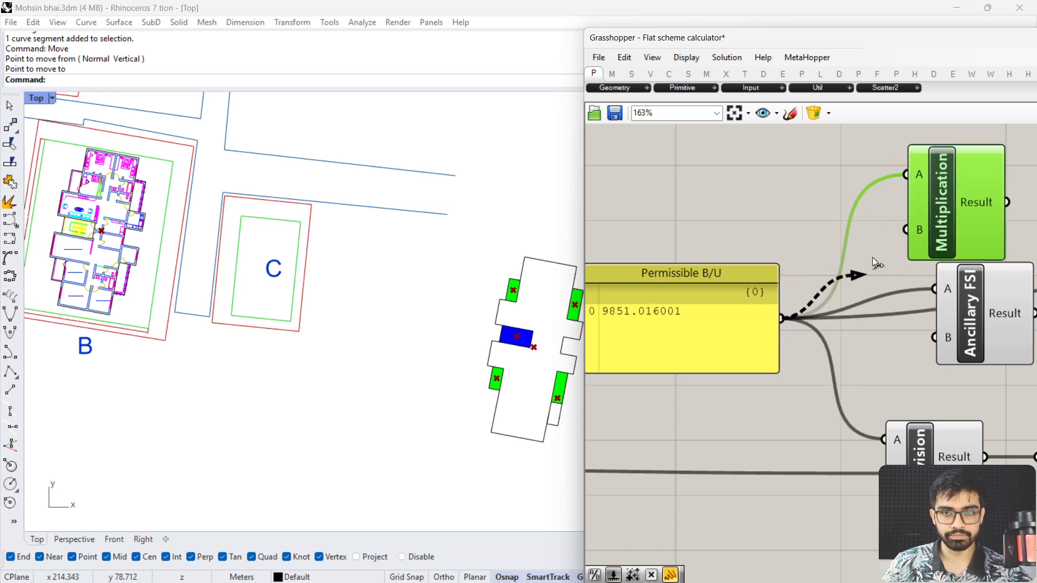
drag(873, 257, 907, 230)
scroll(837, 288, down, 4)
right_drag(836, 288, 645, 294)
drag(721, 259, 722, 527)
right_drag(735, 471, 802, 249)
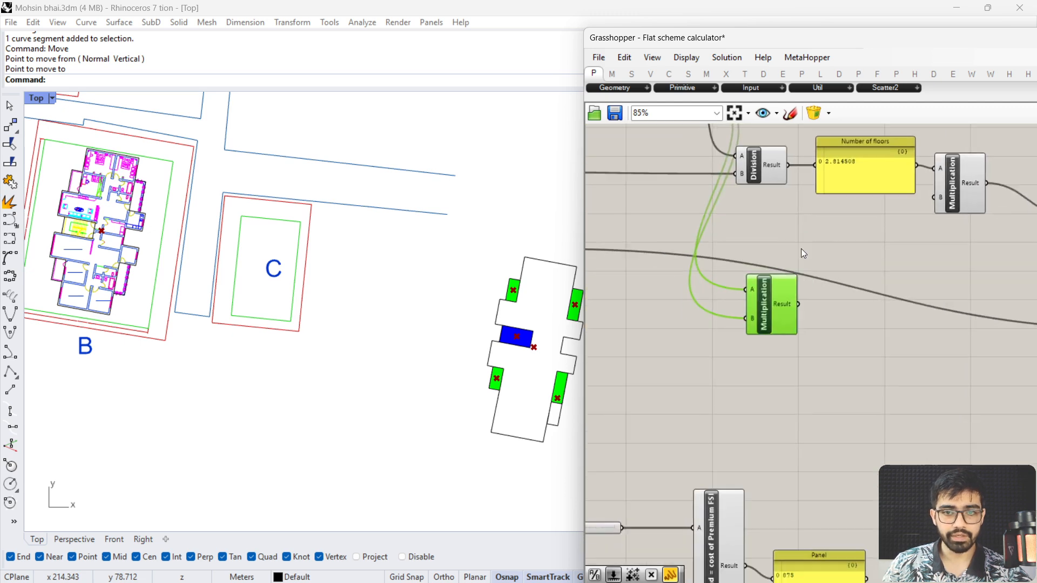
drag(778, 325, 760, 426)
right_drag(795, 469, 834, 303)
scroll(834, 303, up, 4)
drag(727, 200, 732, 253)
double_click(850, 248)
text(pa)
key(Return)
drag(791, 233, 842, 236)
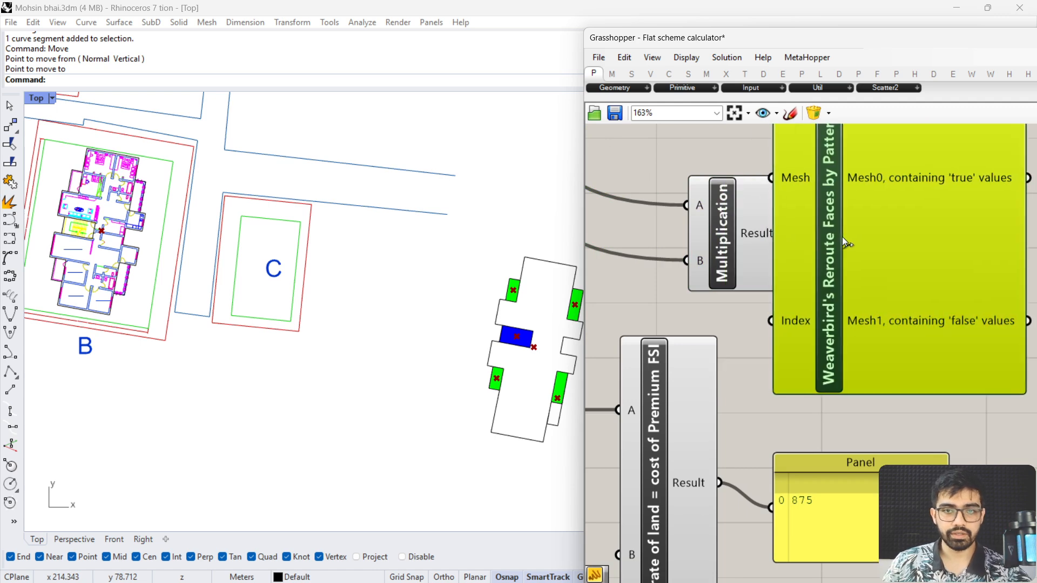
key(Delete)
Add a panel and connect it to the Result of the Permissible B/U Multiplication component
double_click(875, 291)
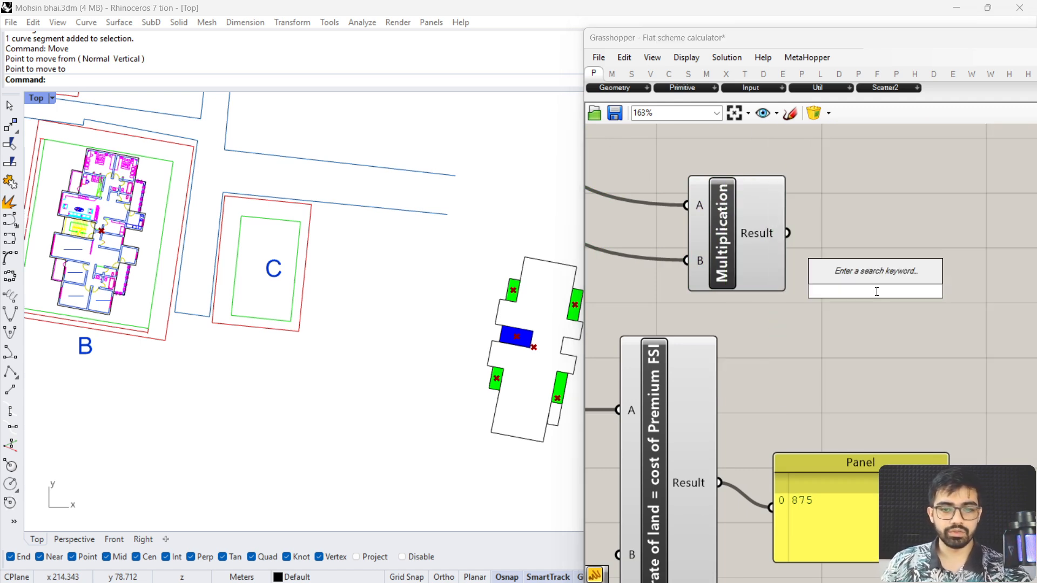
text(")
key(Return)
drag(838, 291, 967, 231)
drag(789, 233, 914, 232)
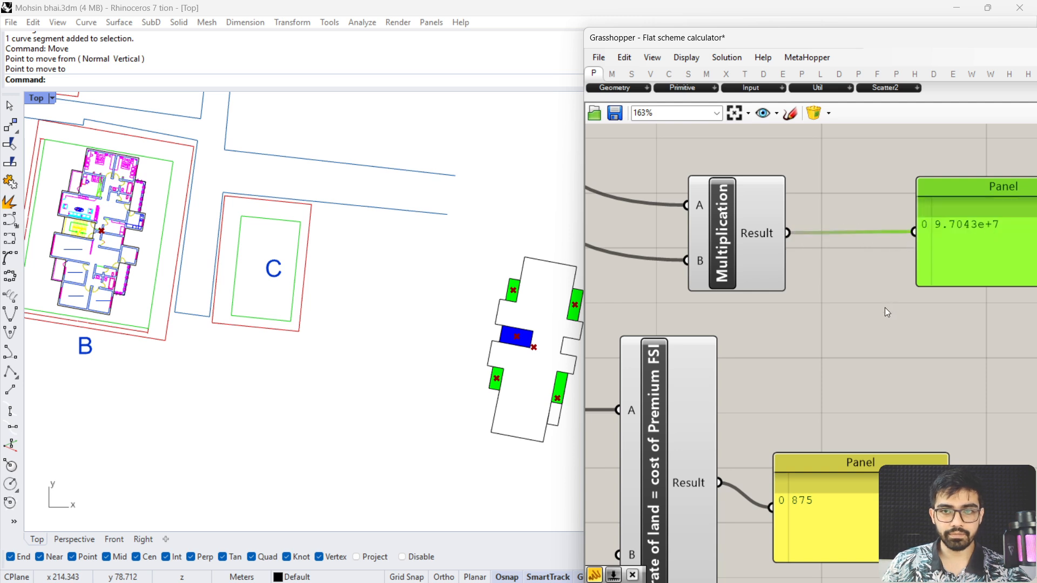
Add a second Multiplication component, feeding input A with the first Multiplication's Result and input B with the premium FSI cost Result
right_drag(885, 308, 760, 289)
double_click(803, 312)
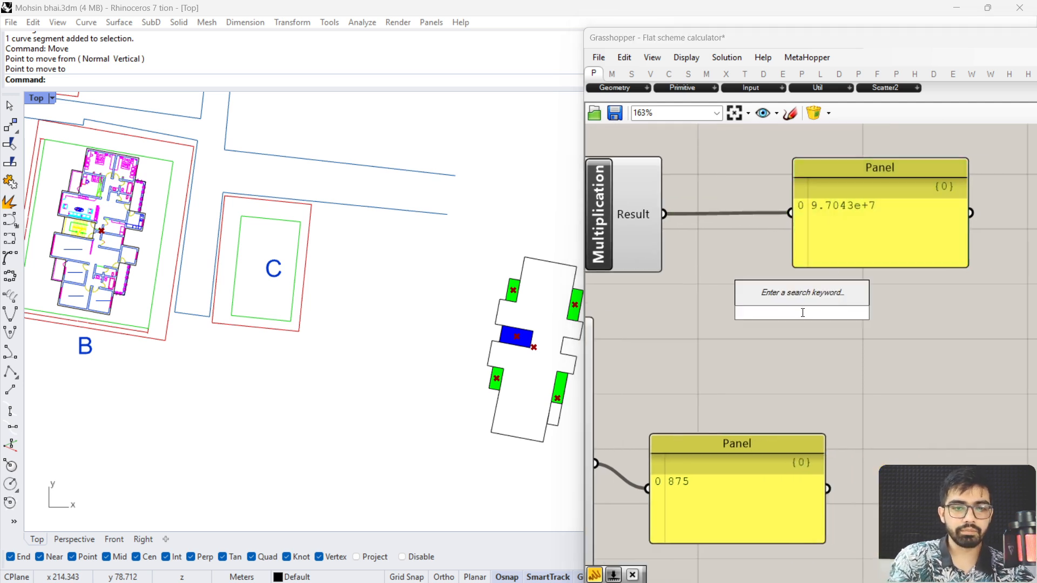
text(*)
key(Return)
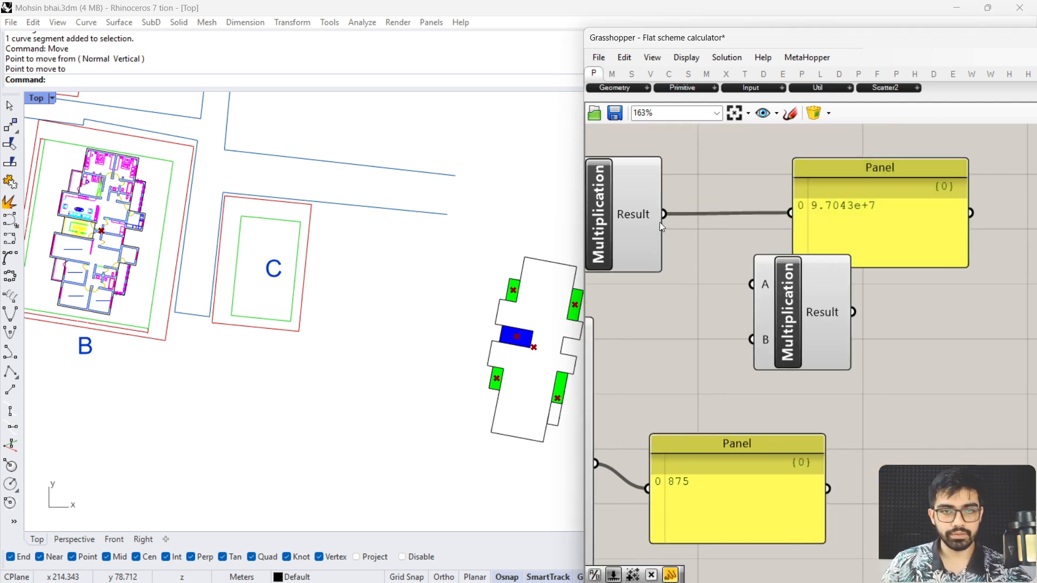
right_drag(631, 441, 676, 448)
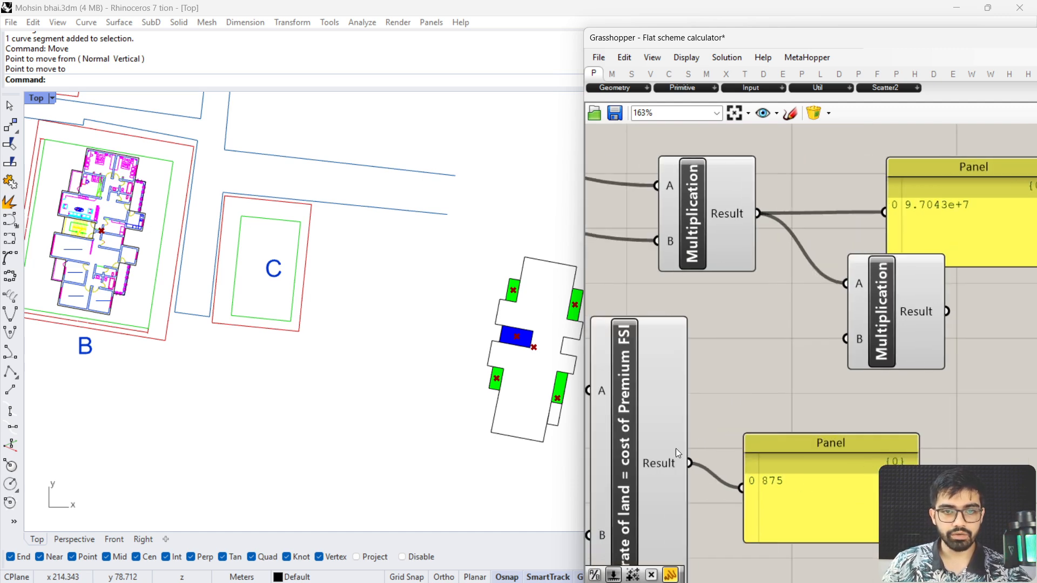
scroll(738, 448, down, 5)
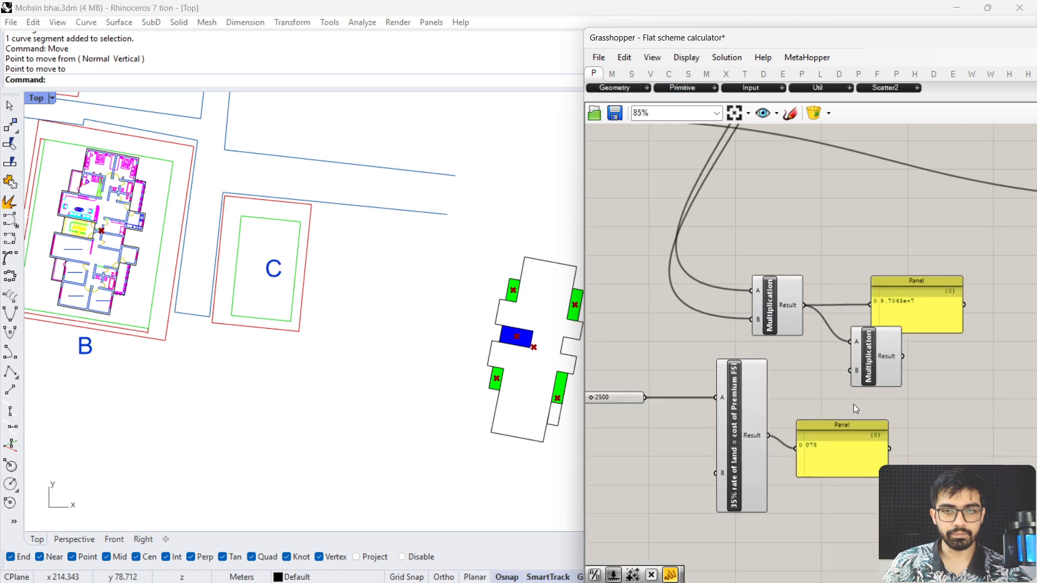
right_drag(853, 404, 790, 488)
scroll(789, 489, up, 2)
drag(729, 498, 829, 424)
Delete the panel attached to the first Multiplication's Result
right_drag(852, 428, 794, 465)
right_drag(873, 406, 754, 378)
drag(754, 378, 748, 323)
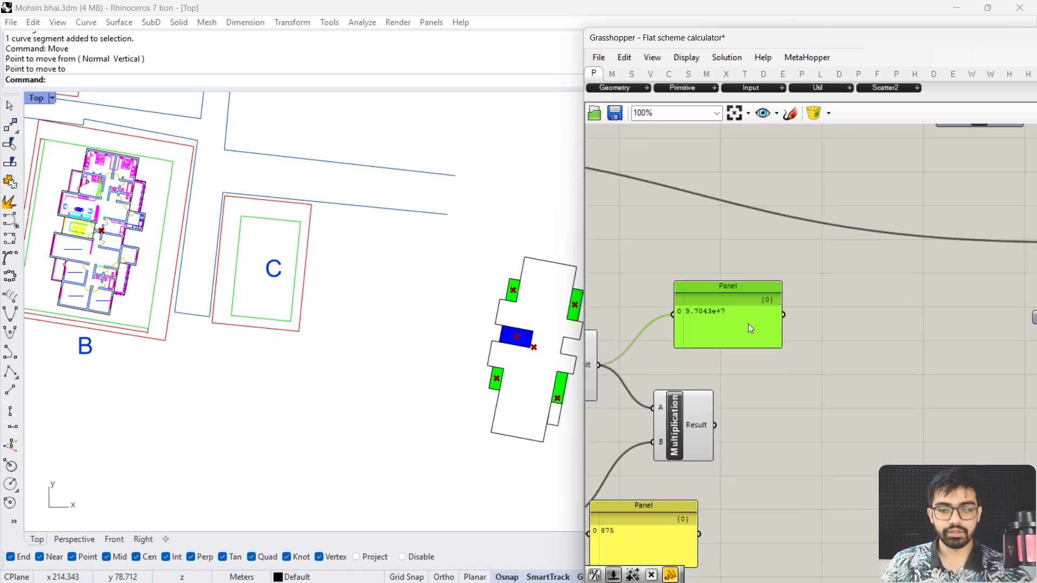
key(Delete)
scroll(767, 422, up, 2)
double_click(767, 422)
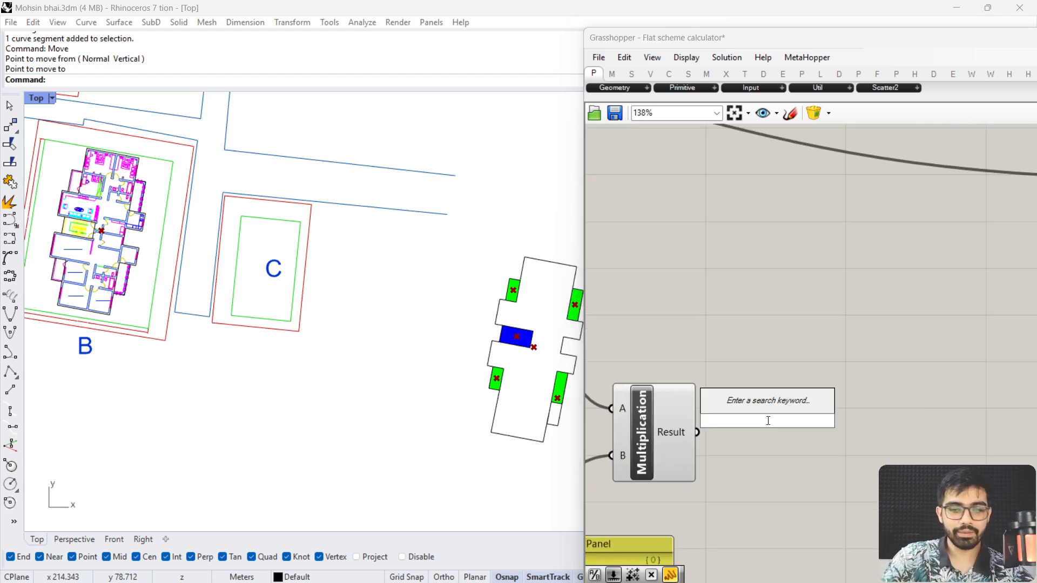
text(/)
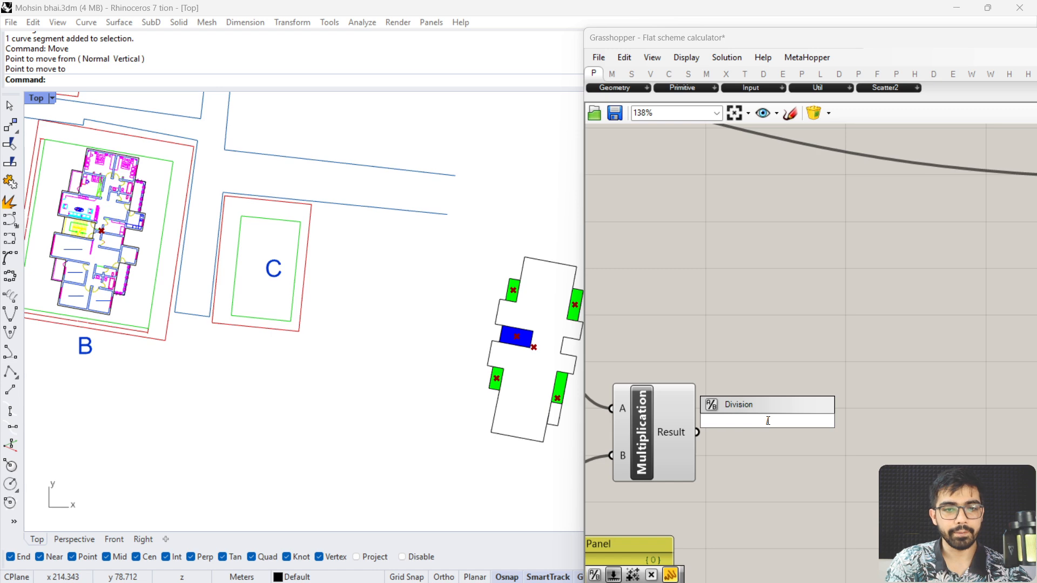
key(Escape)
scroll(782, 409, down, 3)
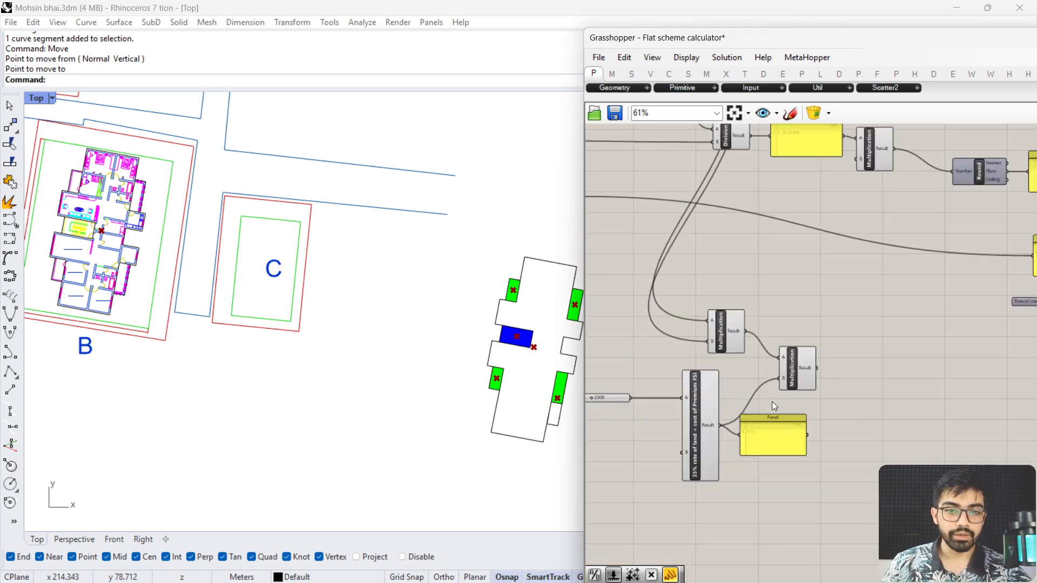
Examine how the Permissible B/U panel feeds both inputs of the first Multiplication component
scroll(773, 403, up, 2)
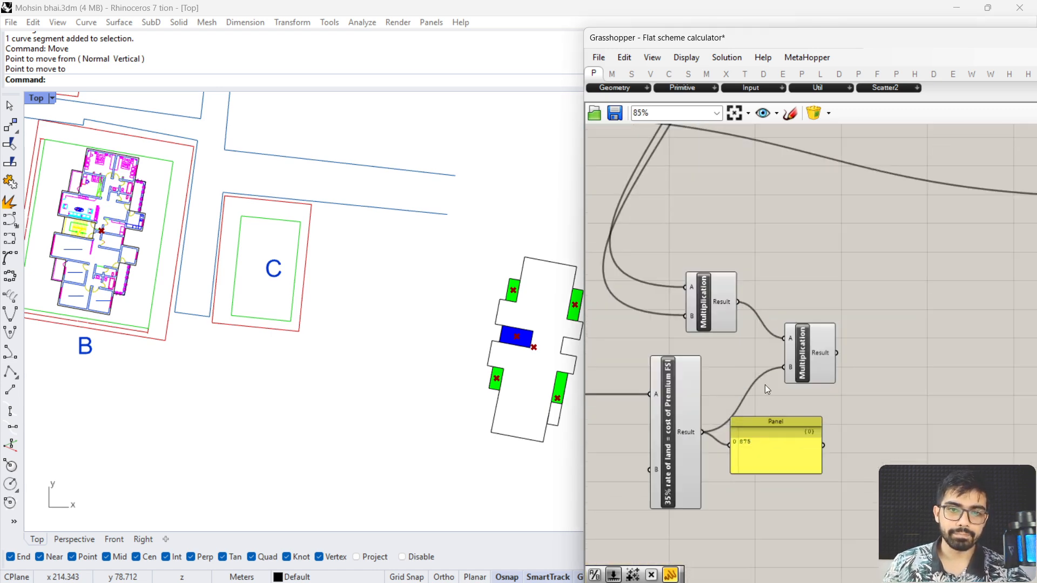
scroll(765, 384, down, 3)
right_drag(704, 304, 804, 433)
scroll(756, 260, up, 5)
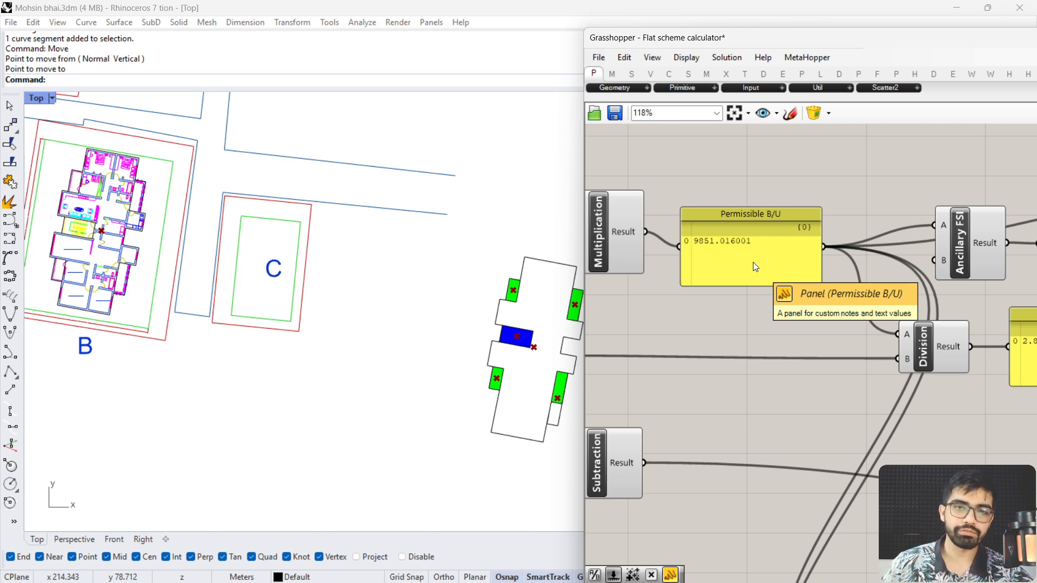
scroll(753, 261, down, 3)
scroll(787, 409, up, 3)
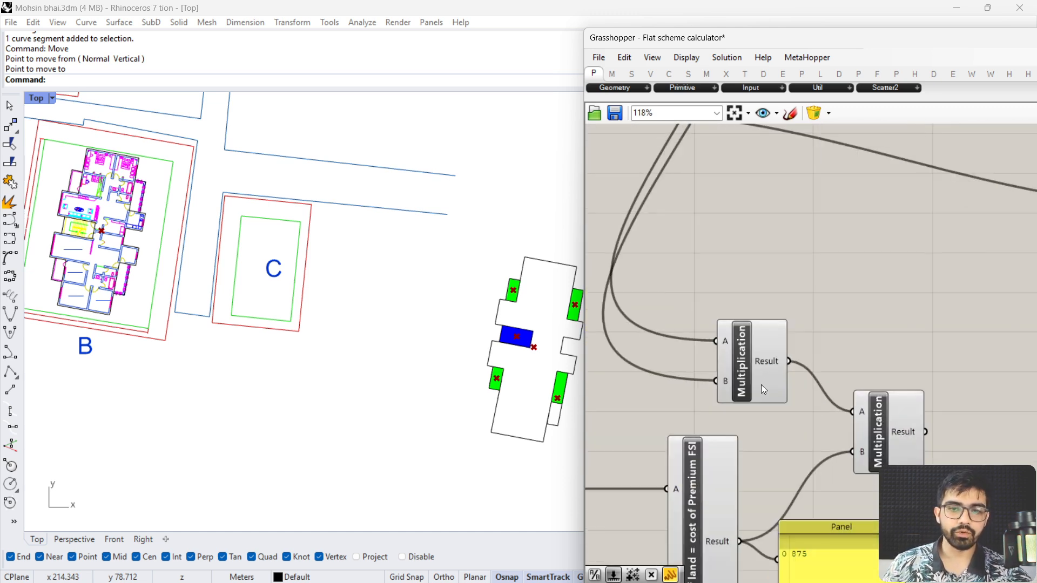
scroll(721, 472, up, 3)
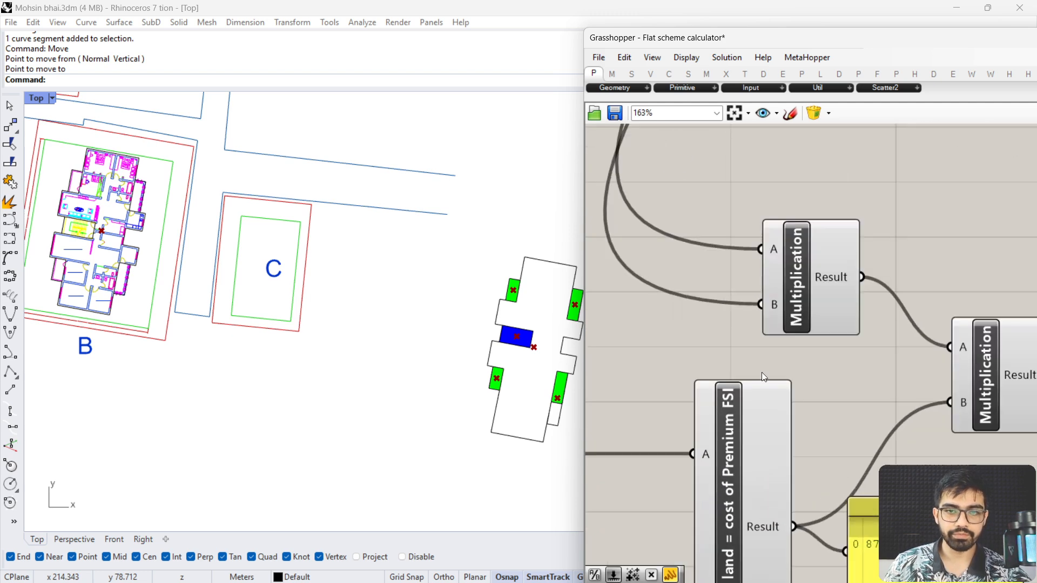
drag(791, 303, 870, 280)
scroll(844, 296, down, 4)
right_drag(812, 279, 749, 464)
right_drag(739, 258, 716, 179)
right_drag(718, 319, 733, 459)
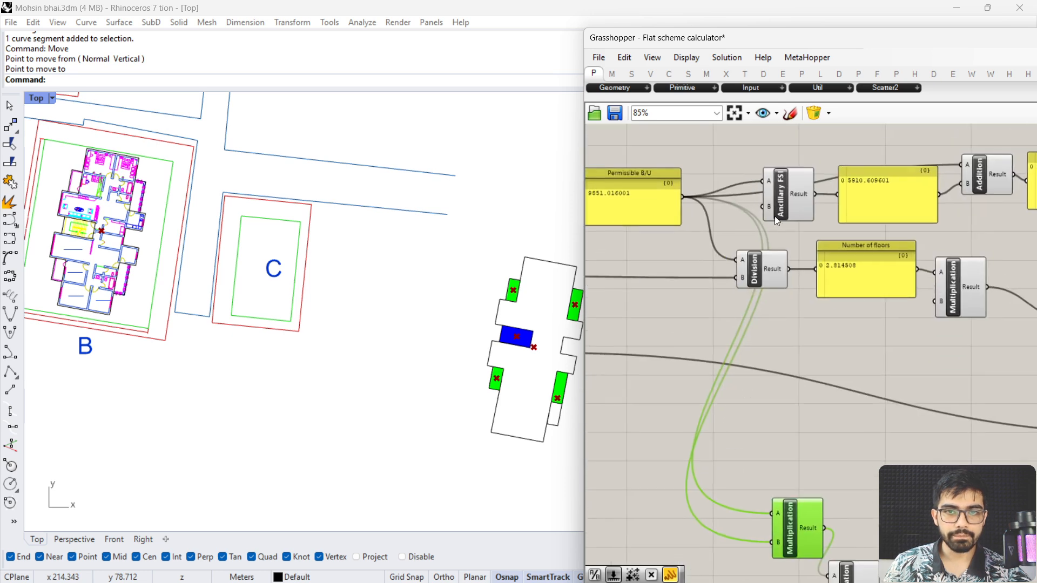
scroll(775, 216, up, 1)
right_drag(699, 241, 788, 253)
drag(696, 206, 690, 198)
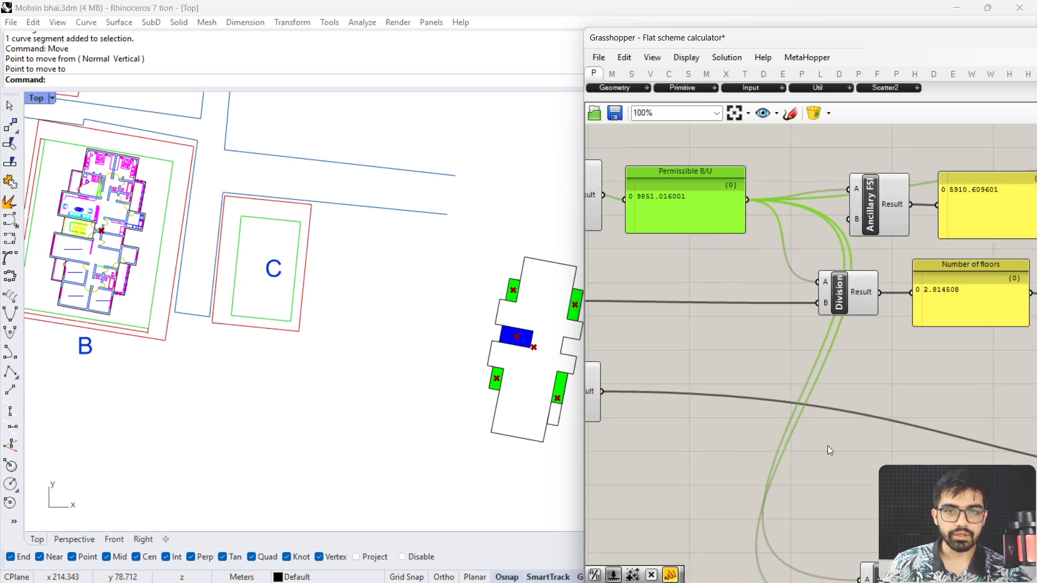
right_drag(828, 446, 736, 189)
scroll(806, 355, up, 4)
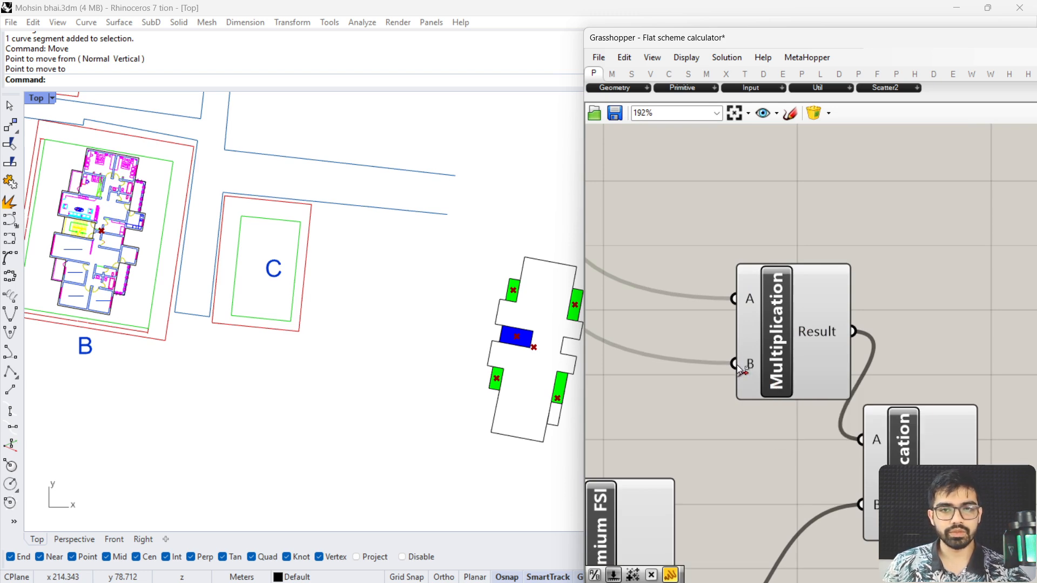
scroll(740, 365, down, 5)
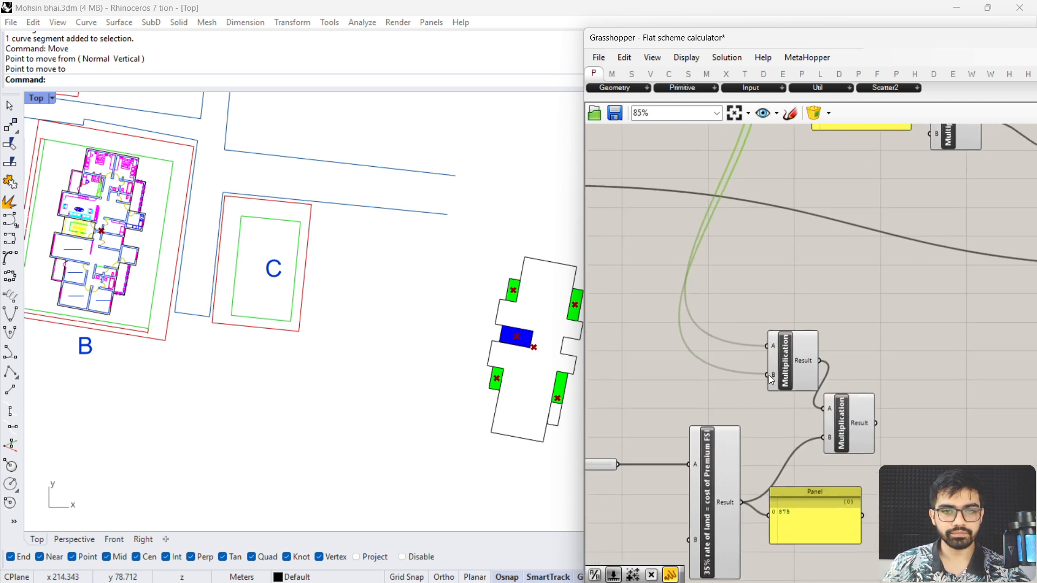
Replace the first Multiplication component with a new one and connect the Permissible B/U panel to its input A
drag(783, 370, 751, 346)
key(Delete)
double_click(750, 358)
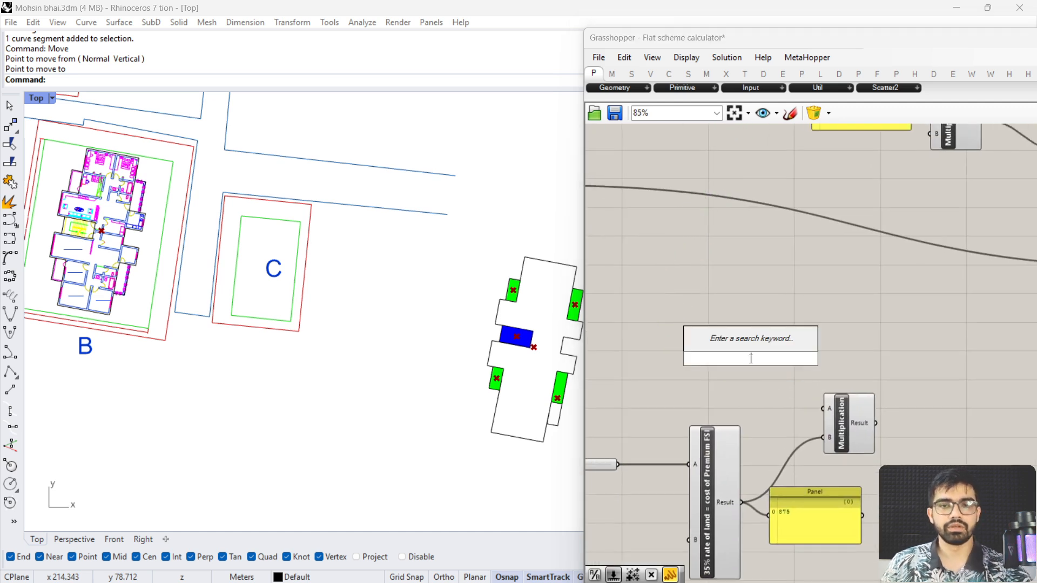
text(*)
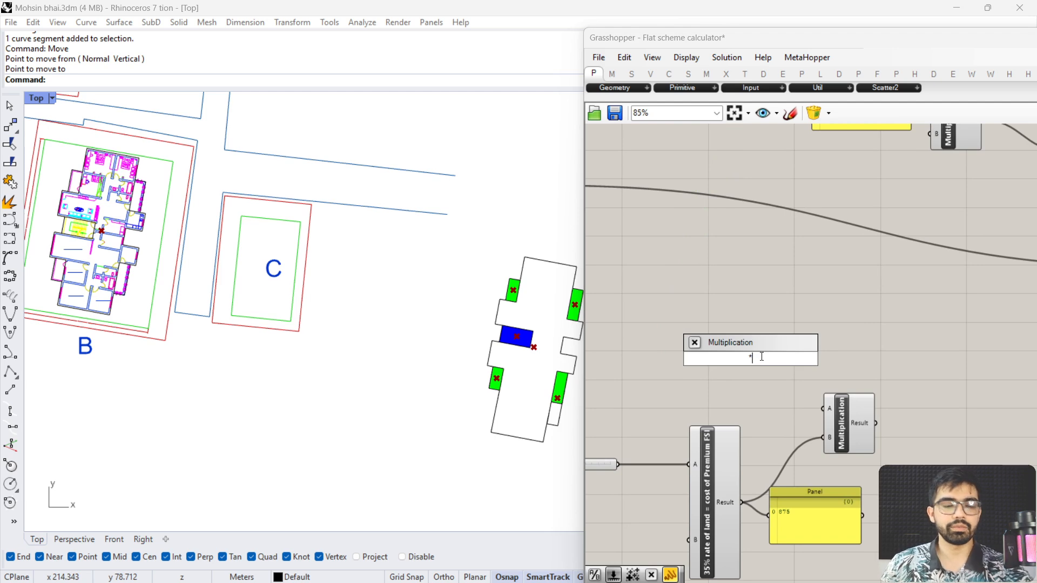
key(Return)
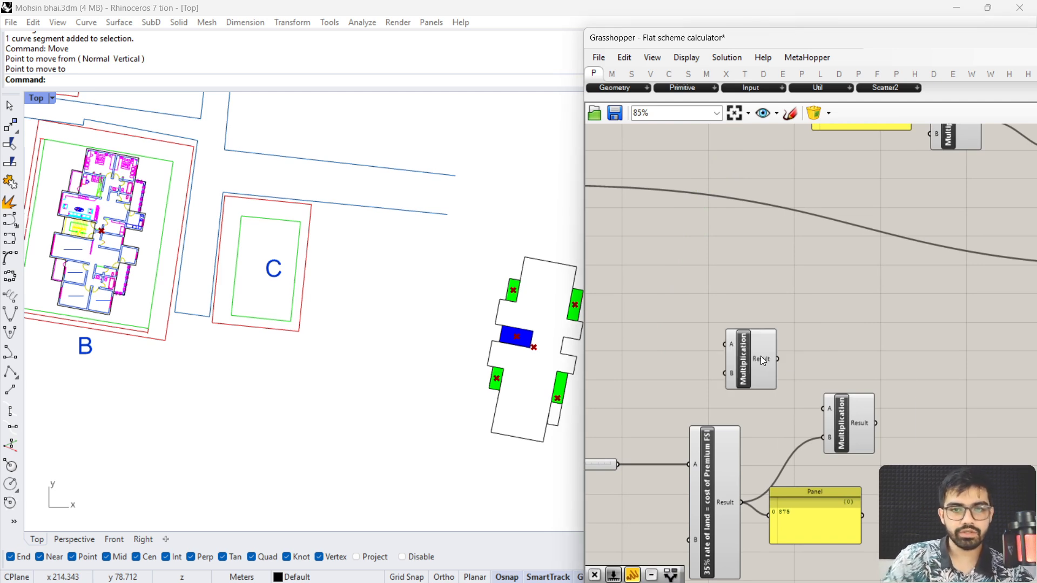
scroll(761, 355, down, 4)
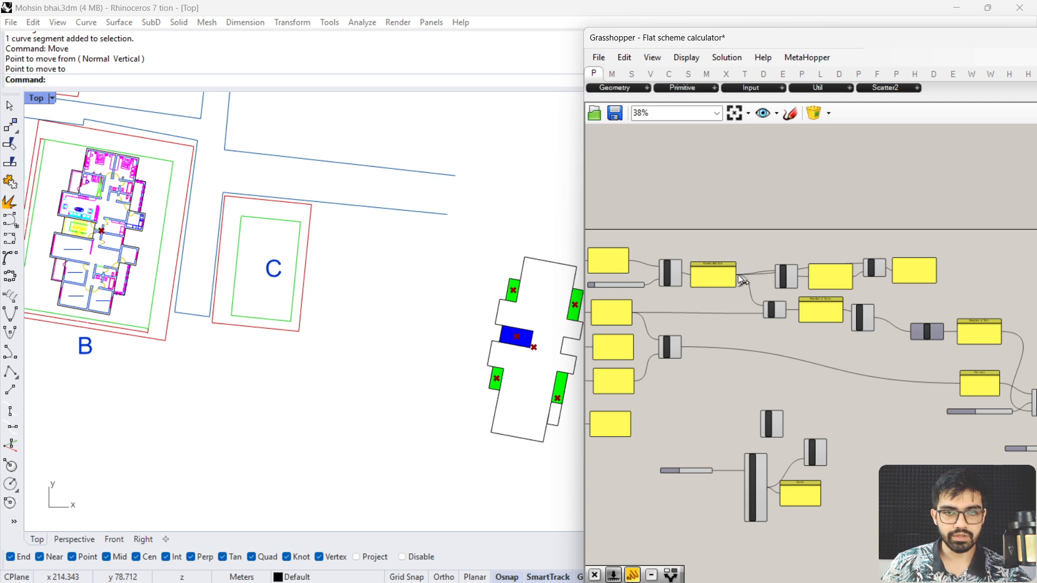
drag(765, 408, 765, 410)
scroll(772, 438, up, 6)
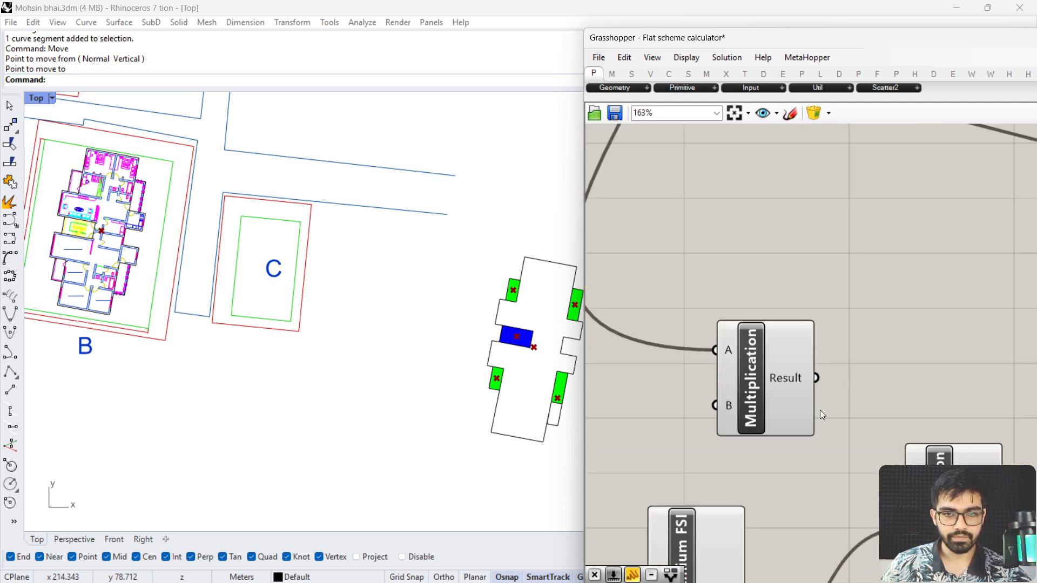
Delete the second Multiplication component that is fed by the premium FSI cost Result
right_drag(870, 390, 718, 253)
click(796, 385)
key(Delete)
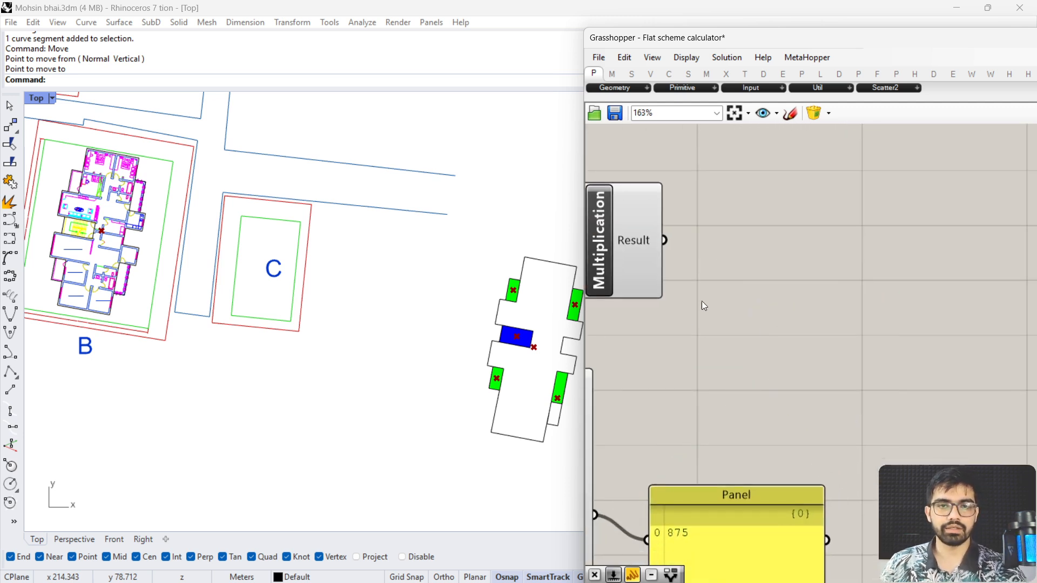
Add a panel beside the new Multiplication component and connect it to that component's Result
drag(666, 249, 745, 290)
double_click(754, 326)
text(//)
key(Return)
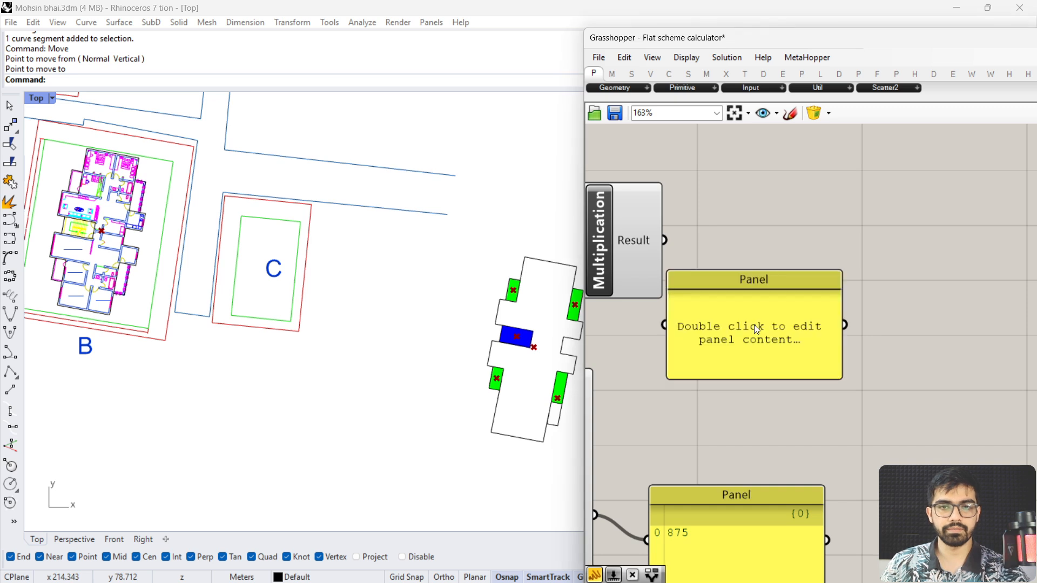
drag(664, 242, 805, 280)
scroll(805, 281, down, 3)
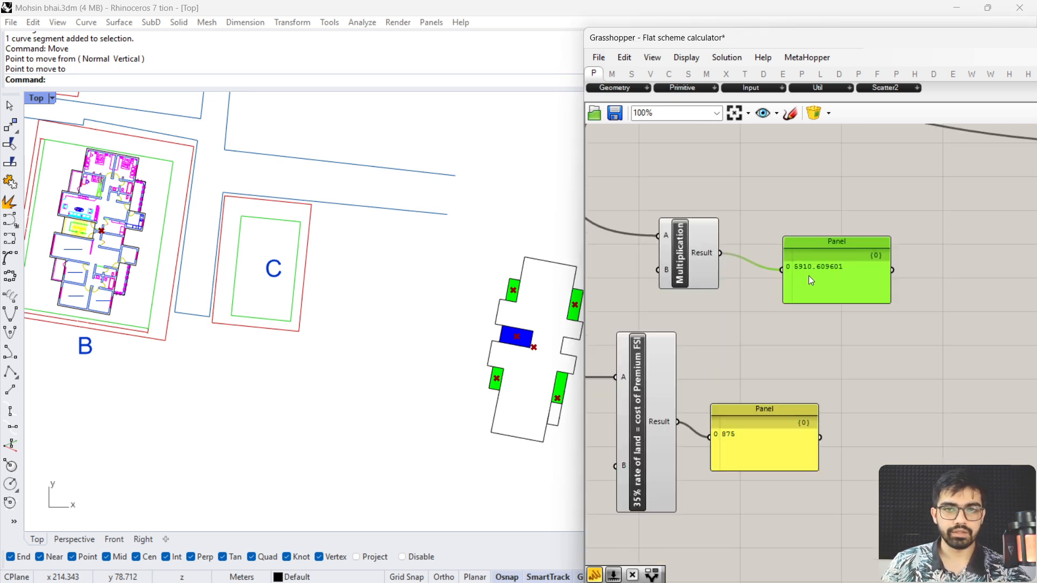
scroll(816, 298, down, 6)
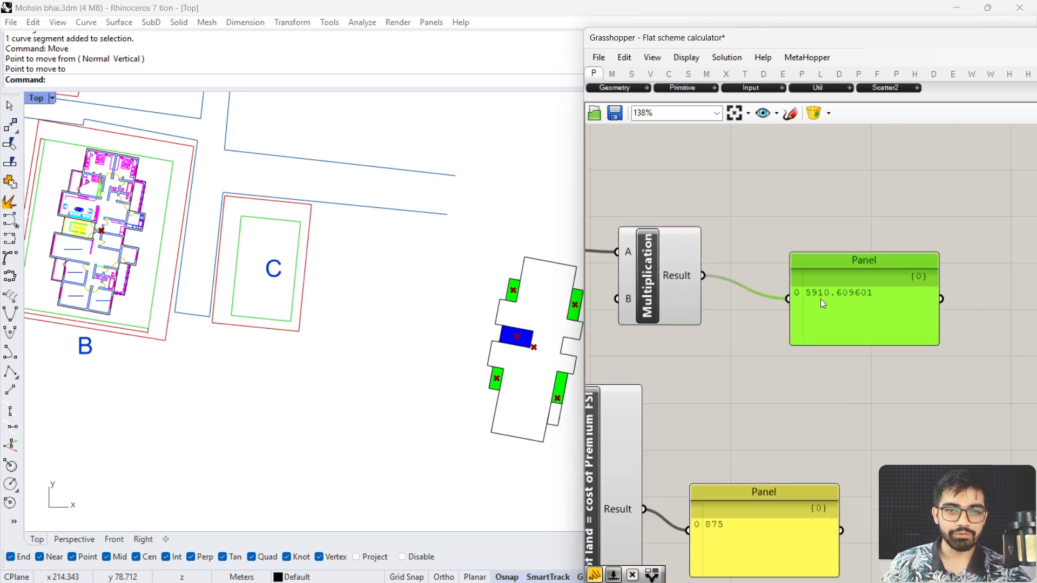
scroll(688, 367, up, 6)
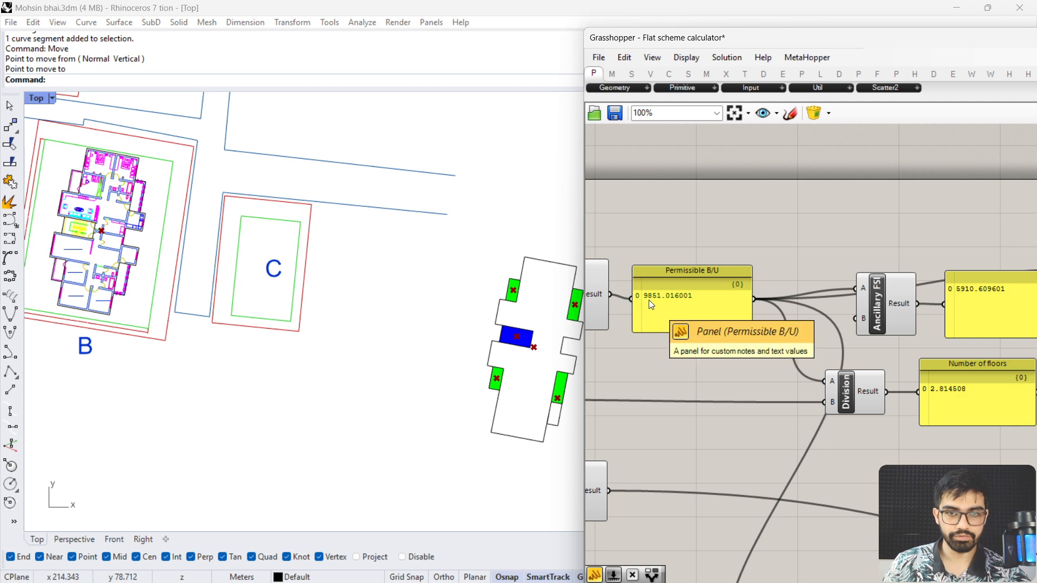
Add another Multiplication component, feeding input A with the Permissible B/U Multiplication's Result and input B with the premium FSI cost Result
scroll(649, 300, down, 4)
right_drag(719, 391, 675, 218)
scroll(732, 320, up, 5)
right_drag(837, 403, 820, 271)
double_click(705, 329)
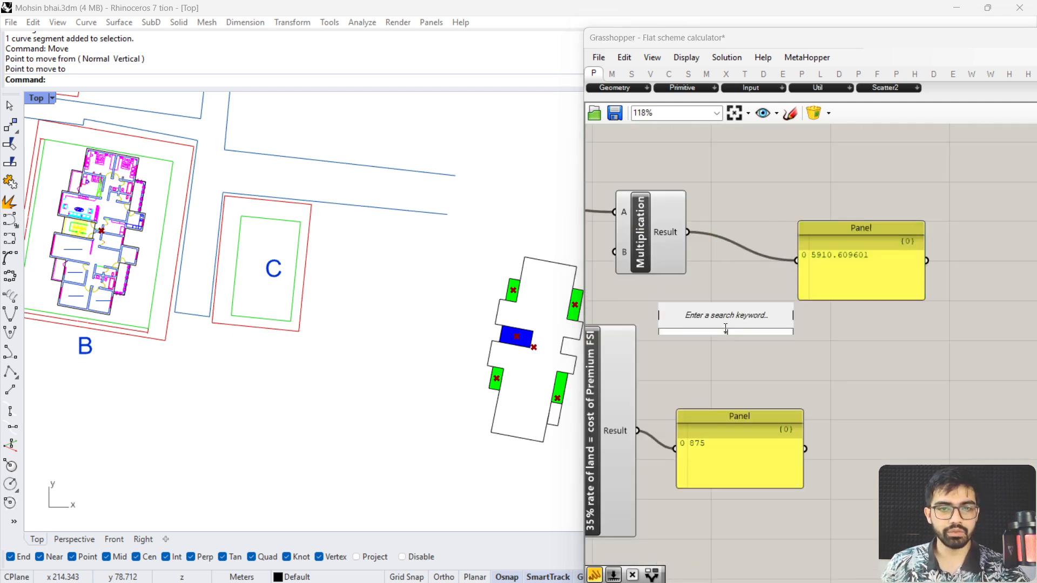
text(multiplication)
key(Return)
drag(689, 308, 687, 233)
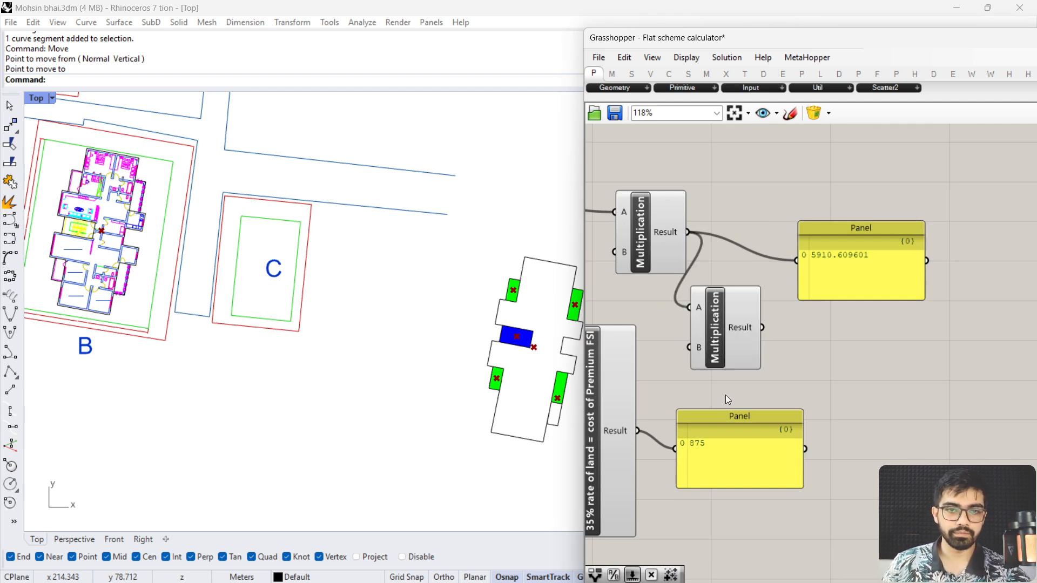
drag(637, 431, 689, 347)
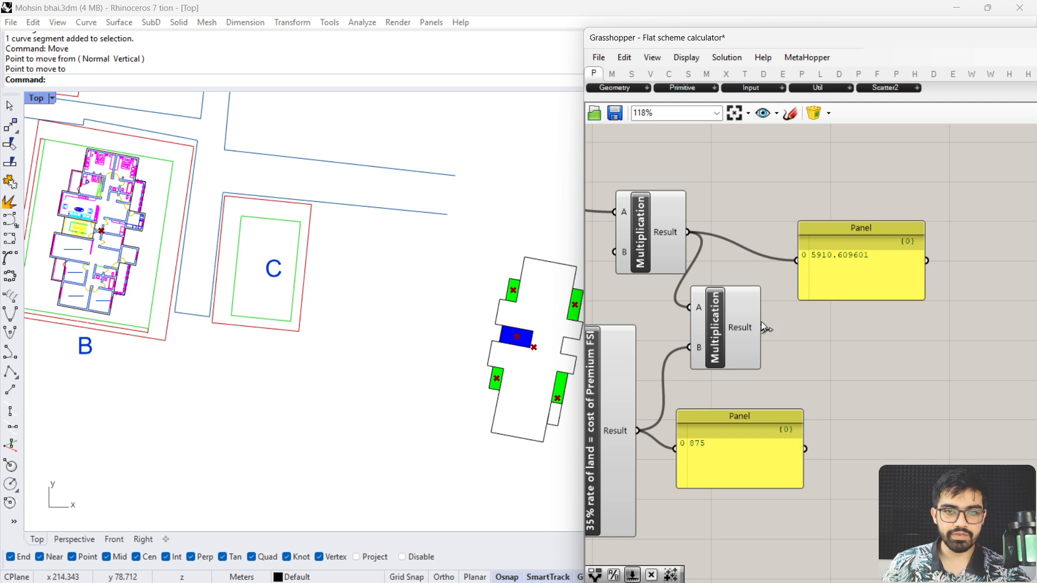
Copy the Permissible B/U Multiplication's result panel and connect the copy to the Result of the second Multiplication
alt+drag(835, 269, 881, 411)
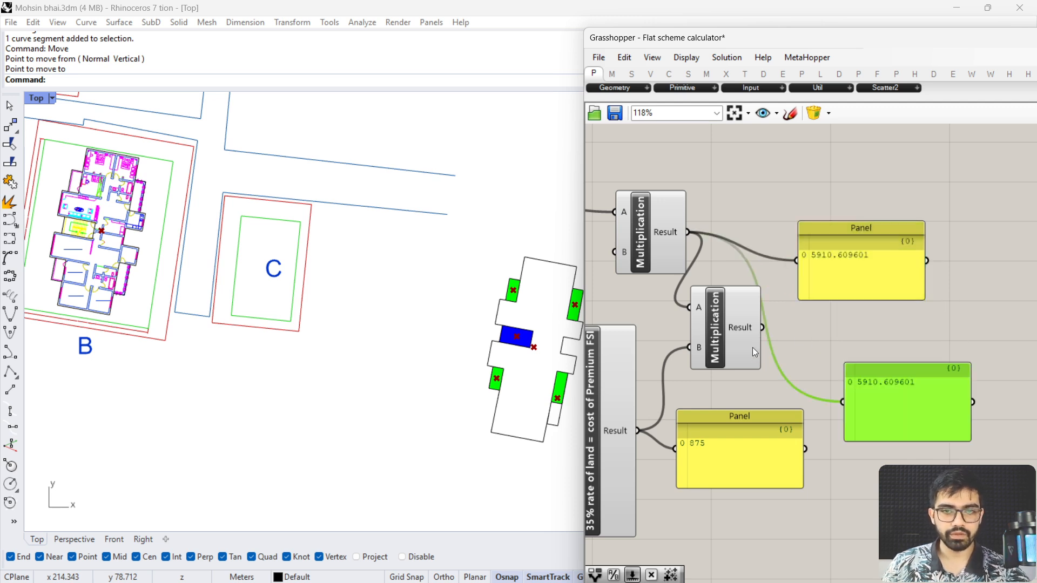
drag(766, 335, 777, 341)
drag(835, 401, 836, 401)
scroll(843, 385, up, 3)
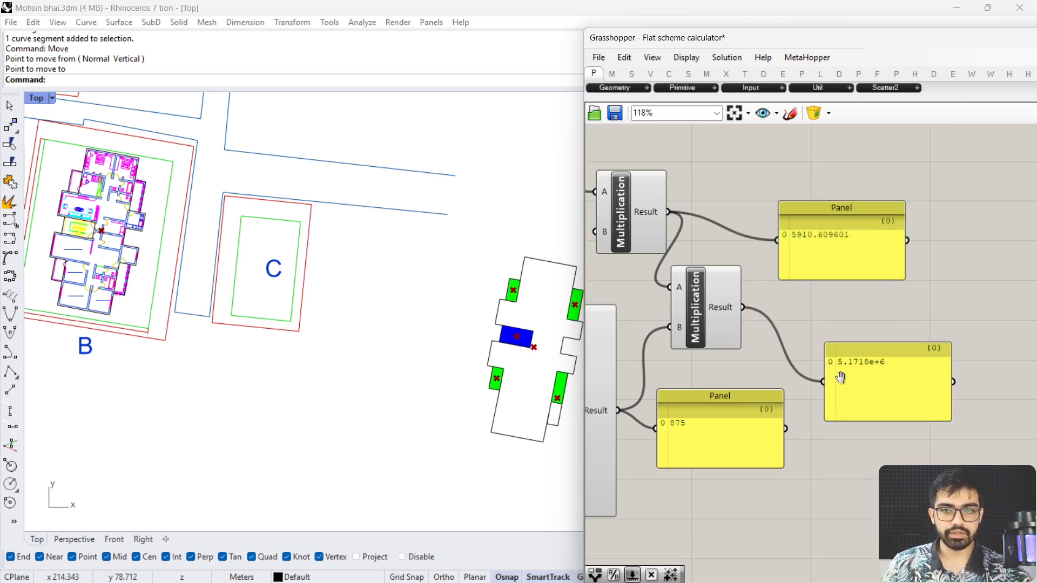
double_click(802, 268)
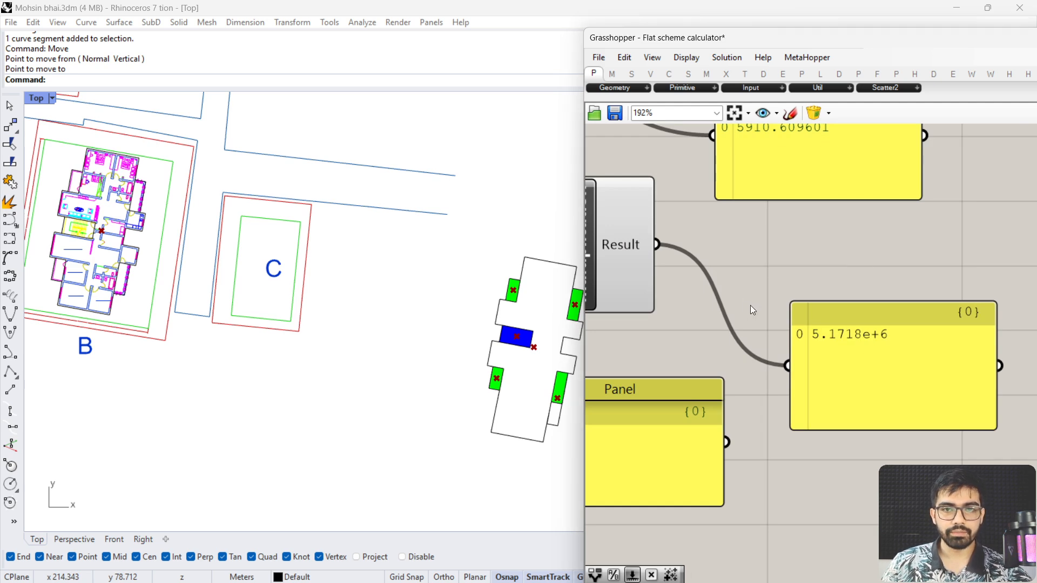
scroll(750, 306, down, 3)
click(780, 406)
Examine the Total cost chain from the Division through Round To Decimal Place and Concatenate to the panel
scroll(777, 403, down, 4)
right_drag(967, 311, 641, 313)
scroll(857, 321, up, 3)
right_drag(892, 369, 760, 371)
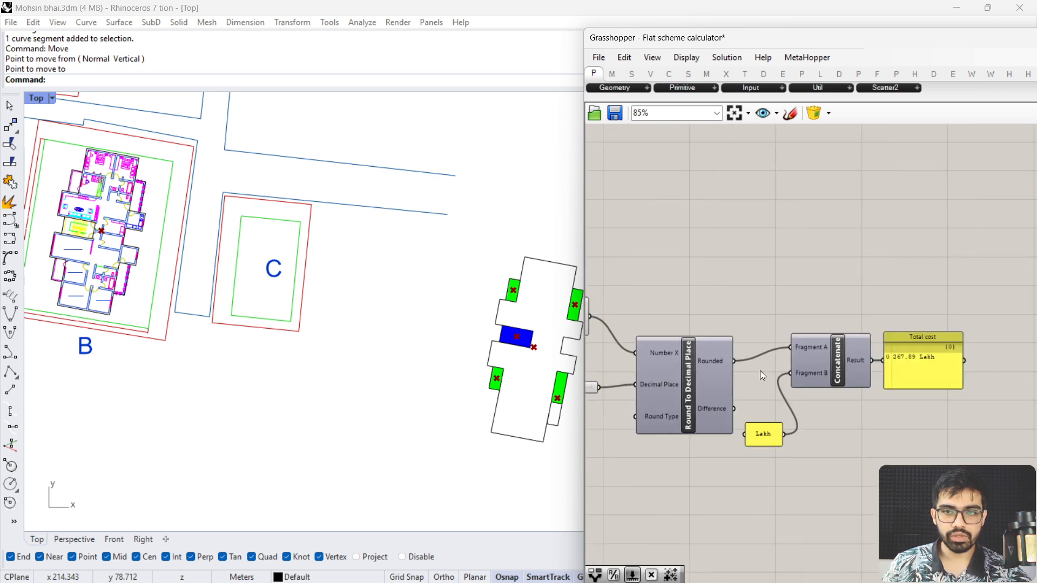
right_drag(832, 369, 786, 372)
scroll(786, 372, up, 3)
click(782, 368)
right_drag(710, 368, 843, 359)
right_drag(638, 373, 772, 373)
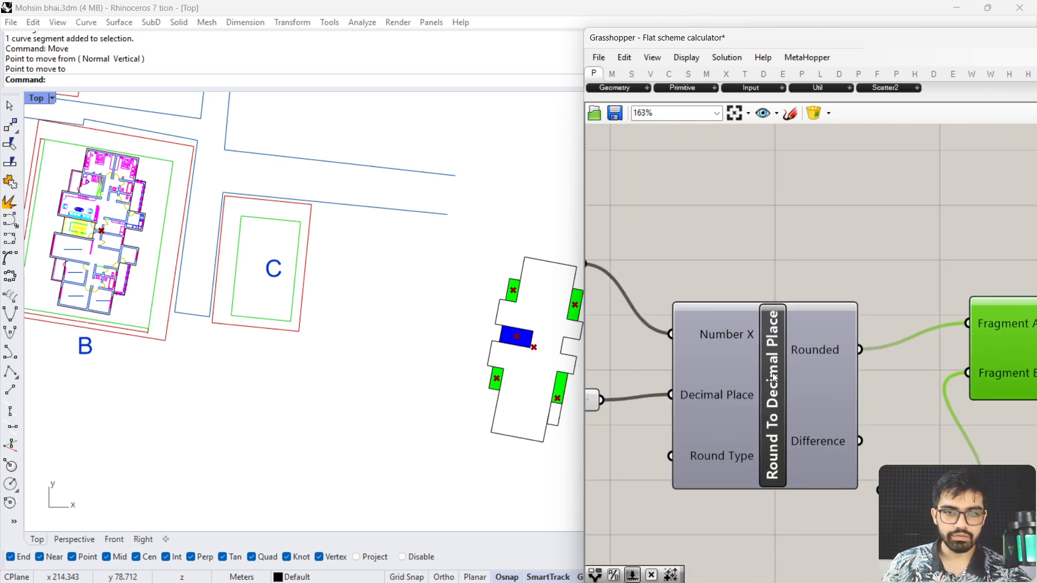
click(772, 373)
right_drag(671, 378, 926, 356)
right_drag(832, 317, 887, 368)
click(867, 316)
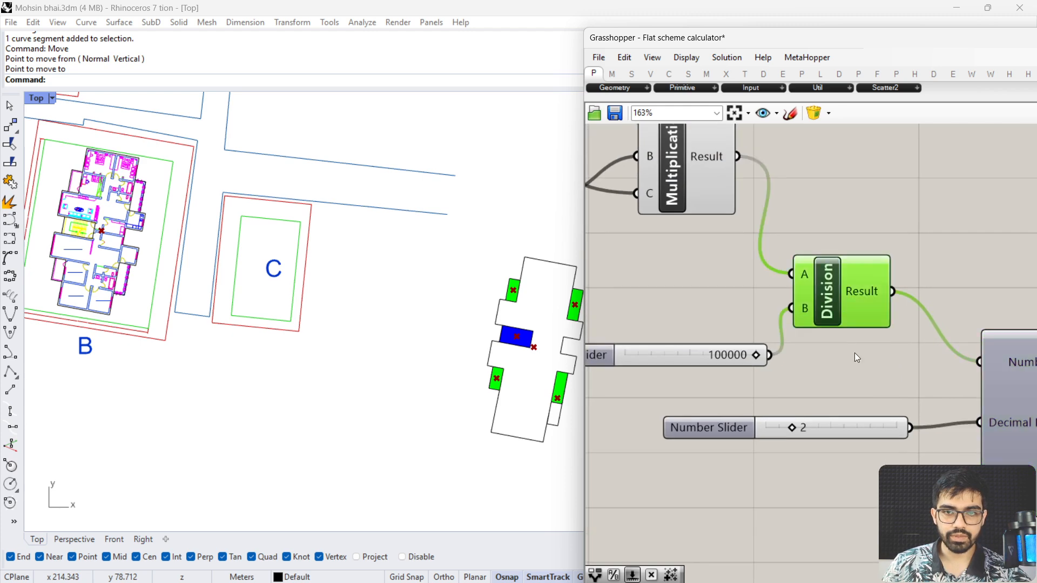
Add an Addition component near the Division by 100000 and move it clear of the Division
double_click(855, 352)
text(addition)
key(Return)
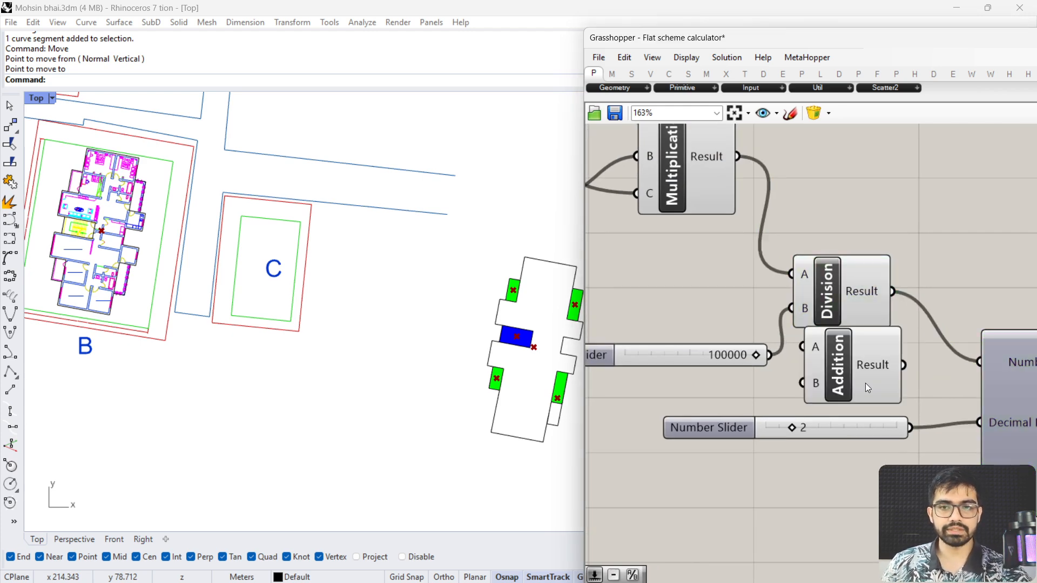
scroll(882, 232, down, 3)
drag(837, 345, 760, 339)
Connect the Division's Result to the Addition's input A and the premium FSI Multiplication's Result to its input B
scroll(714, 344, down, 3)
right_drag(599, 370, 897, 345)
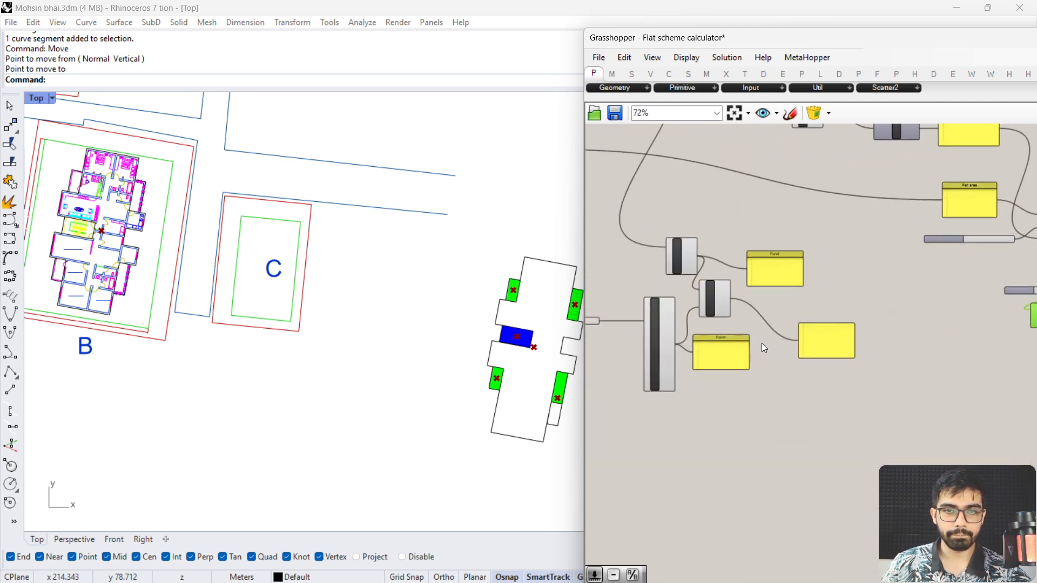
scroll(761, 342, up, 4)
drag(705, 260, 895, 286)
scroll(685, 289, down, 4)
scroll(923, 303, up, 3)
scroll(712, 341, up, 3)
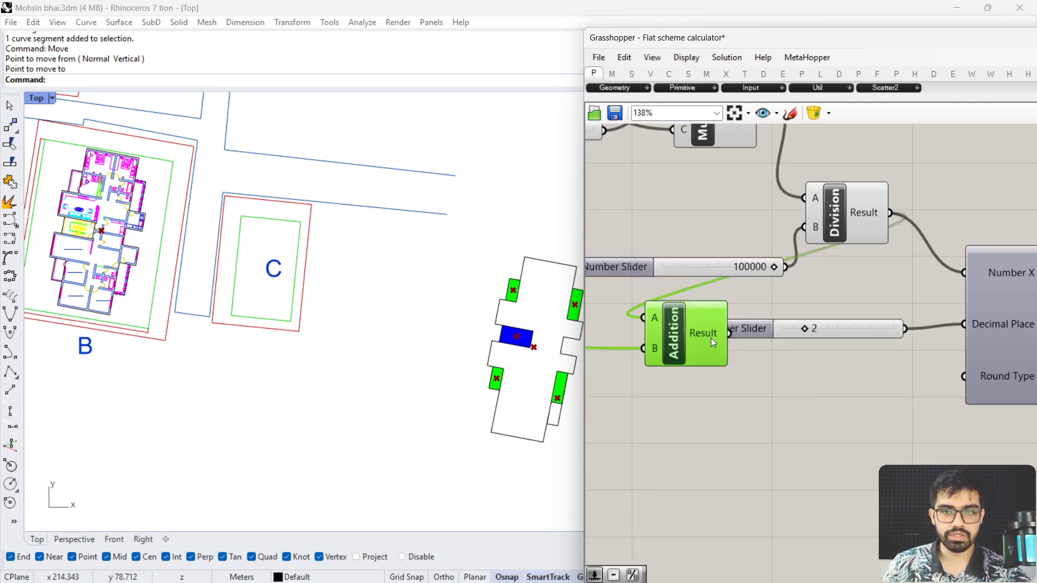
Move the Addition component next to Round To Decimal Place and connect its Result to the Number X input
drag(712, 341, 886, 283)
right_drag(907, 281, 829, 297)
drag(886, 283, 889, 284)
right_drag(822, 318, 713, 321)
drag(705, 292, 748, 311)
Widen the Total cost panel at the end of the chain
scroll(783, 324, down, 4)
right_drag(736, 319, 650, 301)
scroll(860, 290, up, 3)
scroll(860, 291, up, 2)
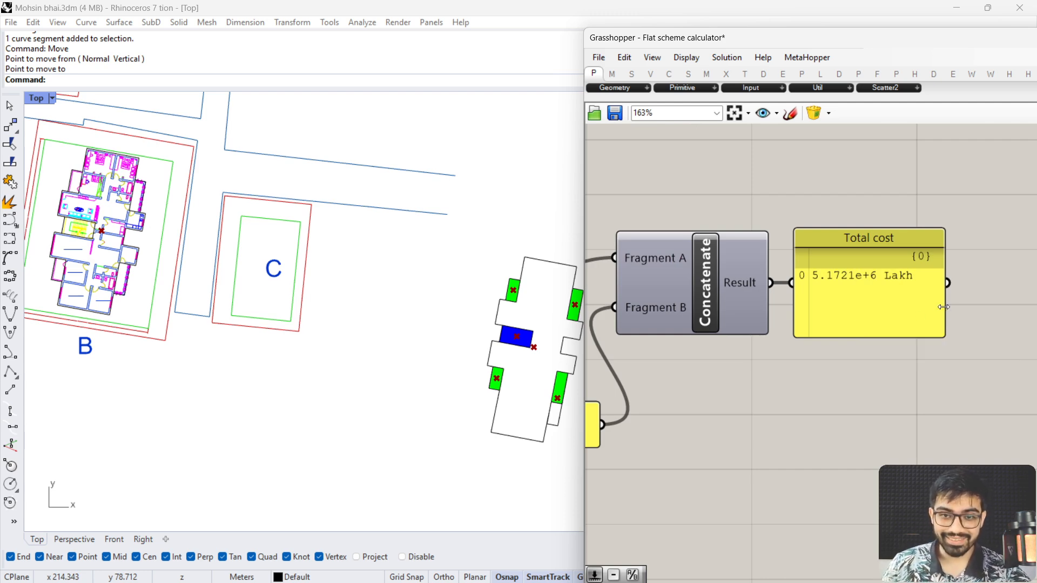
drag(944, 307, 1029, 307)
Move the Addition component up, clear of the decimal place slider and the Round To Decimal Place component
scroll(891, 346, down, 3)
right_drag(679, 398, 790, 369)
scroll(789, 368, up, 2)
right_drag(591, 347, 690, 339)
scroll(767, 342, down, 2)
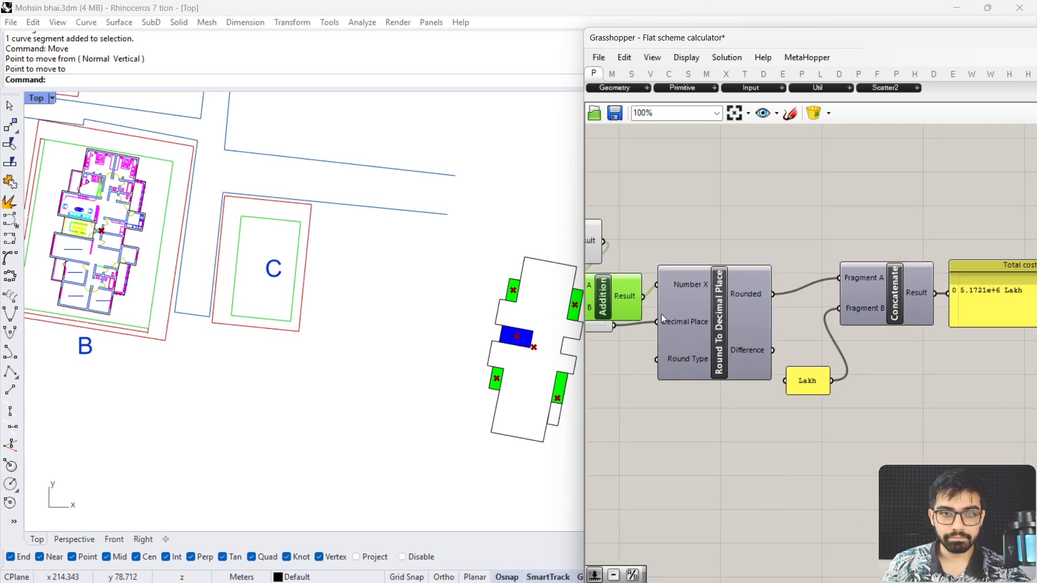
right_drag(601, 297, 669, 312)
drag(668, 312, 706, 259)
right_drag(646, 279, 769, 291)
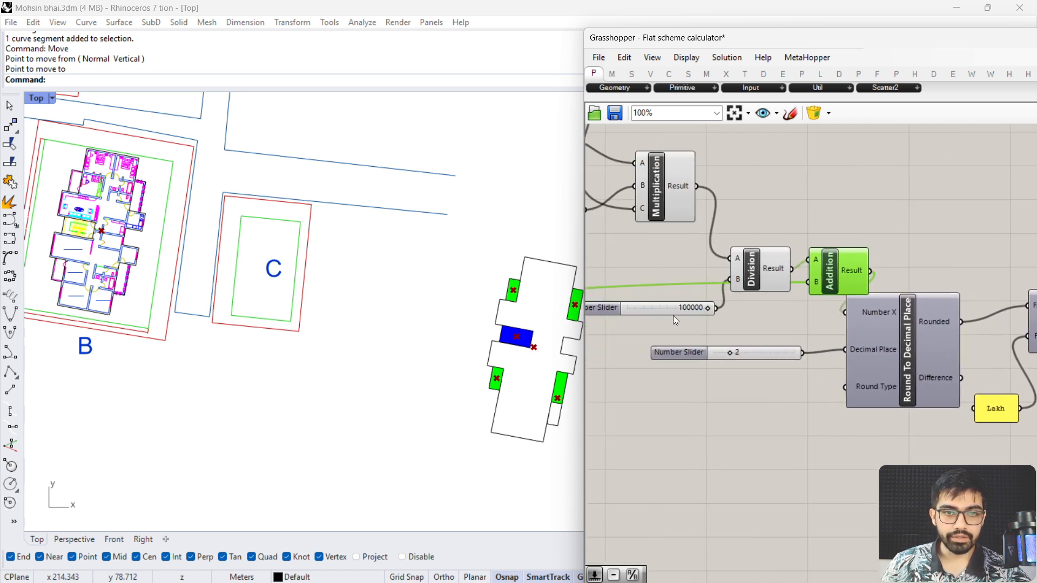
Add a number slider with the value 10000000 below the 100000 slider and connect it to the Division's input B
right_drag(673, 315, 738, 296)
scroll(730, 317, up, 4)
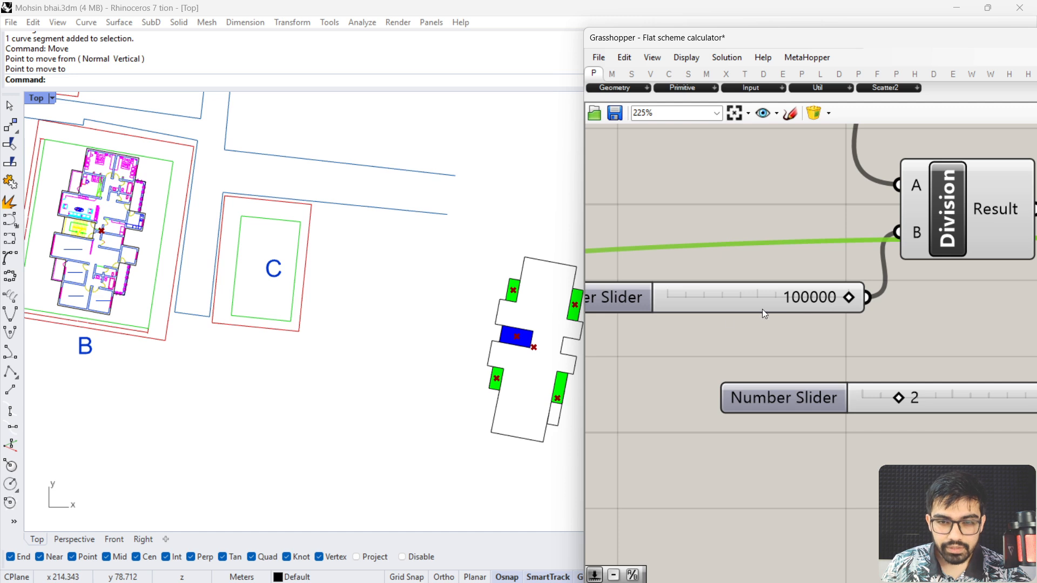
double_click(686, 328)
text(1)
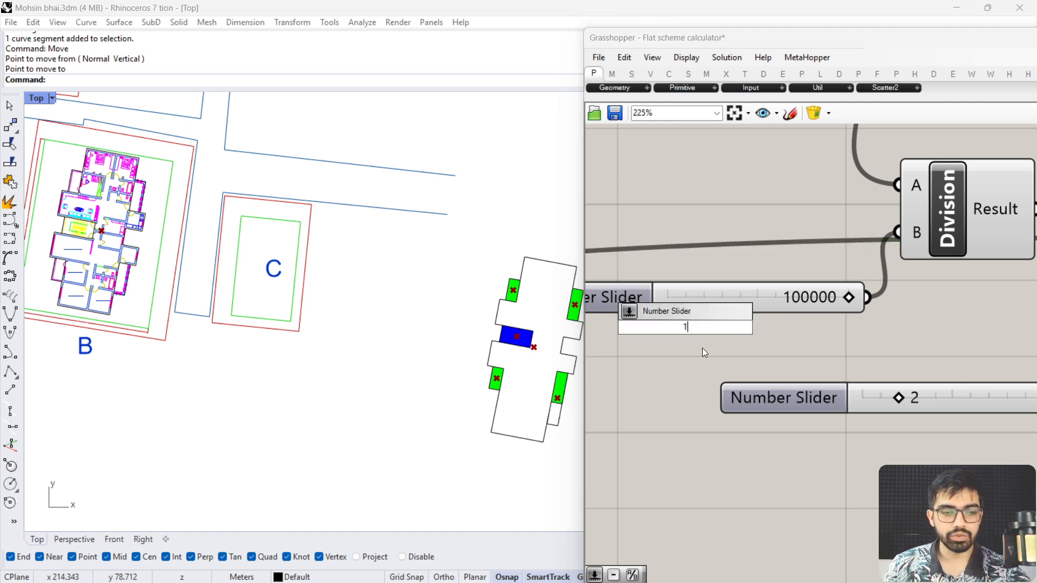
text(0000000)
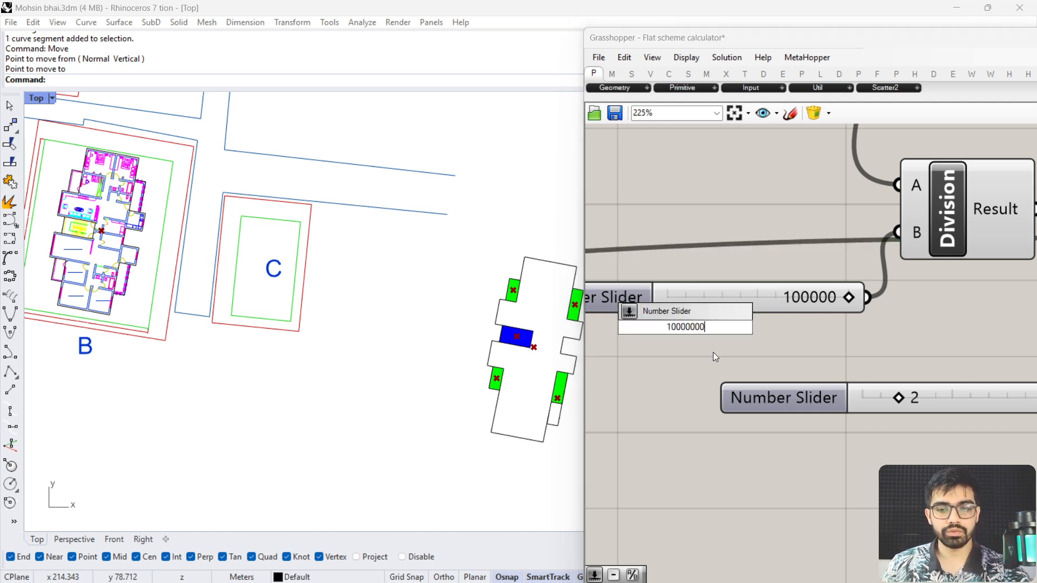
key(Return)
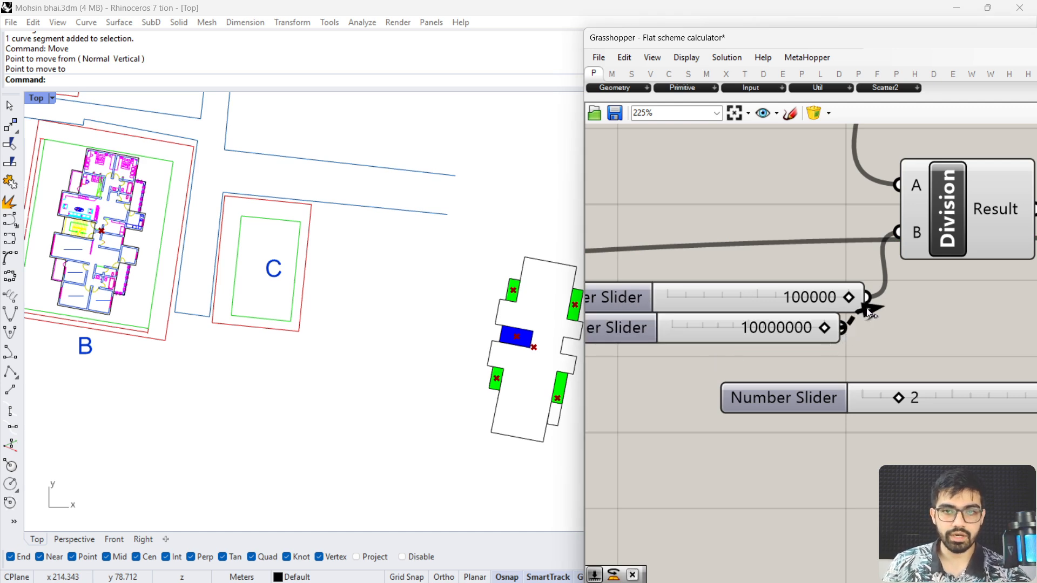
drag(867, 308, 898, 233)
Check the resulting value in the Total cost panel at the end of the chain
scroll(737, 280, down, 4)
right_drag(868, 298, 592, 301)
right_drag(945, 309, 778, 310)
scroll(950, 304, up, 2)
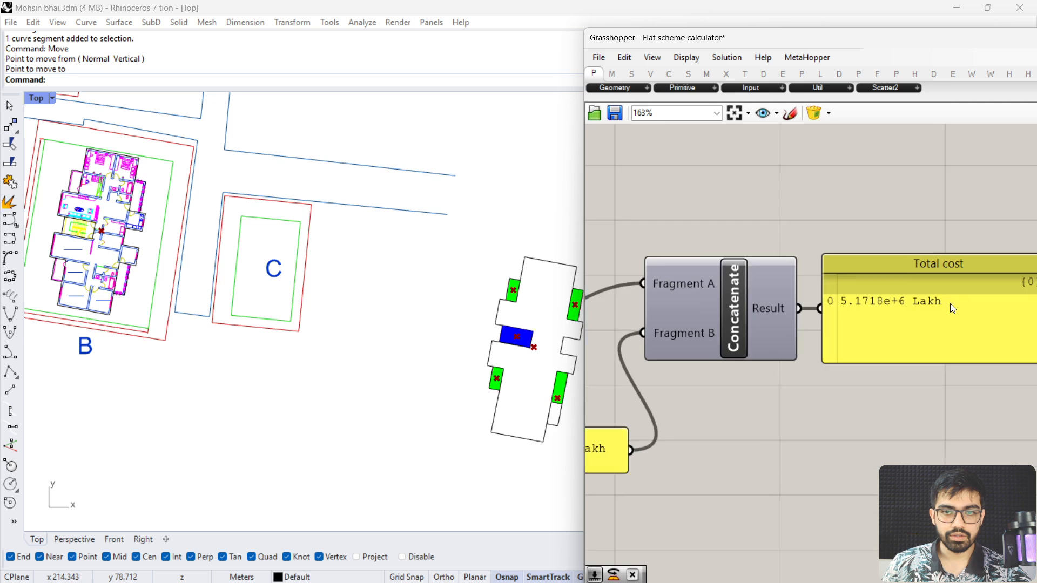
scroll(951, 304, up, 1)
scroll(839, 328, down, 4)
right_drag(703, 346, 1001, 337)
right_drag(753, 331, 806, 331)
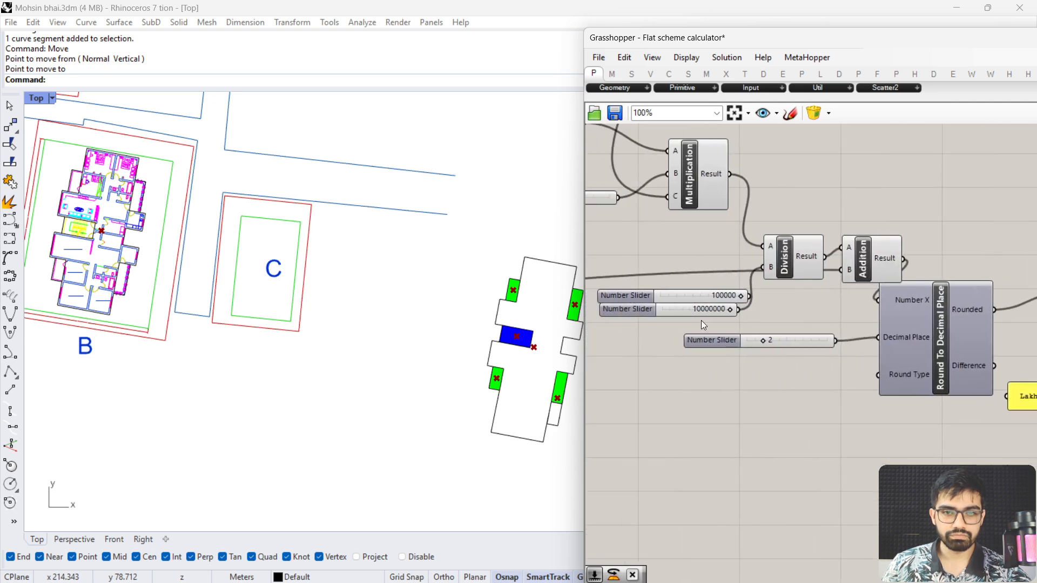
Space out the two divisor sliders, the Division and the Addition, and reconnect the 100000 slider to the Division's input B
drag(644, 299, 626, 275)
drag(634, 314, 611, 302)
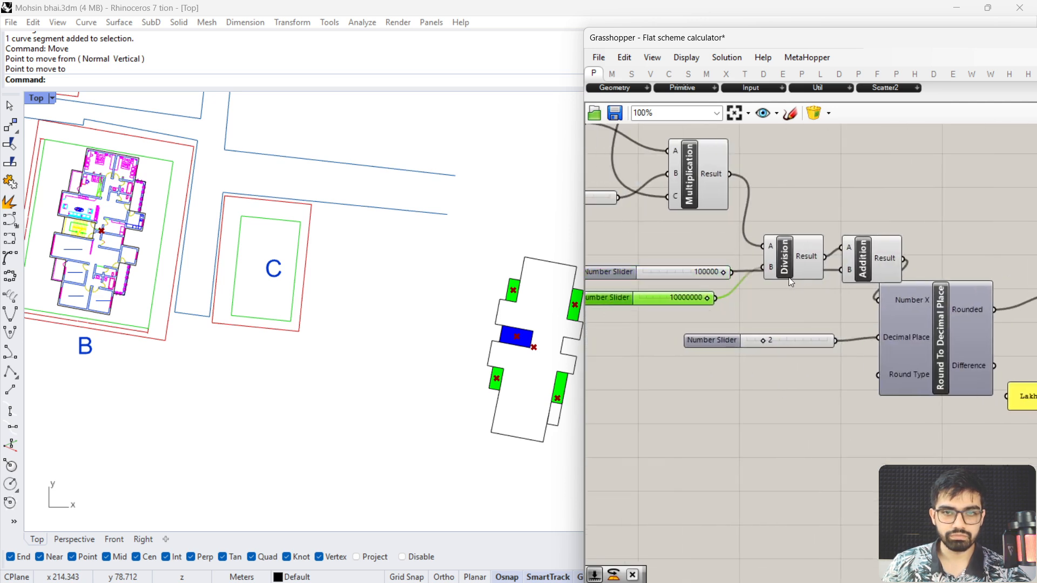
drag(789, 277, 776, 264)
right_drag(775, 264, 790, 264)
click(883, 258)
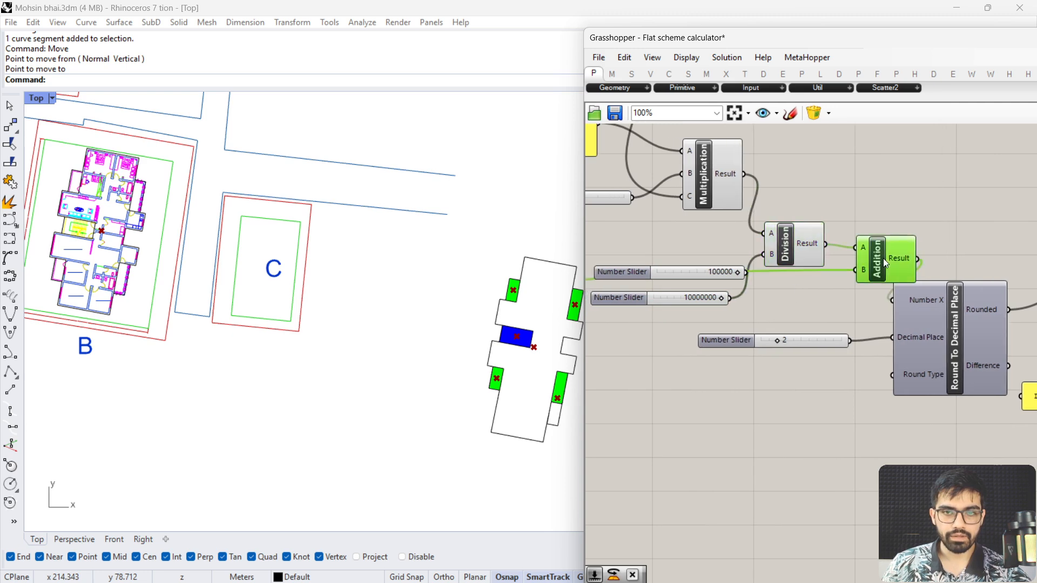
drag(883, 258, 868, 261)
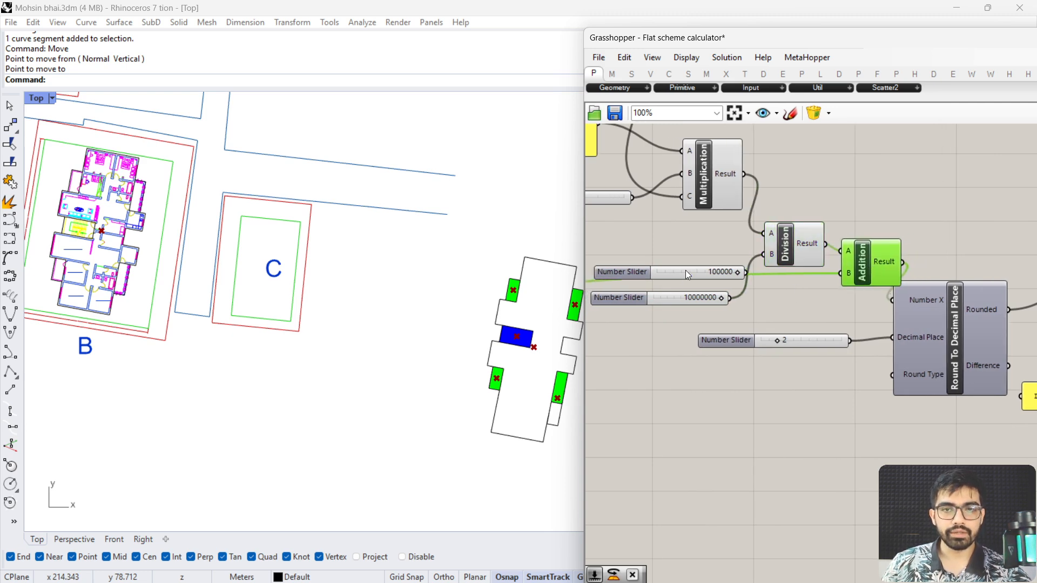
drag(686, 270, 763, 254)
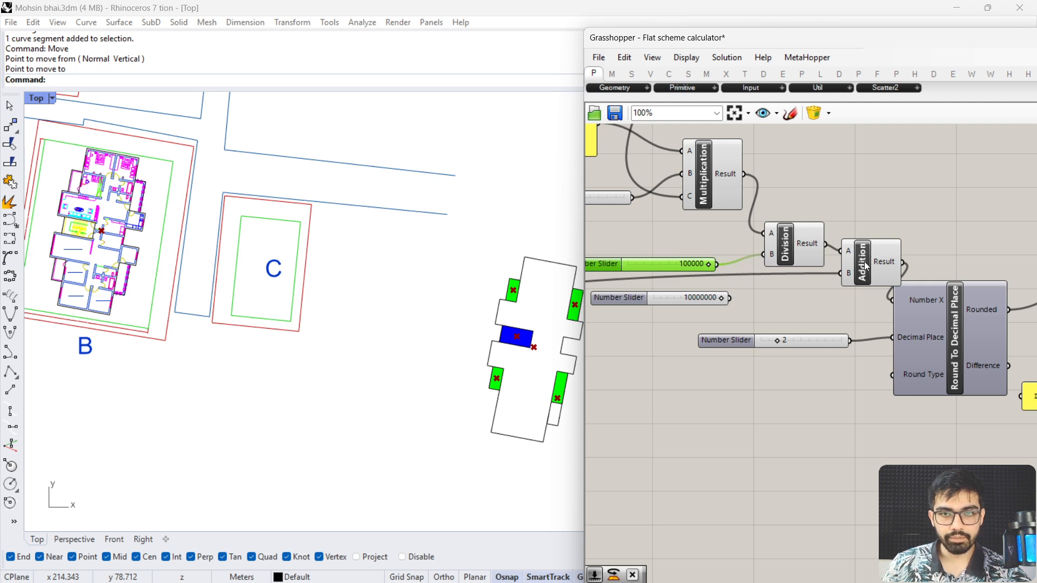
Try to feed the Addition's Result into the Division's input A and the Division's Result into Round To Decimal Place's Number X
drag(864, 263, 764, 233)
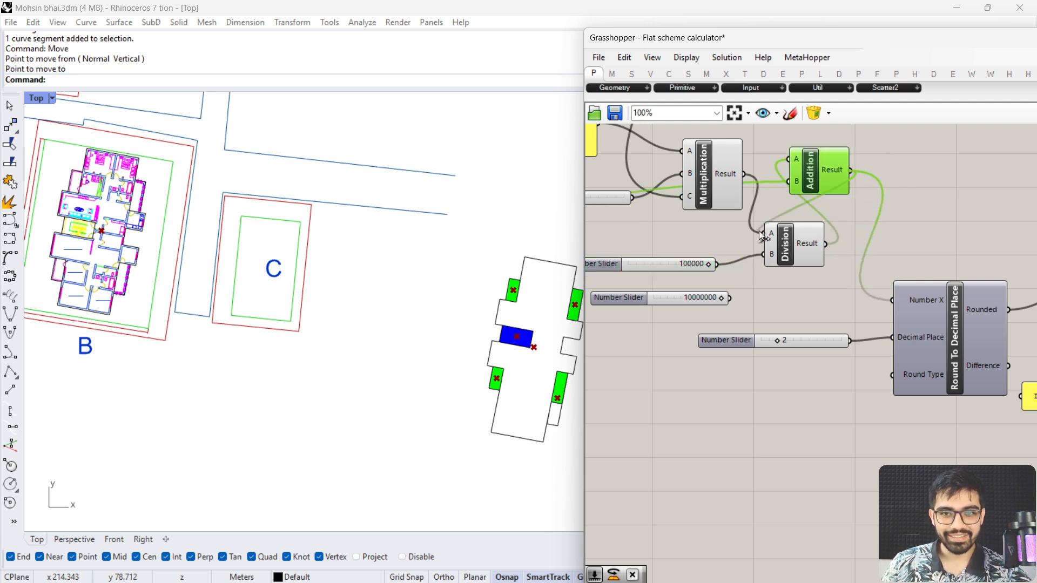
drag(826, 244, 893, 301)
right_drag(785, 307, 818, 332)
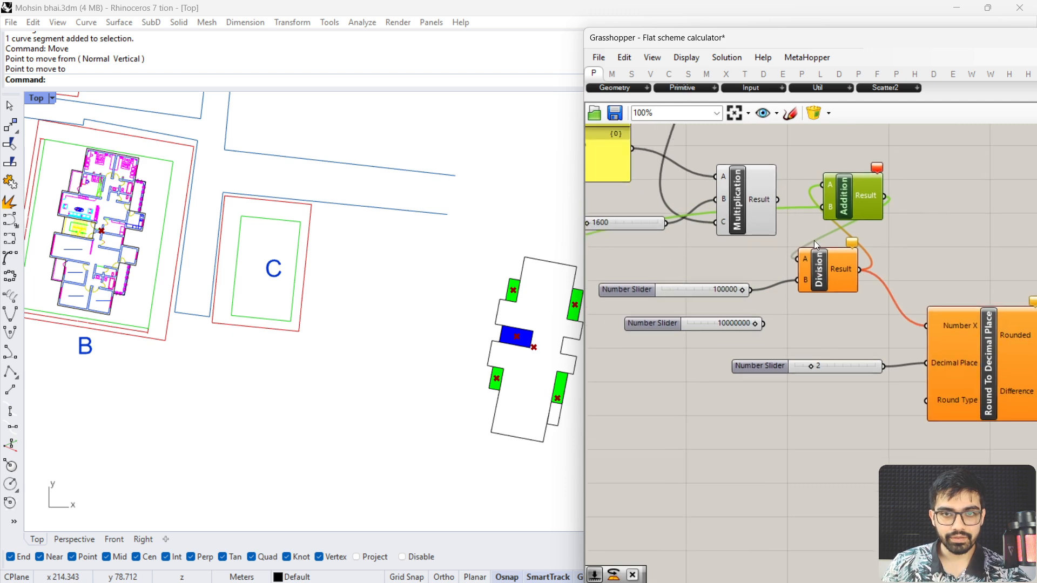
drag(847, 200, 818, 203)
key(ctrl+z)
key(ctrl+z)
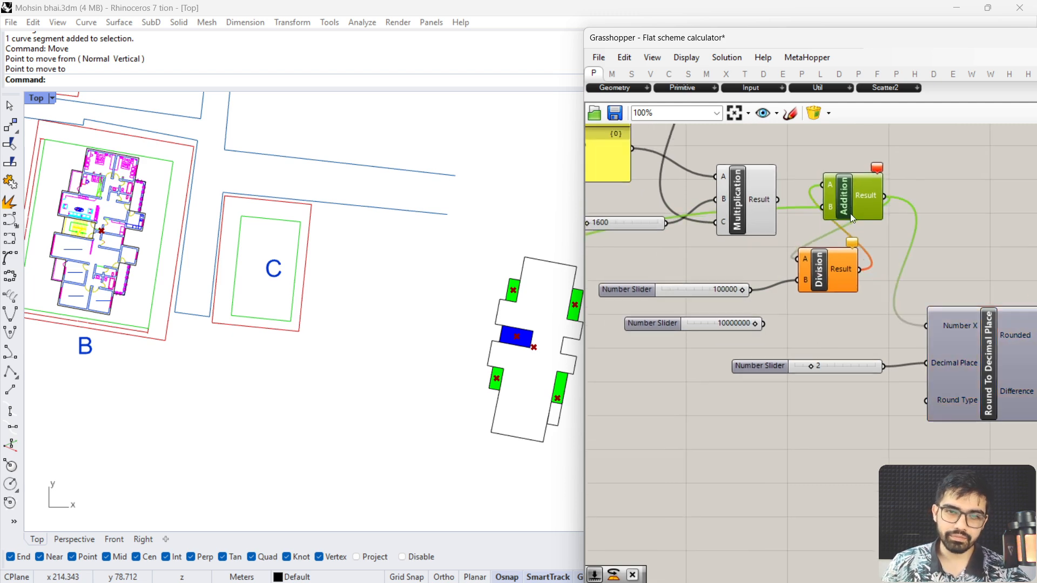
key(ctrl+z)
Rewire the construction cost Multiplication through the Addition, then the Division, into Round To Decimal Place's Number X, and delete the 10000000 slider
drag(854, 200, 887, 213)
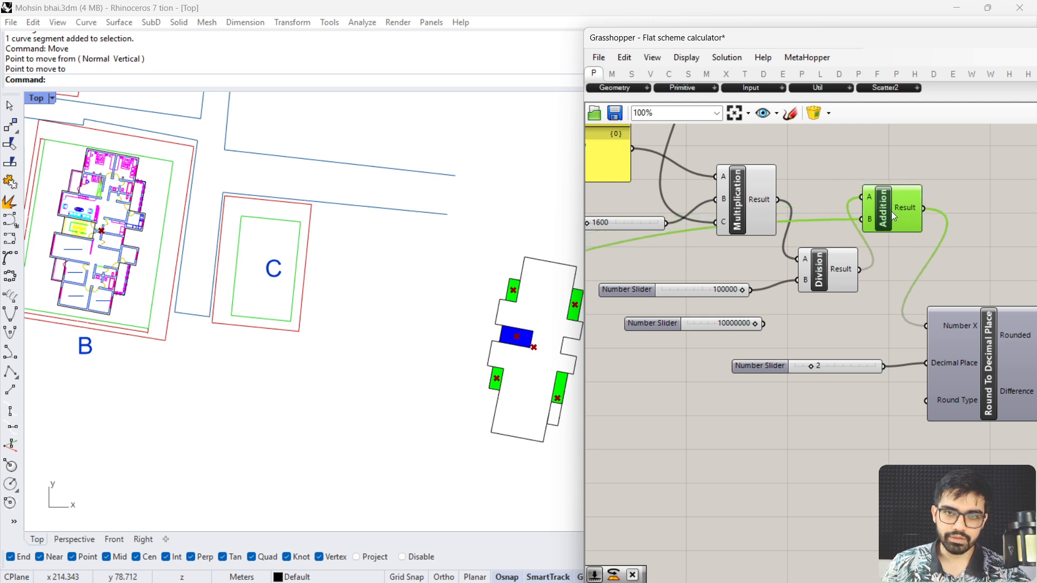
scroll(816, 249, down, 2)
drag(790, 212, 896, 301)
click(724, 302)
key(Delete)
Check the Total cost panel and rearrange the Addition and Division so the Addition sits between the Multiplication and the Division
right_drag(859, 341, 644, 353)
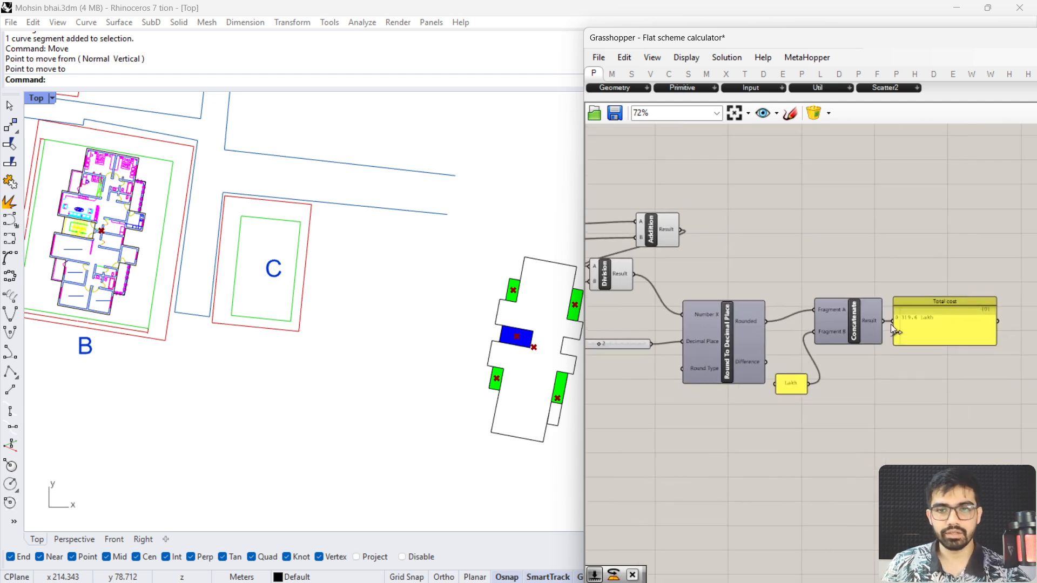
scroll(801, 340, up, 6)
right_drag(913, 324, 809, 356)
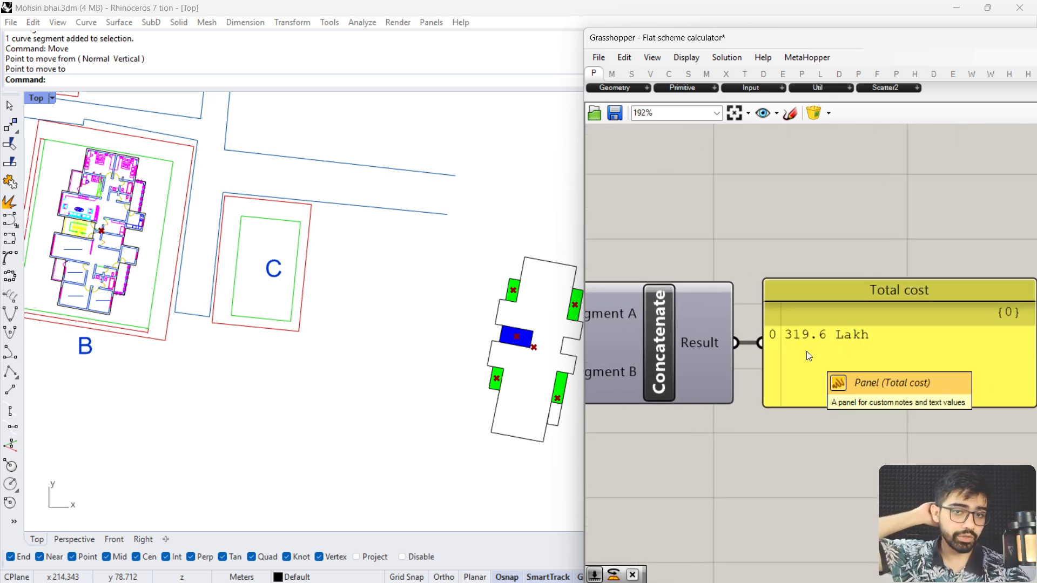
scroll(806, 352, down, 6)
right_drag(718, 292, 789, 289)
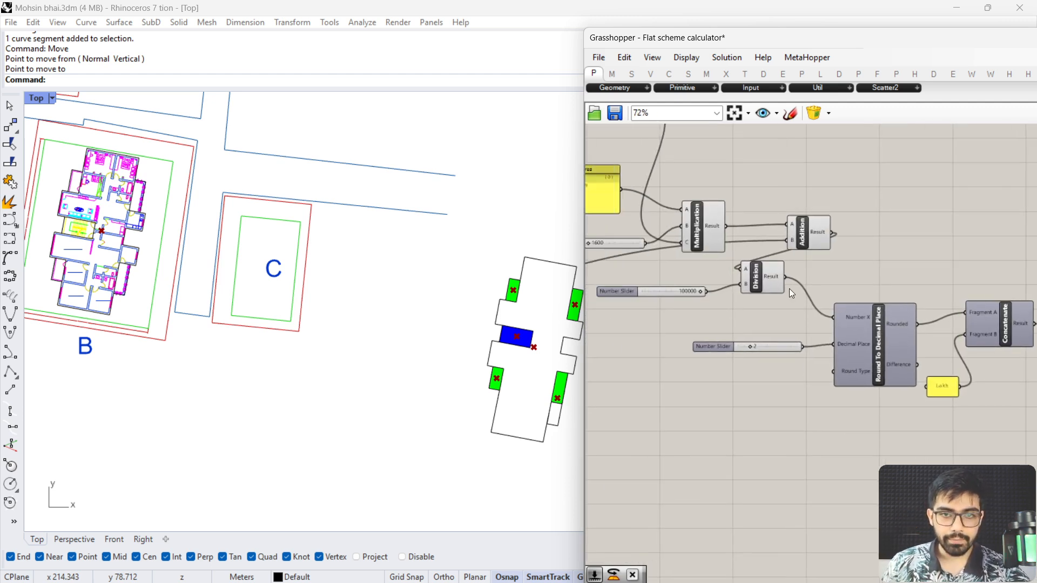
click(808, 303)
drag(810, 240, 773, 253)
right_drag(685, 291, 804, 292)
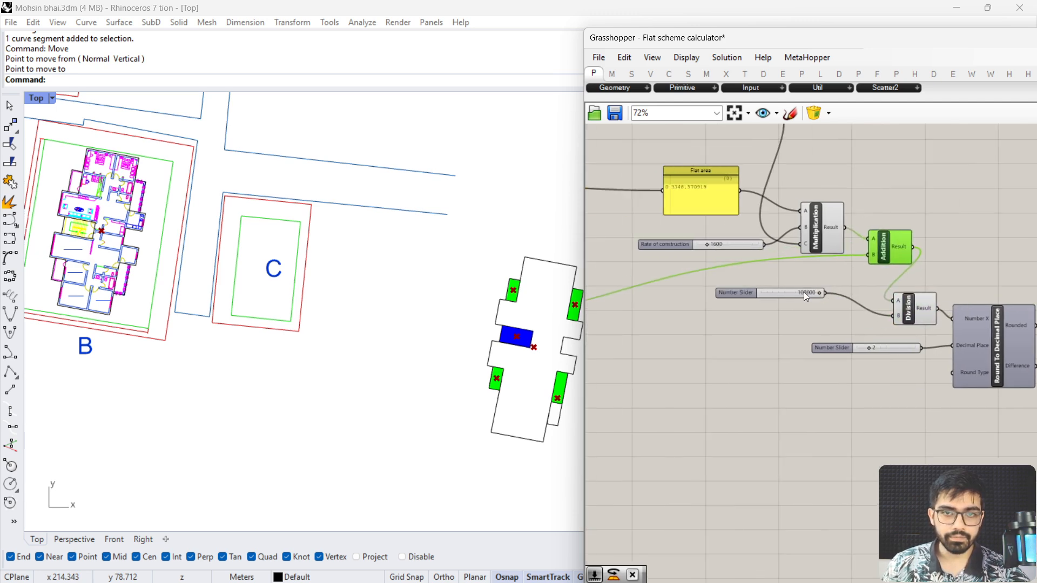
Move the Number of flats panel slightly closer to the Round component
scroll(741, 291, down, 5)
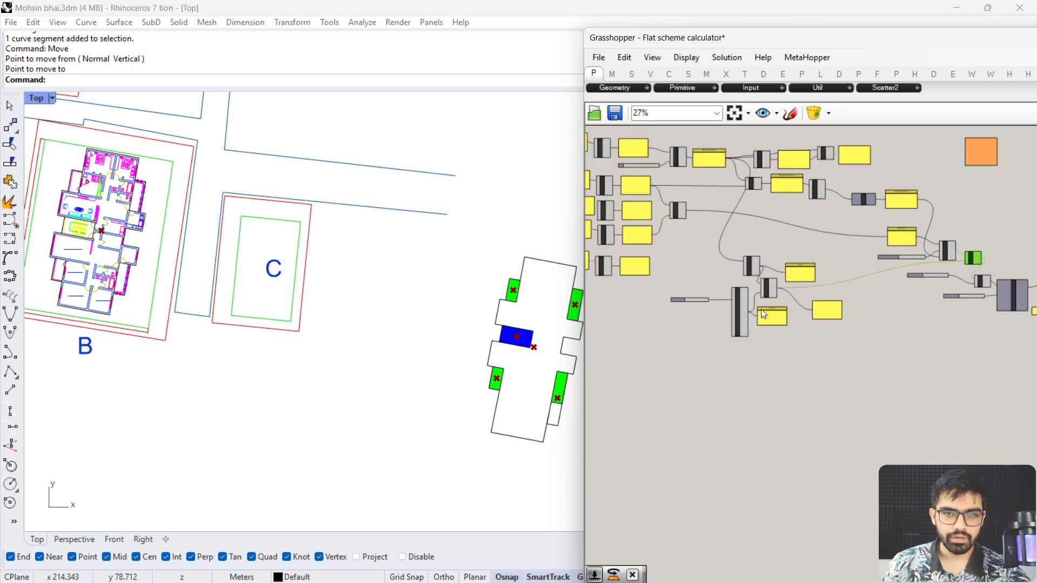
right_drag(862, 267, 773, 273)
scroll(884, 278, up, 6)
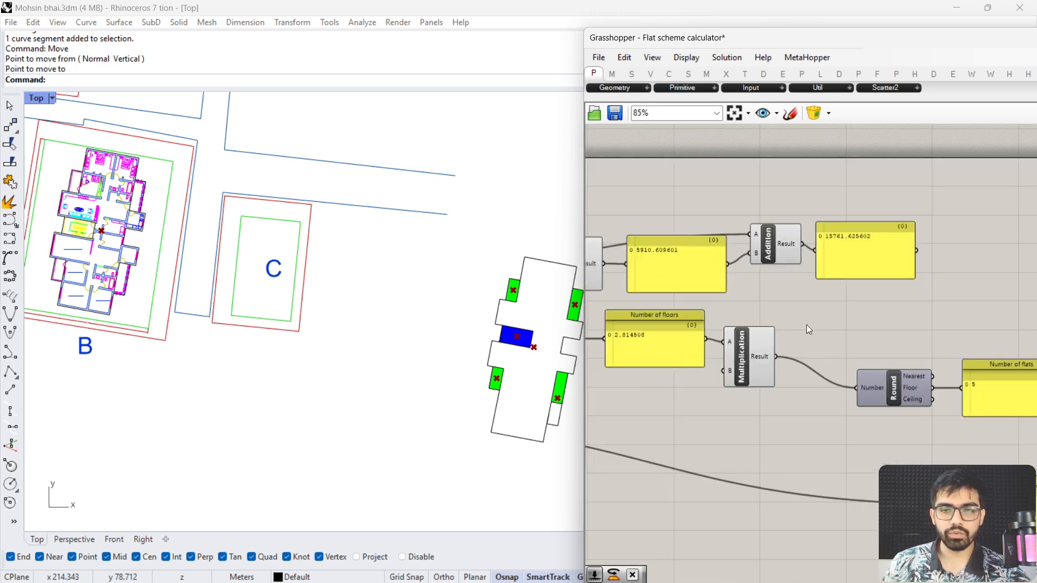
scroll(890, 358, down, 3)
right_drag(892, 370, 822, 341)
right_drag(887, 422, 813, 365)
scroll(817, 380, up, 4)
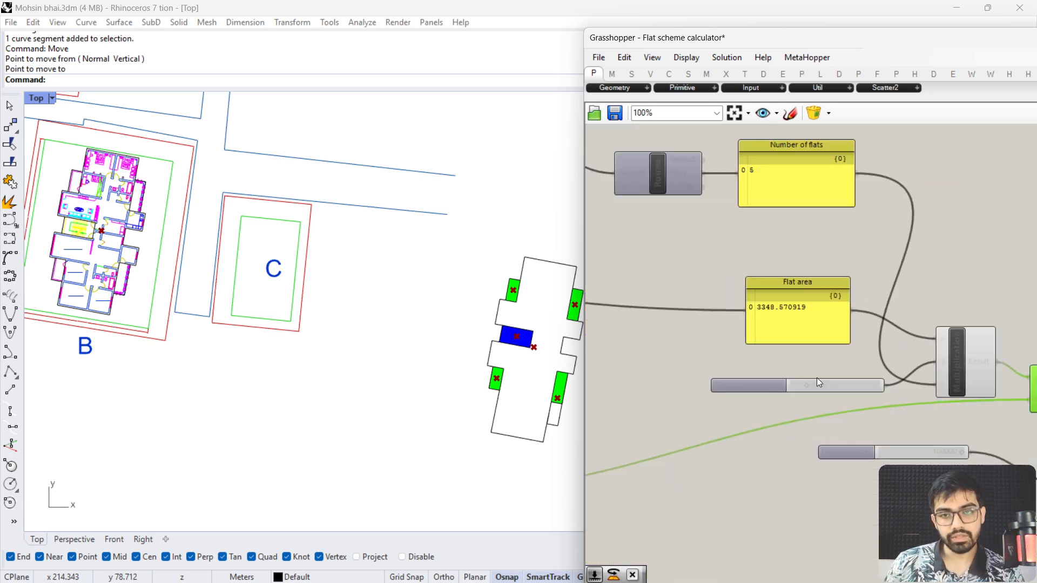
scroll(816, 378, up, 1)
right_drag(714, 313, 773, 399)
right_drag(711, 308, 806, 382)
scroll(974, 279, up, 3)
drag(941, 302, 910, 313)
scroll(763, 280, down, 4)
scroll(796, 309, down, 2)
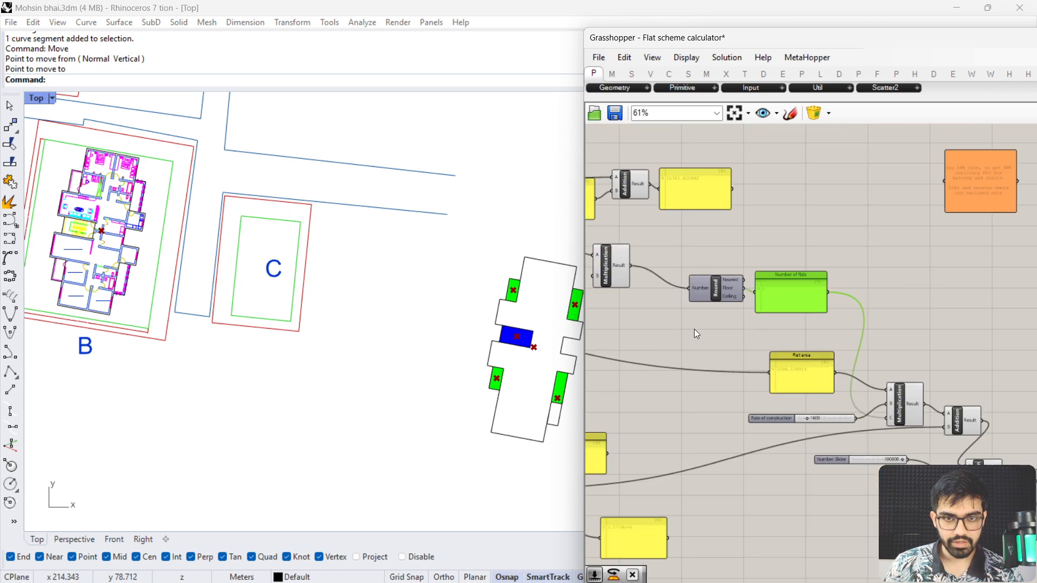
Review the Permissible B/U value, the total cost chain and the premium FSI multiplications based on the rate of land
right_drag(694, 329, 817, 354)
scroll(720, 276, up, 4)
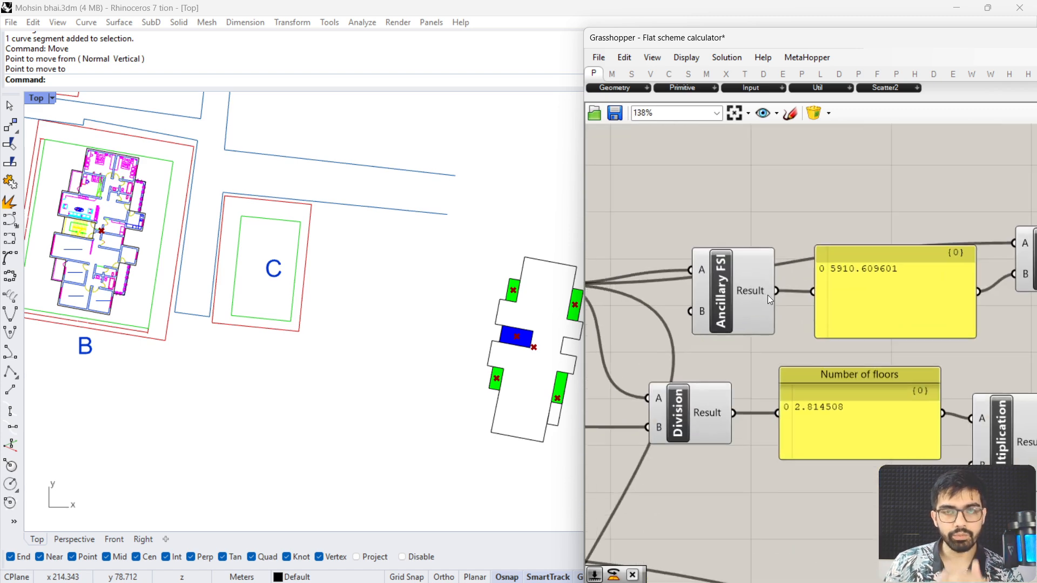
right_drag(671, 311, 814, 326)
scroll(670, 290, up, 2)
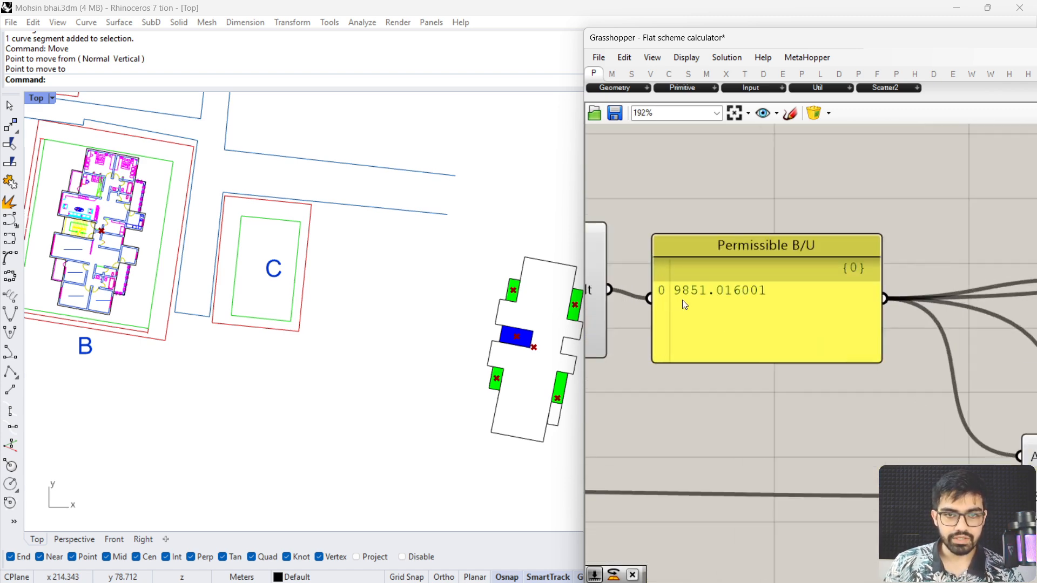
scroll(705, 299, down, 8)
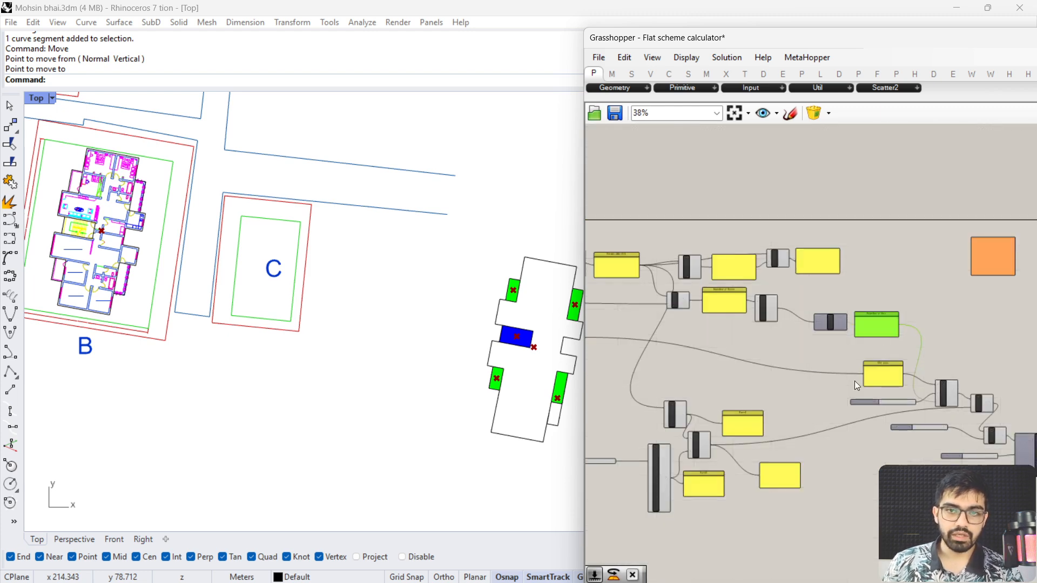
right_drag(885, 396, 752, 366)
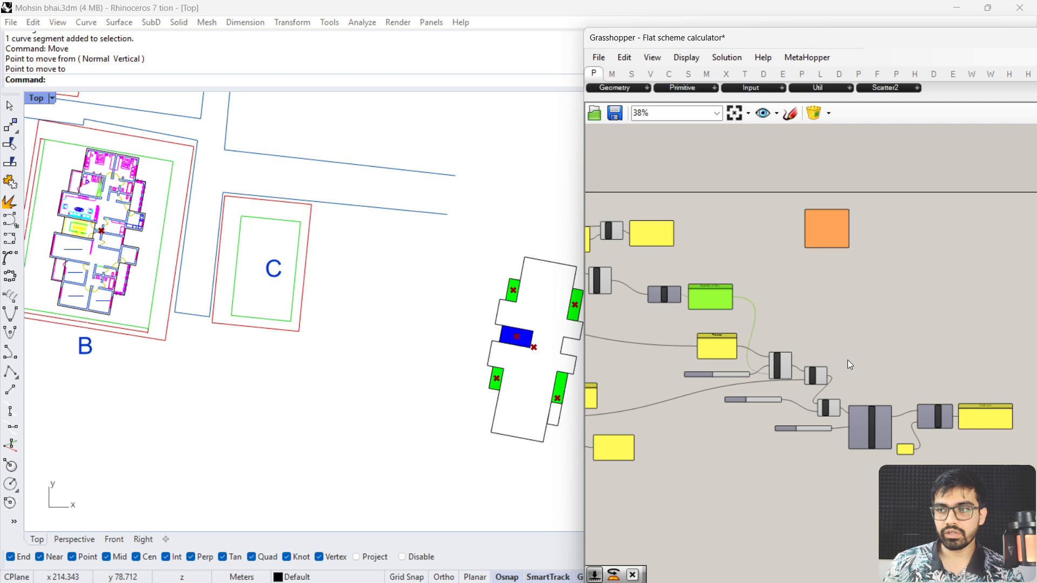
right_drag(627, 330, 876, 349)
scroll(664, 381, up, 2)
right_drag(665, 387, 802, 390)
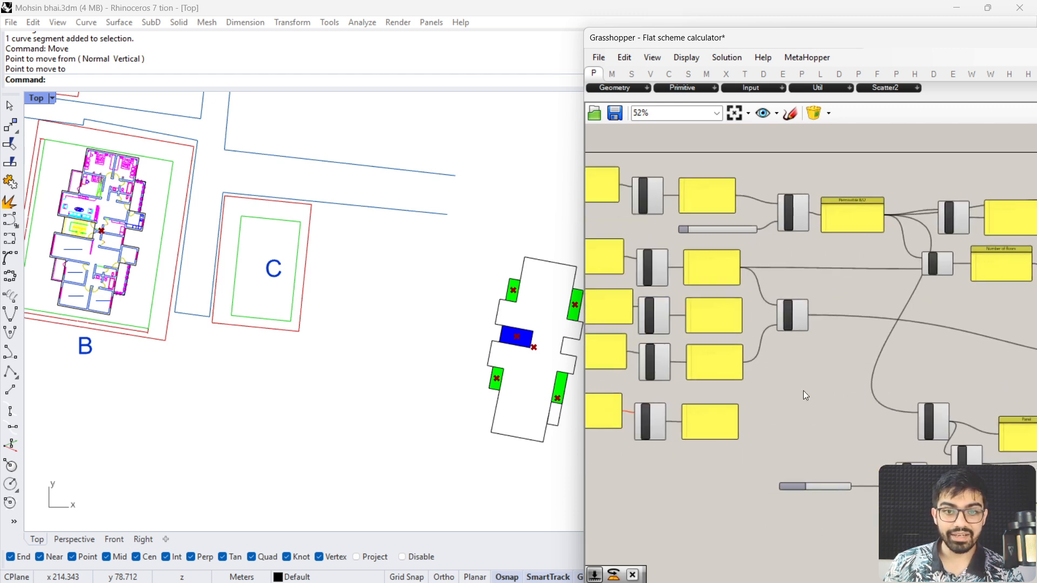
scroll(889, 472, up, 3)
right_drag(933, 489, 818, 374)
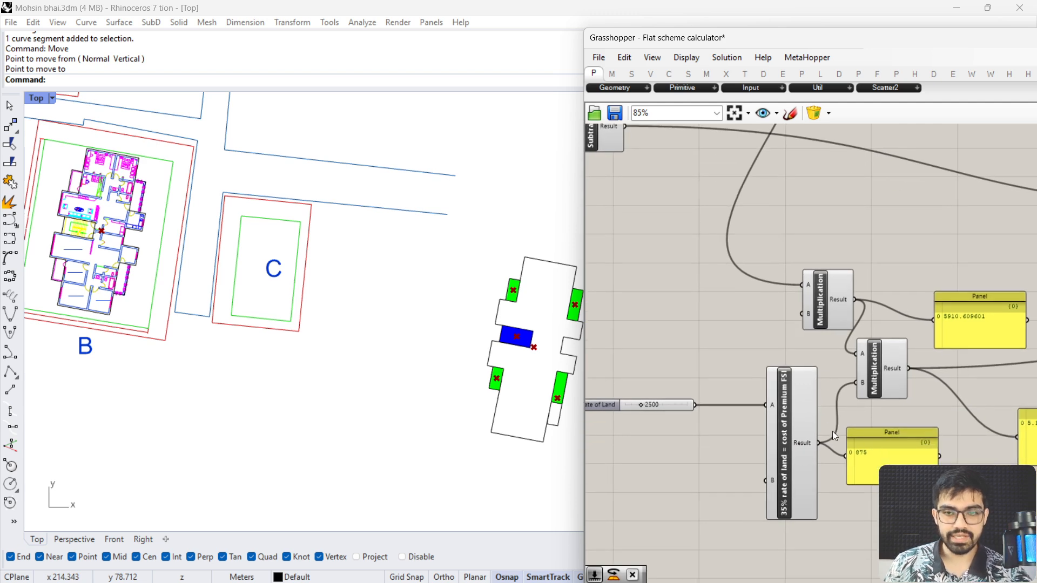
Move the Ancillary FSI component and its result panel up, clear of the wire from Permissible B/U to the Addition
right_drag(881, 421, 762, 513)
mouse_move(767, 302)
right_down()
mouse_move(702, 338)
mouse_move(777, 313)
right_up()
click(776, 313)
drag(882, 355, 878, 285)
drag(773, 329, 757, 307)
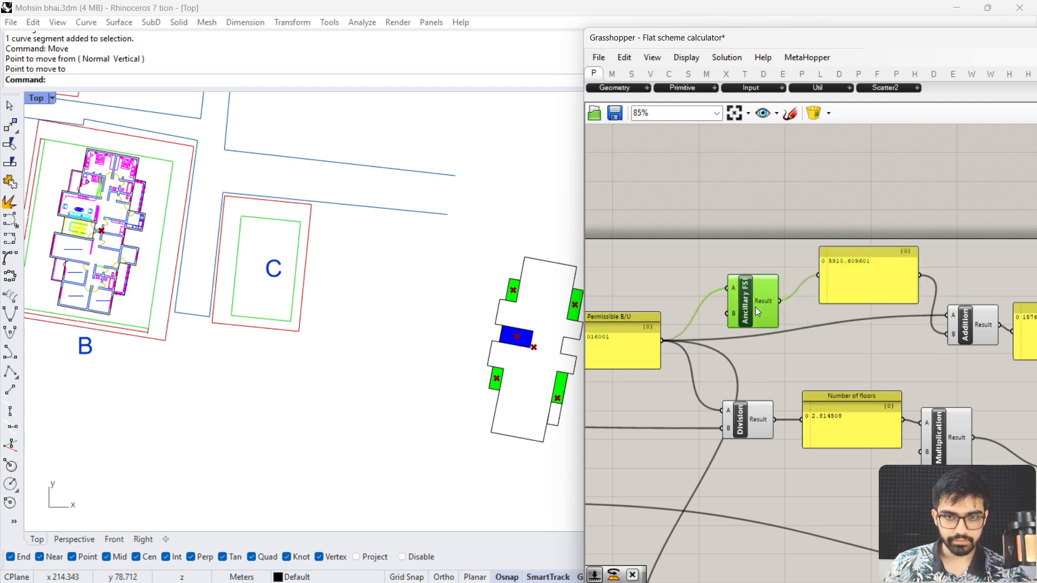
Inspect the connections from the Permissible B/U panel and the multiplier stored in the Ancillary FSI component's input B
scroll(826, 430, up, 2)
right_drag(828, 437, 924, 382)
scroll(743, 336, down, 1)
scroll(792, 350, down, 1)
right_drag(749, 339, 847, 315)
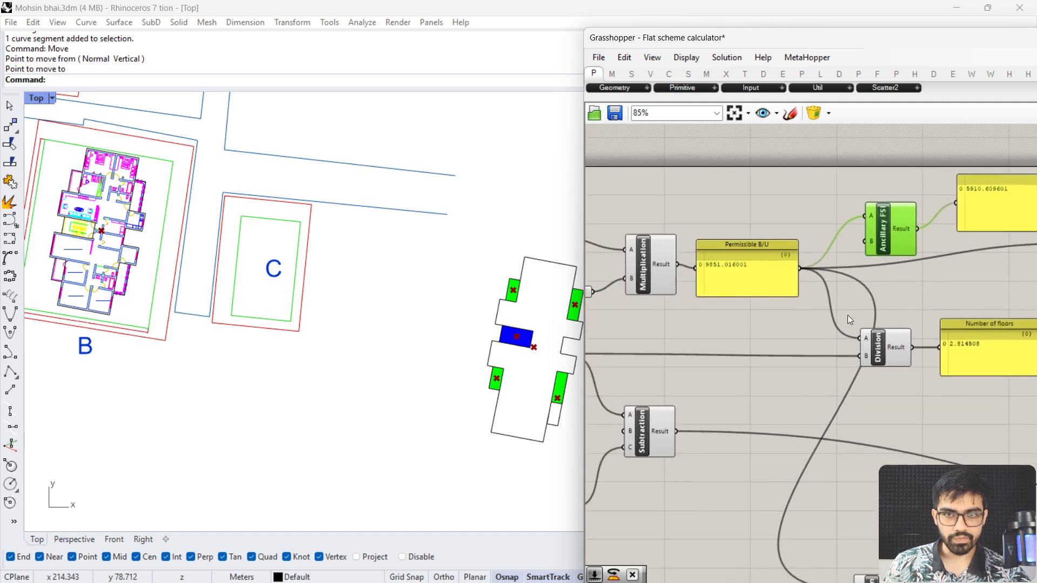
right_drag(899, 234, 863, 232)
scroll(864, 232, up, 3)
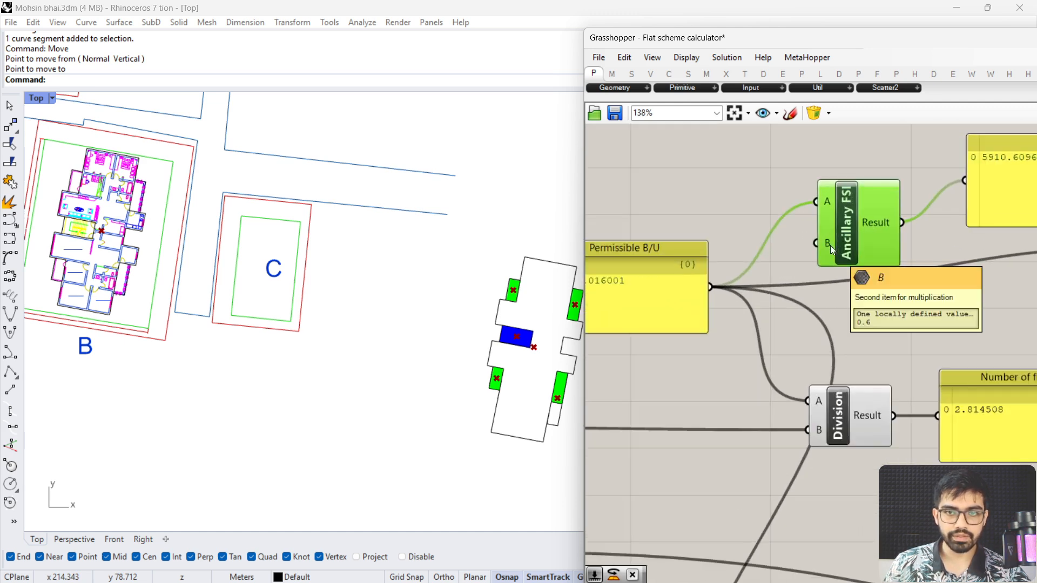
scroll(805, 226, down, 3)
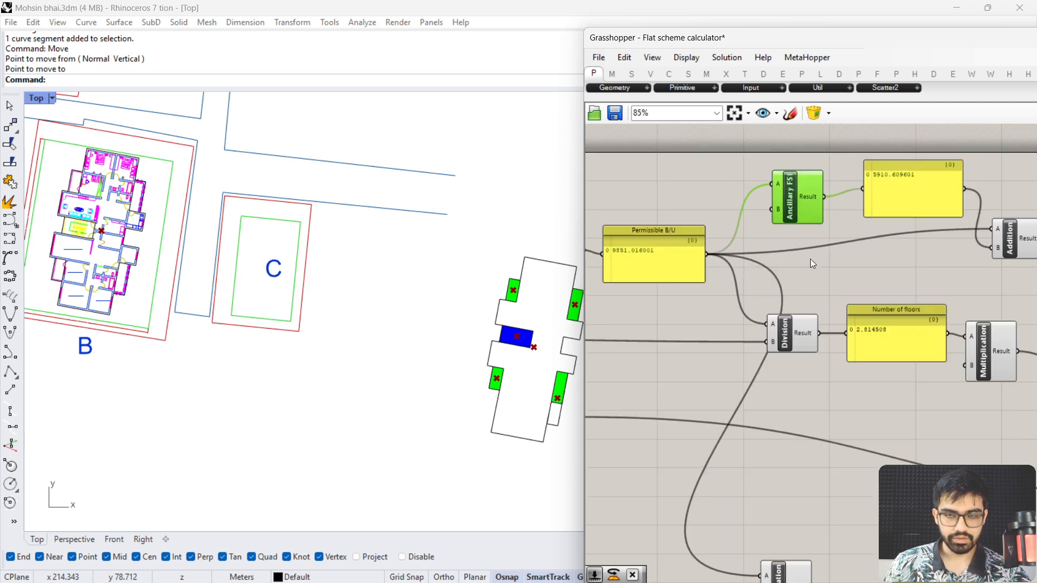
Move the Division component that feeds the Number of floors panel slightly up
right_drag(826, 283, 825, 233)
drag(789, 293, 785, 270)
right_drag(741, 234, 822, 237)
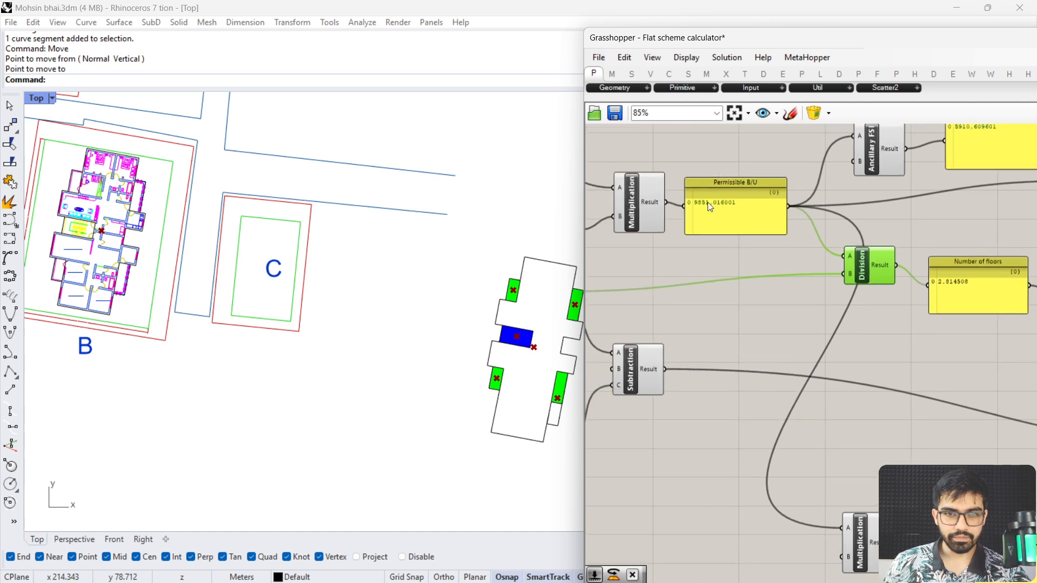
Add an Addition component that sums the Permissible B/U panel (input A) and the Ancillary FSI result (input B)
drag(706, 202, 750, 205)
right_drag(773, 148, 706, 178)
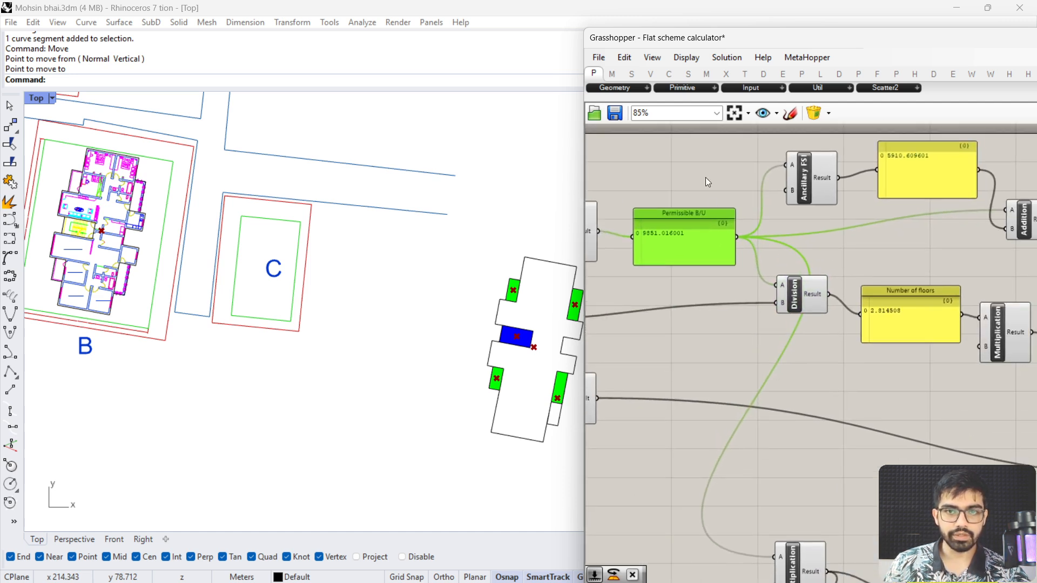
double_click(706, 177)
text(+)
key(Return)
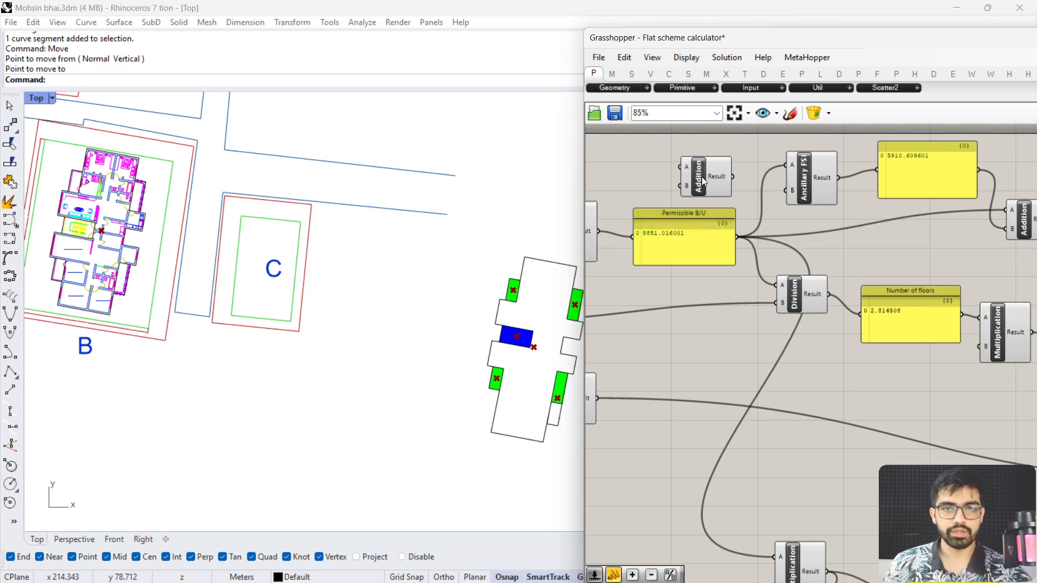
drag(704, 177, 882, 246)
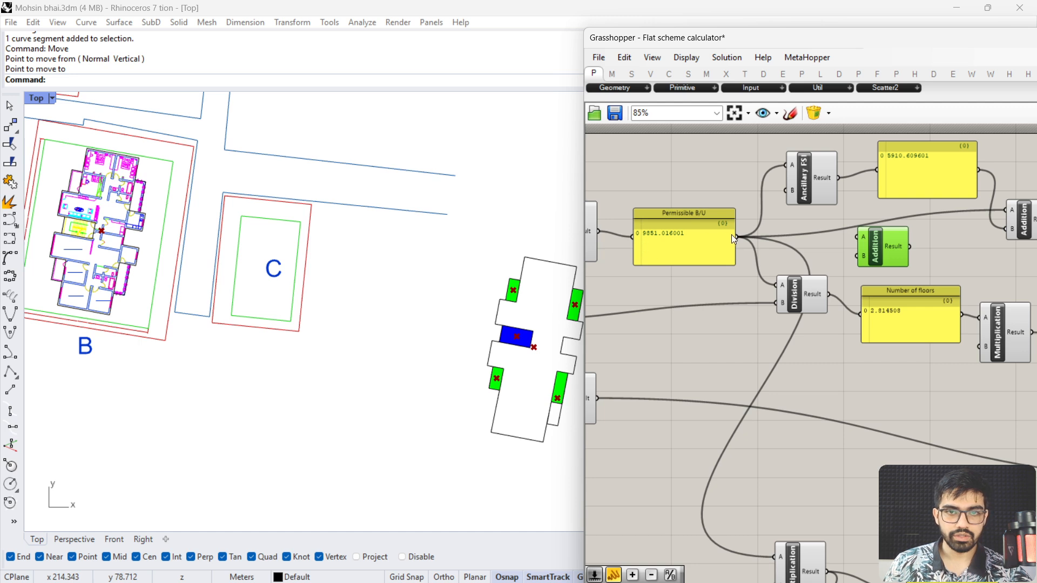
drag(681, 241, 859, 237)
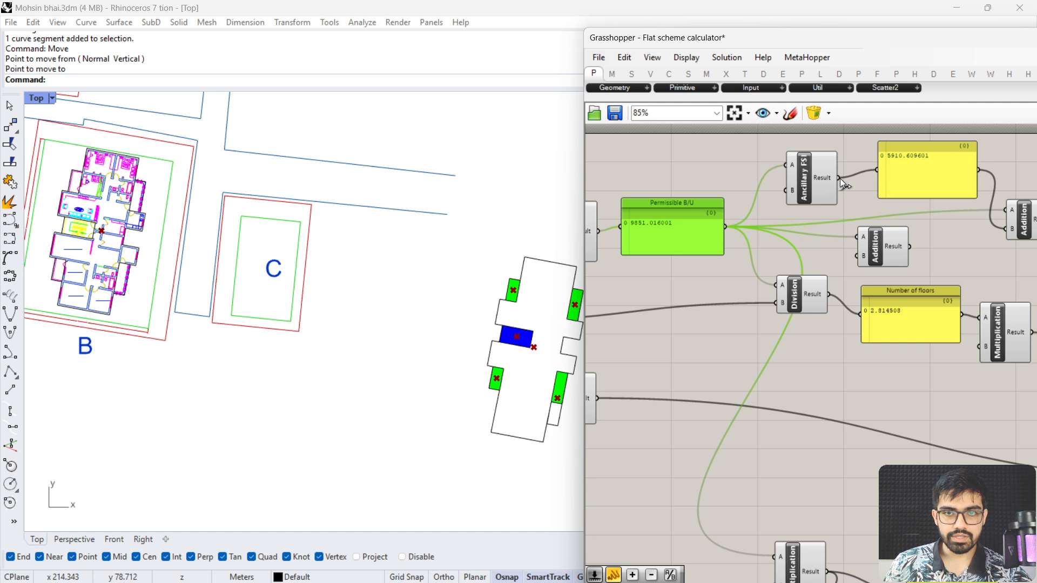
drag(839, 179, 858, 256)
Add a panel beside the new Addition component and name it "Permissible BUA with Premium"
right_drag(890, 261, 797, 261)
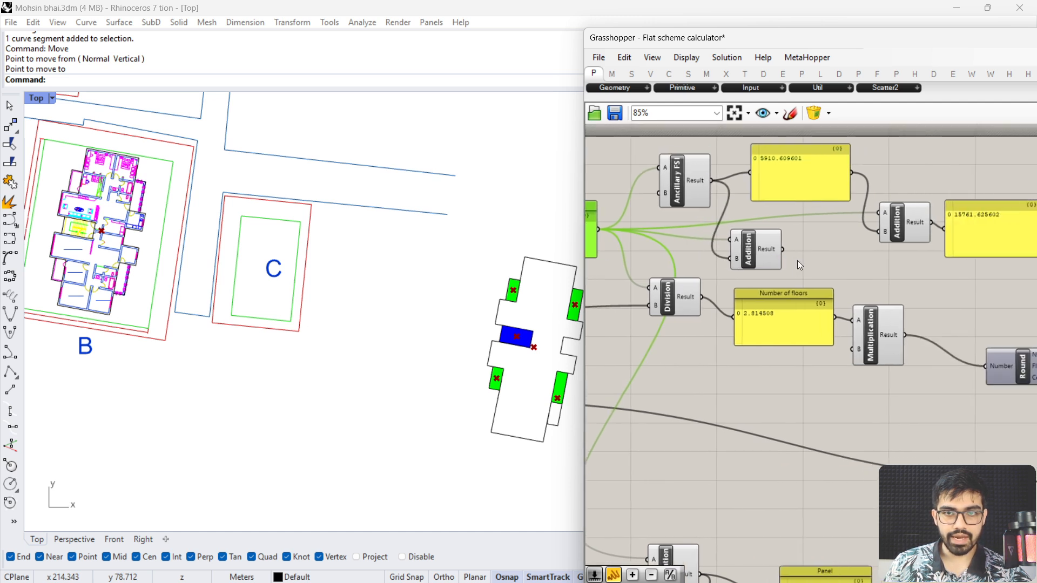
click(815, 252)
double_click(819, 251)
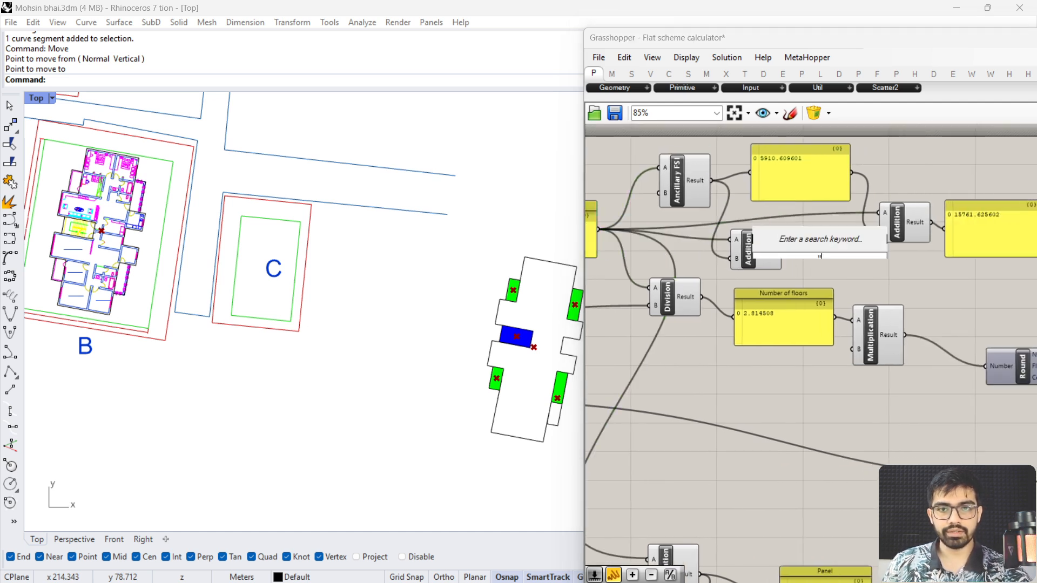
text(panel)
key(Return)
right_click(809, 229)
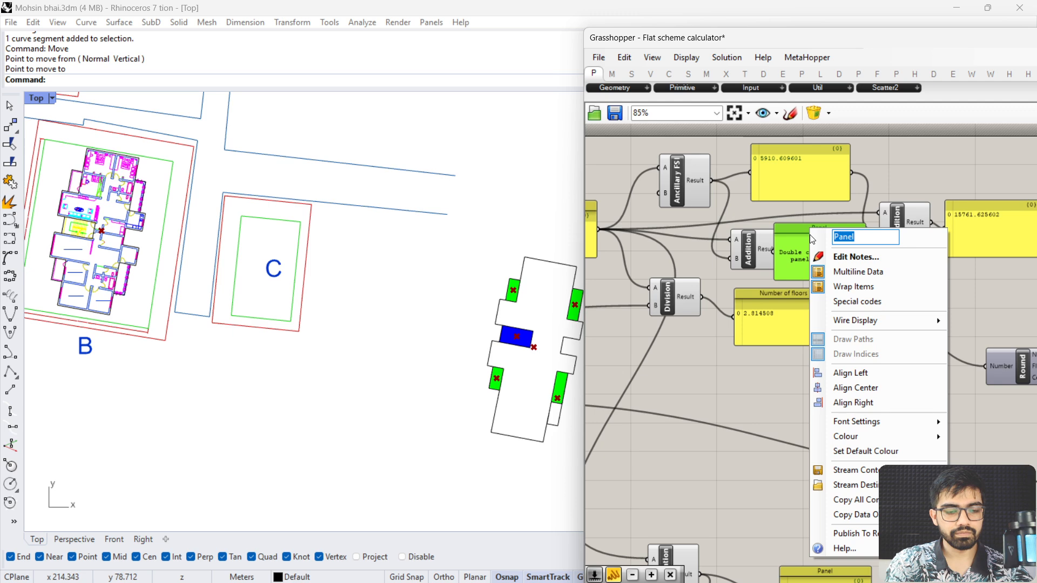
text(Permiss)
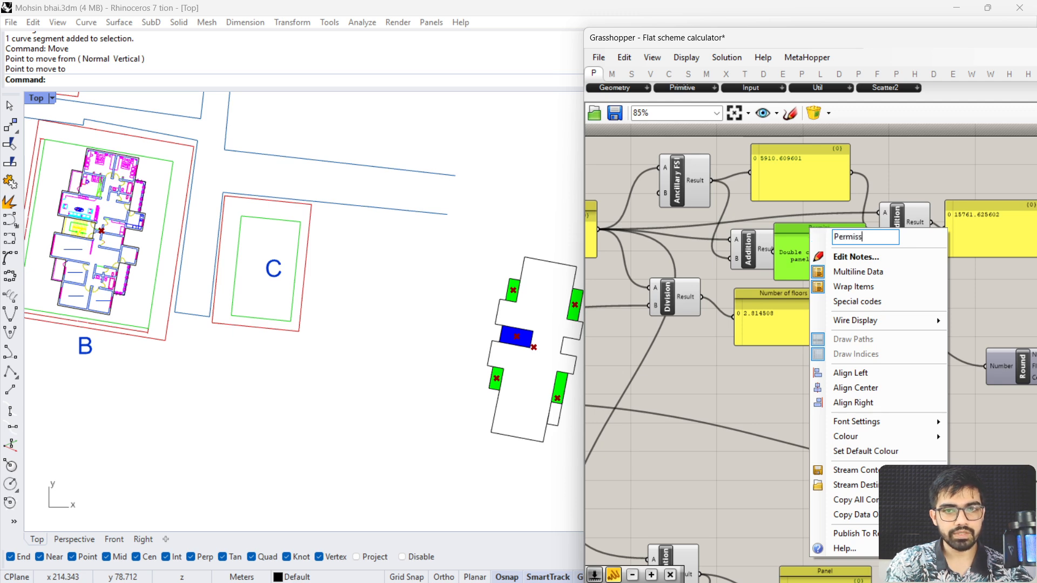
text(ible BU)
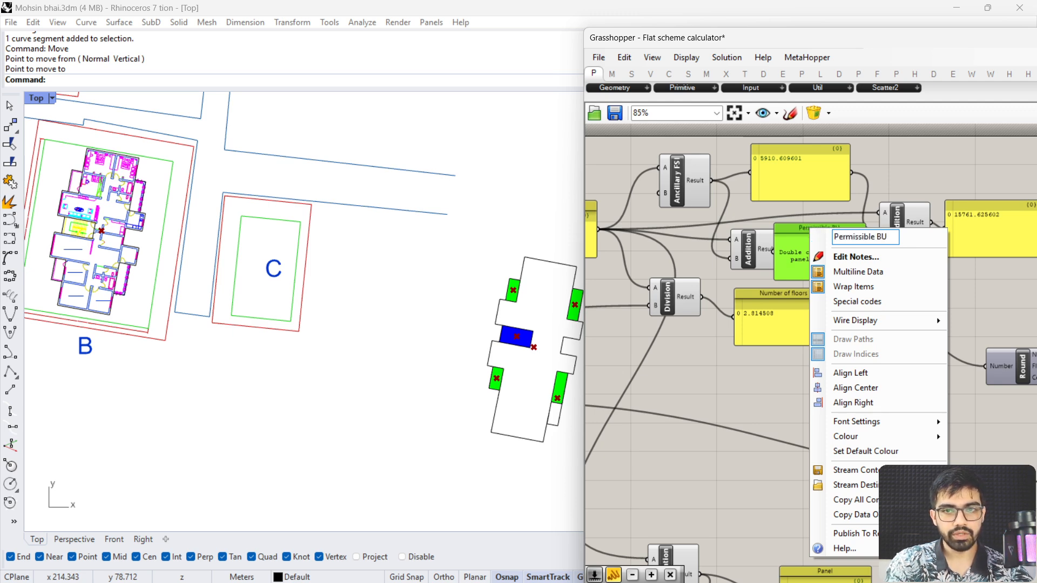
text(A with)
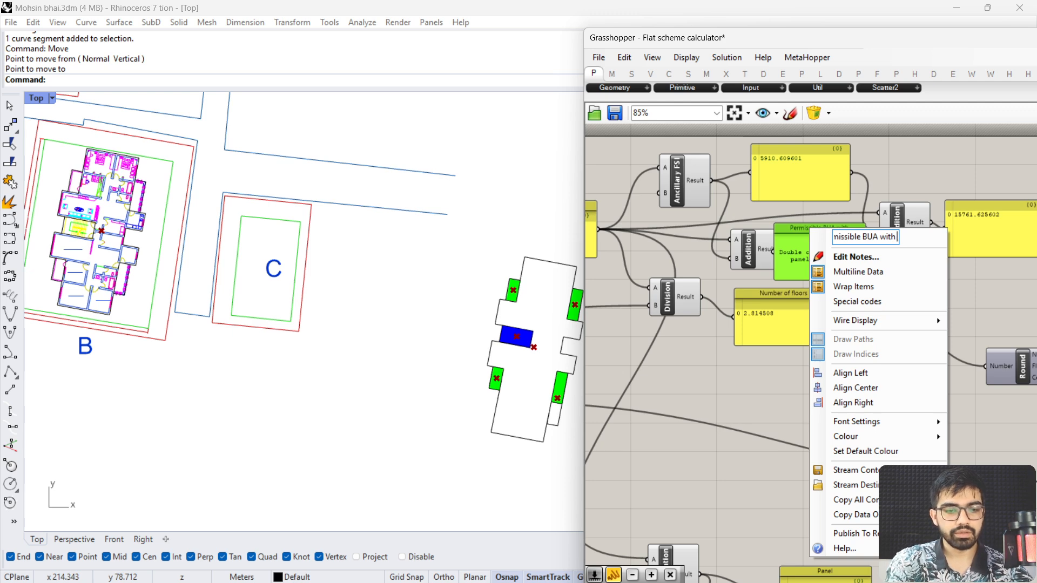
text( Premium)
key(Return)
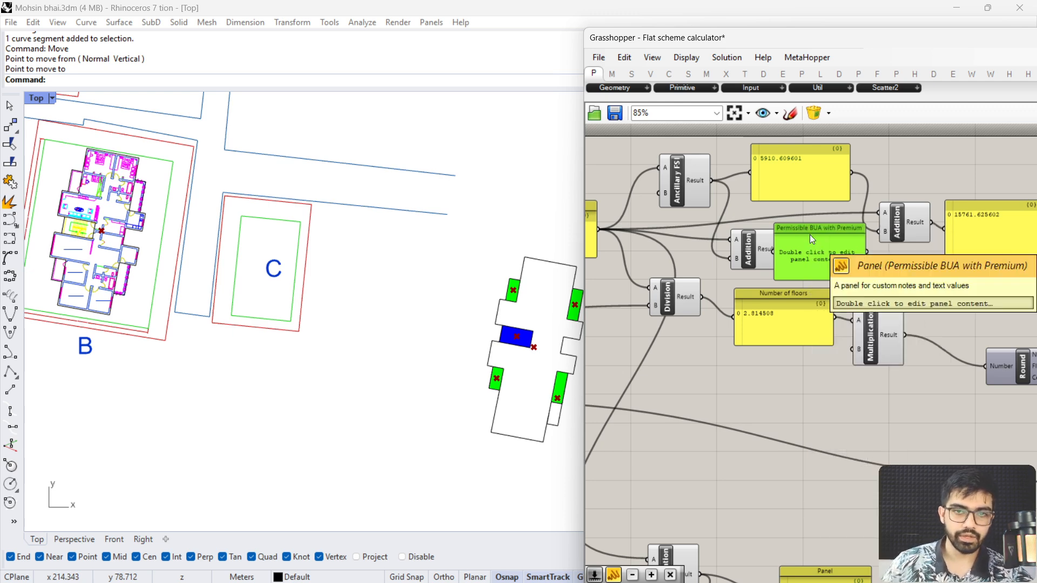
Connect the new Addition's result to the Permissible BUA with Premium panel and place both neatly above the Number of floors panel
scroll(810, 242, up, 5)
drag(806, 253, 896, 278)
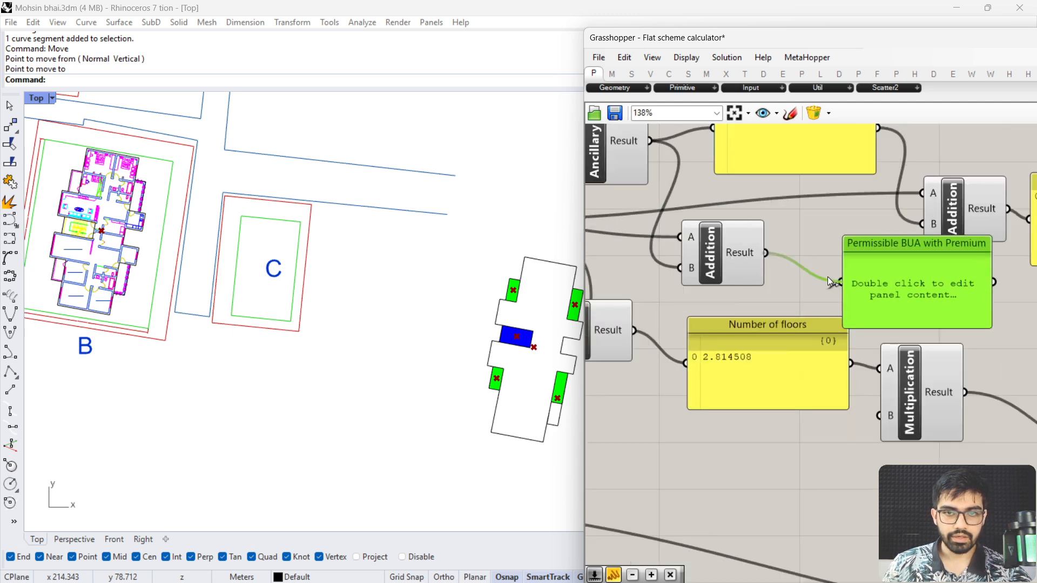
drag(828, 276, 835, 281)
right_drag(930, 289, 840, 284)
drag(846, 281, 784, 252)
right_drag(642, 248, 713, 261)
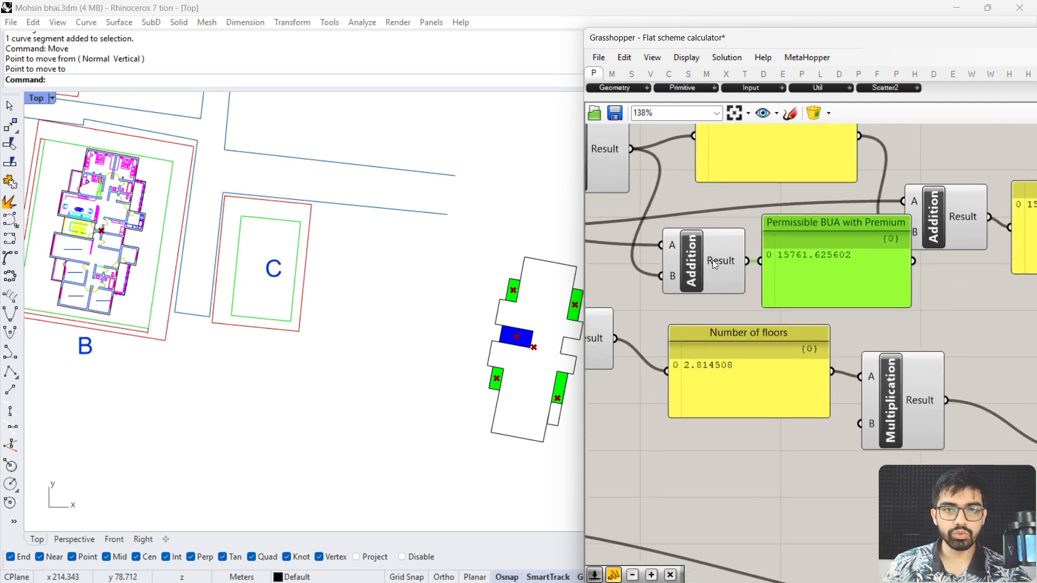
drag(712, 260, 642, 256)
scroll(833, 269, down, 3)
drag(832, 270, 791, 258)
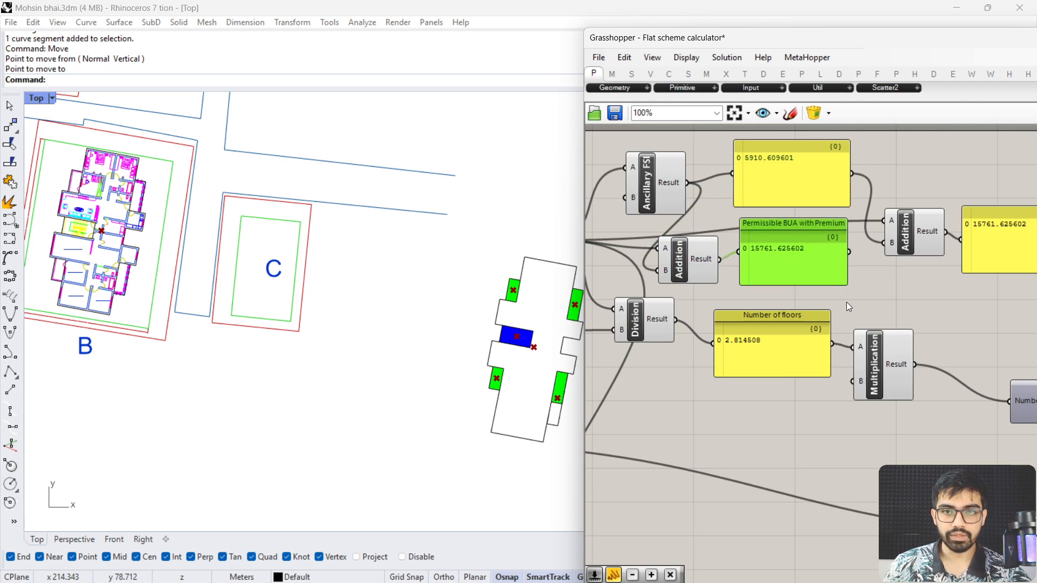
Feed the Permissible BUA with Premium panel into input A of the number-of-floors Division in place of Permissible B/U
right_drag(853, 273, 974, 261)
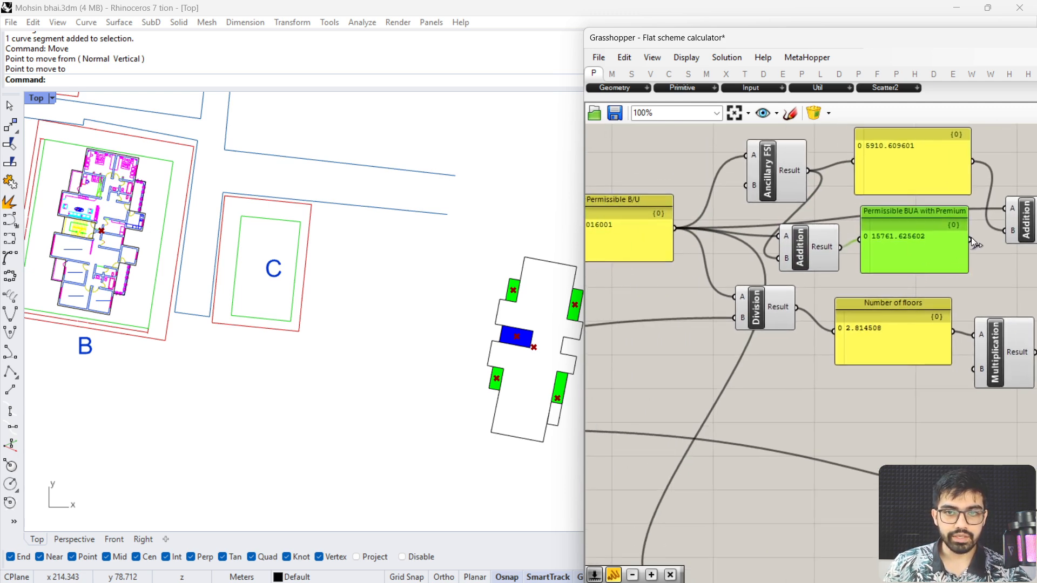
drag(971, 241, 769, 320)
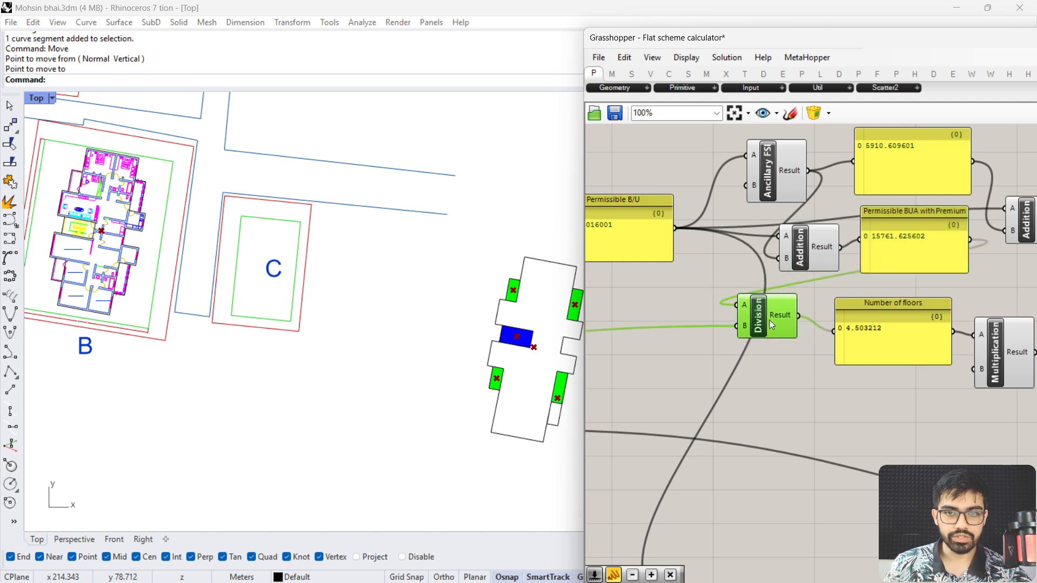
scroll(778, 345, up, 2)
Line up the Number of floors panel and the Multiplication component after it with the Division's output
click(816, 365)
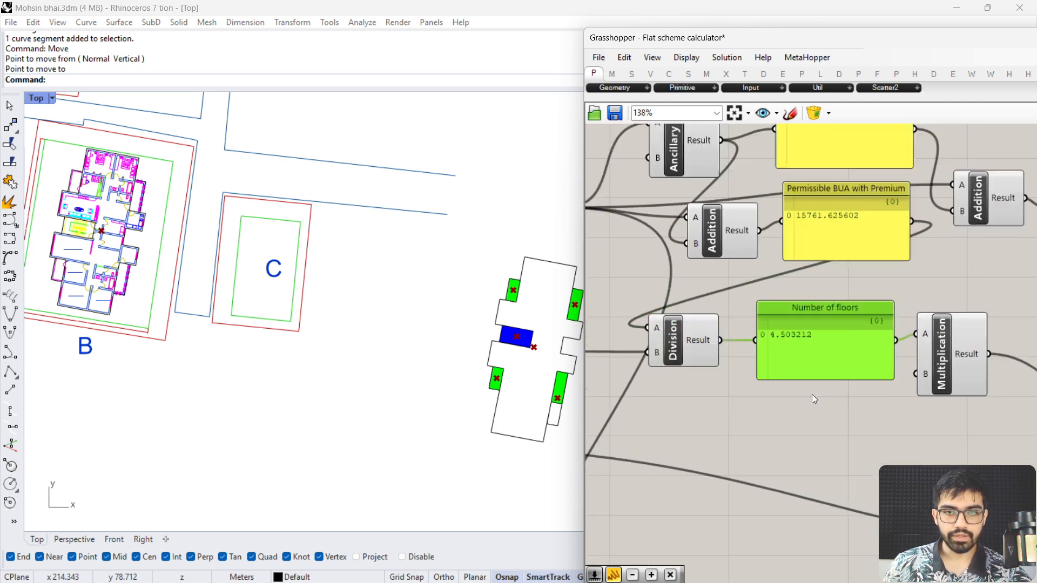
scroll(813, 395, up, 2)
scroll(789, 378, down, 3)
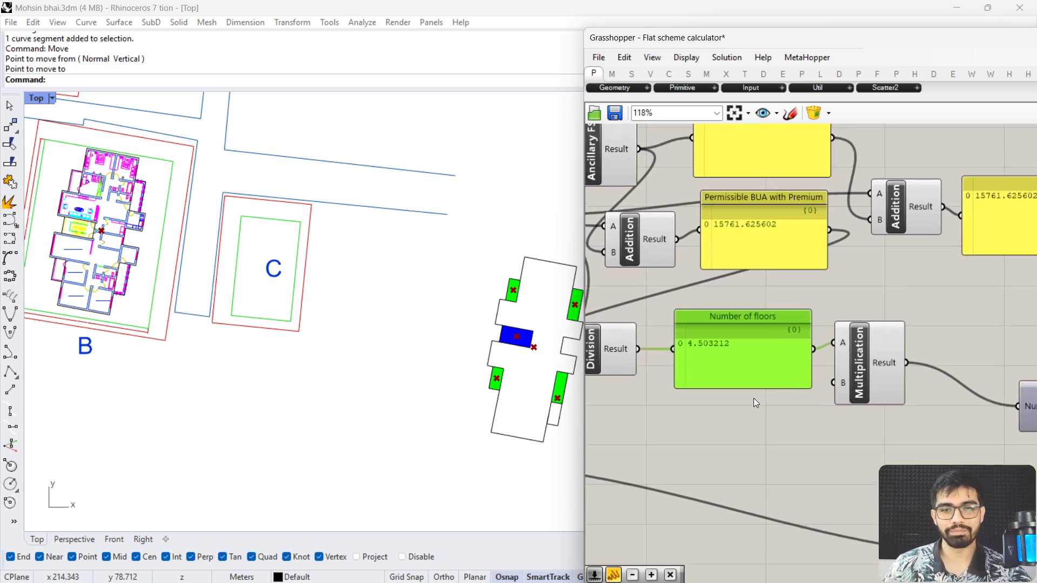
drag(762, 365, 748, 364)
drag(875, 361, 871, 366)
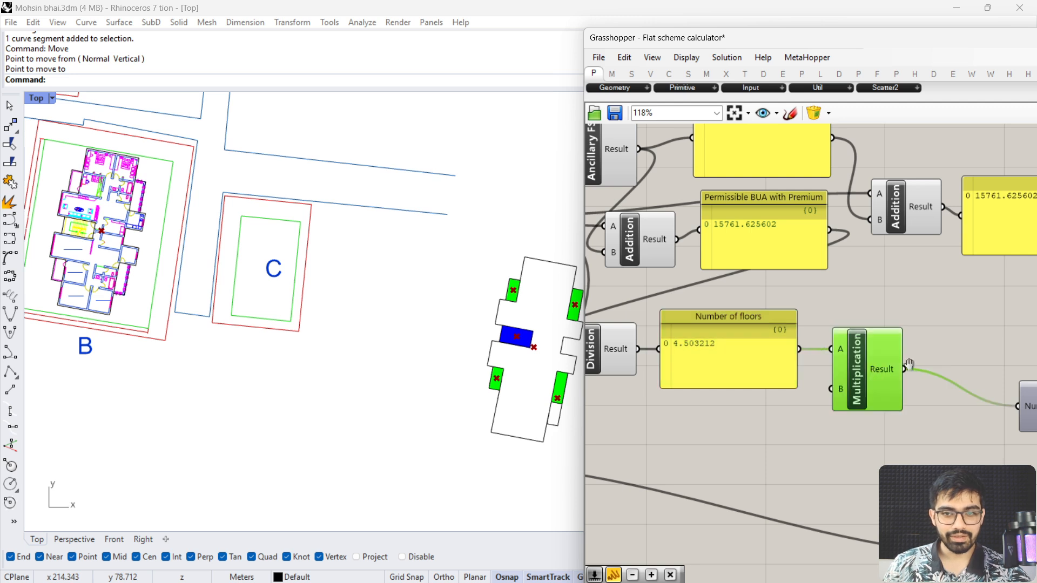
Follow the chain to the Total cost panel, move it farther from the Concatenate component and check its value
right_drag(1016, 414, 879, 390)
right_drag(1005, 391, 789, 333)
scroll(924, 360, up, 1)
right_drag(913, 374, 849, 349)
scroll(854, 357, down, 4)
right_drag(902, 424, 765, 320)
right_drag(925, 472, 754, 355)
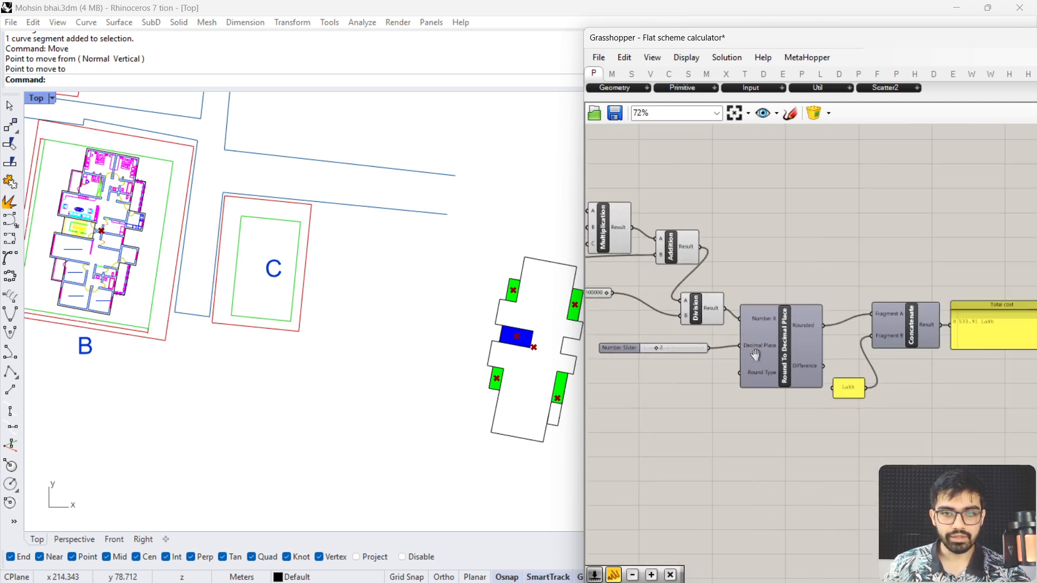
right_drag(990, 377, 760, 345)
scroll(766, 295, up, 4)
drag(738, 297, 799, 294)
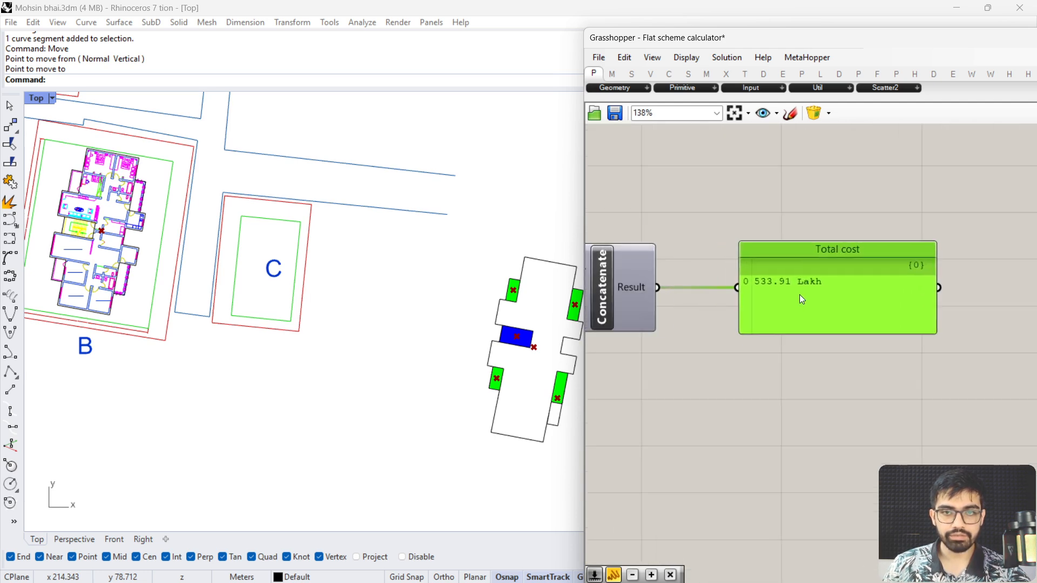
scroll(774, 278, up, 2)
right_drag(798, 320, 825, 323)
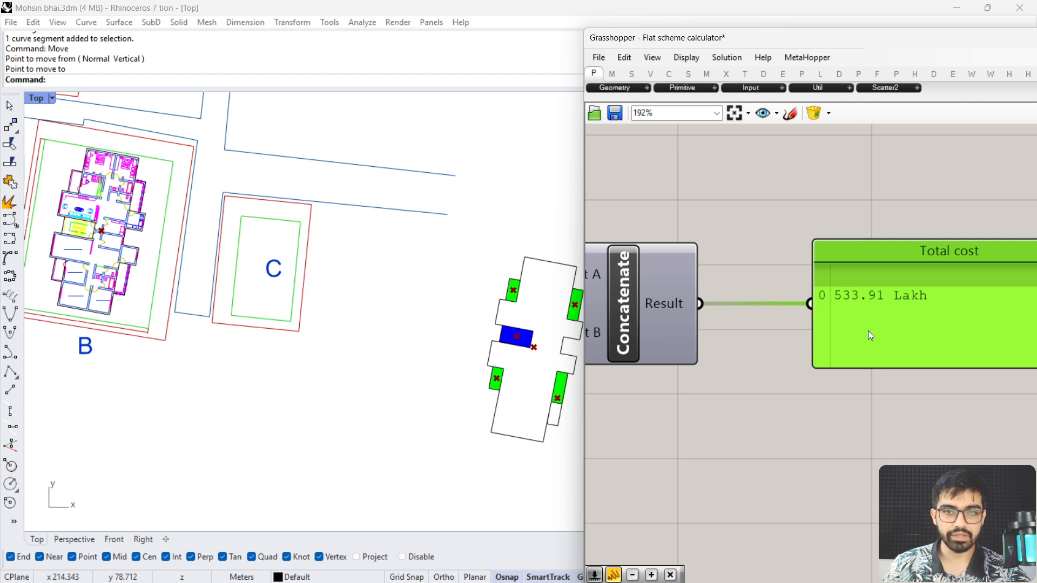
Move the Lakh text panel up, level with the Concatenate component's Fragment B input
scroll(868, 331, down, 3)
right_drag(724, 374, 804, 381)
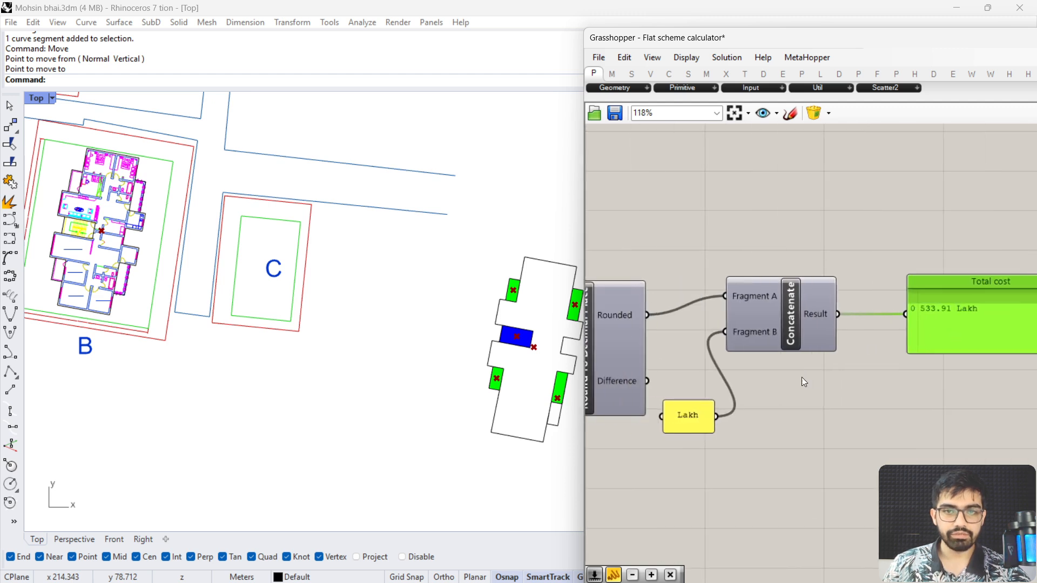
right_drag(739, 358, 866, 373)
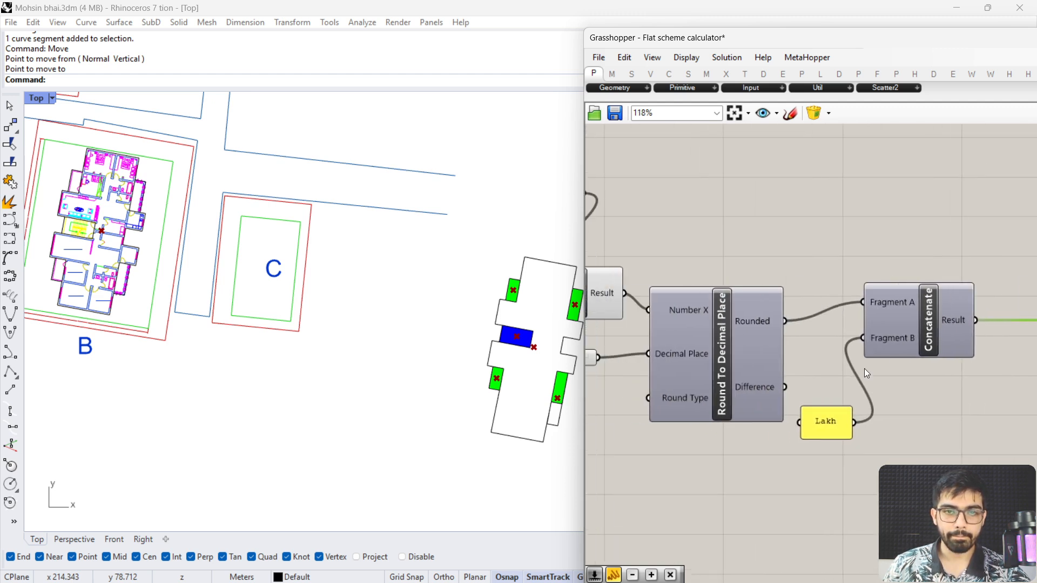
drag(829, 419, 821, 342)
Examine the Number of flats panel and how it feeds the construction cost multiplication with Flat area
right_drag(958, 359, 792, 363)
scroll(793, 364, down, 4)
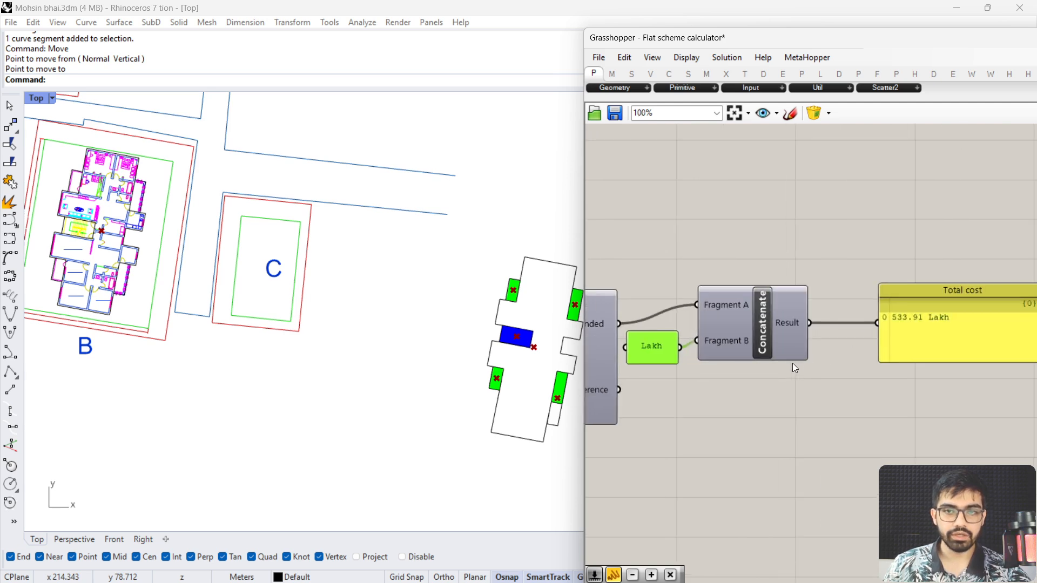
right_drag(650, 377, 803, 364)
right_drag(703, 306, 768, 324)
right_drag(690, 258, 766, 297)
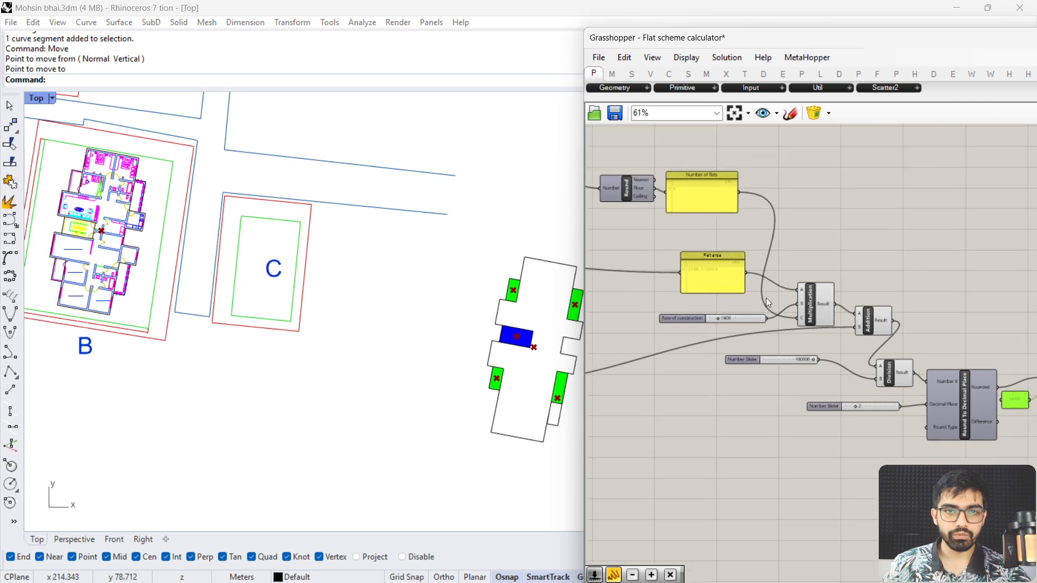
scroll(665, 193, up, 4)
right_drag(665, 194, 701, 214)
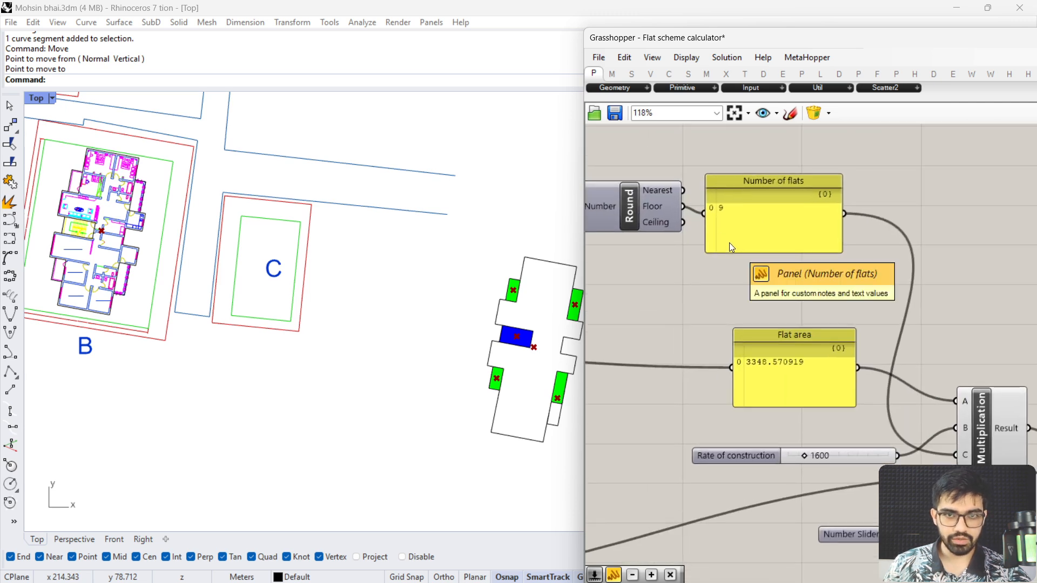
scroll(731, 244, down, 4)
scroll(720, 231, up, 4)
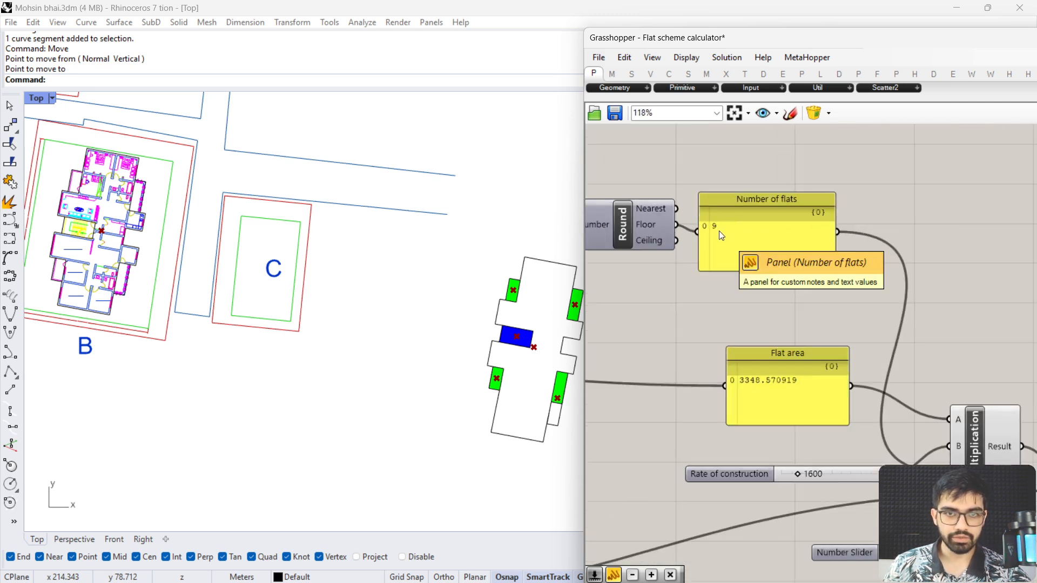
Add a Division component after the Total cost panel and connect Total cost to its input A
scroll(719, 231, down, 5)
right_drag(867, 299, 709, 279)
right_drag(1005, 396, 816, 366)
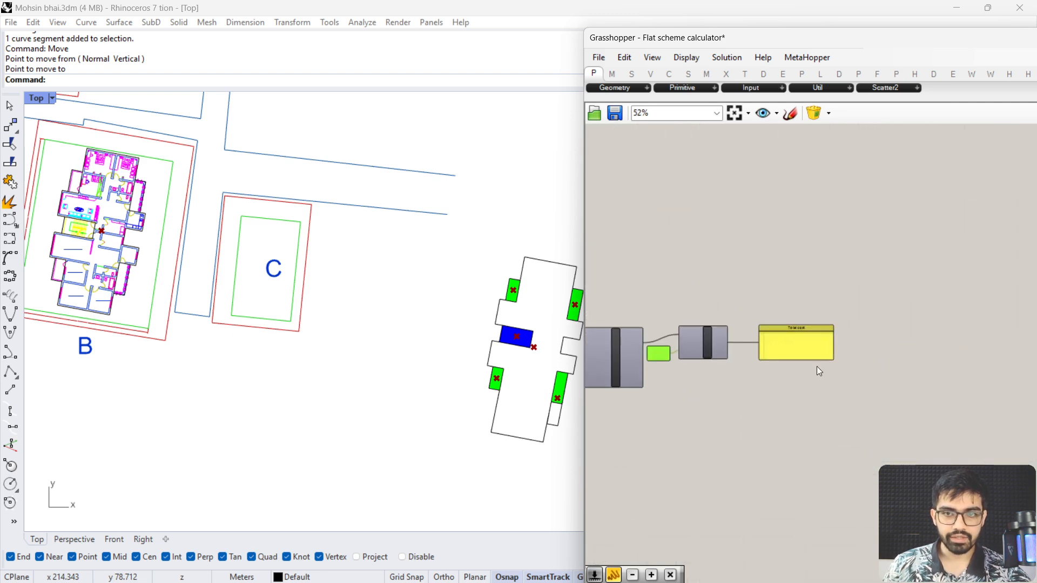
scroll(846, 381, up, 4)
double_click(899, 409)
text(/)
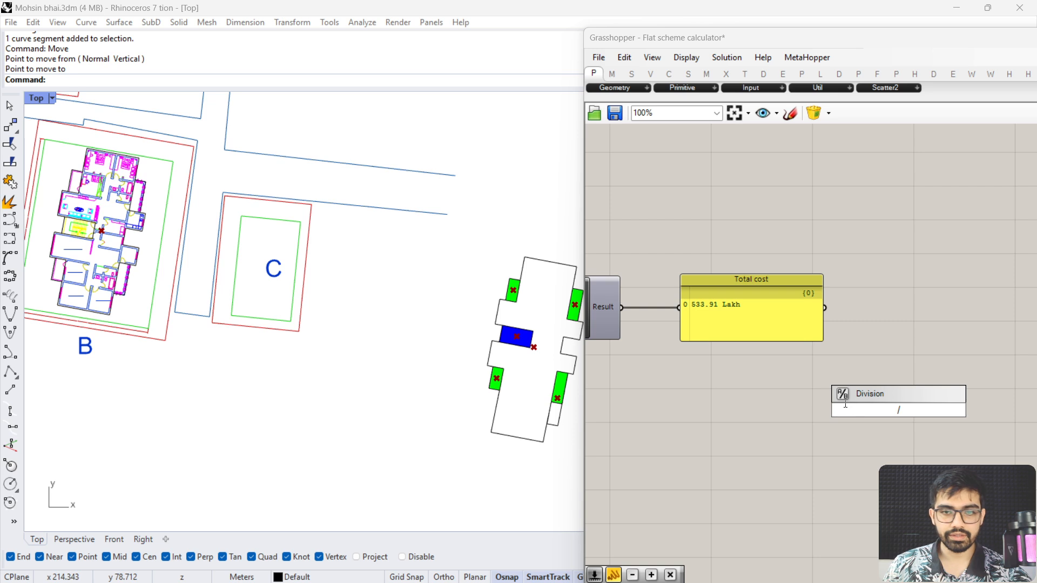
key(Return)
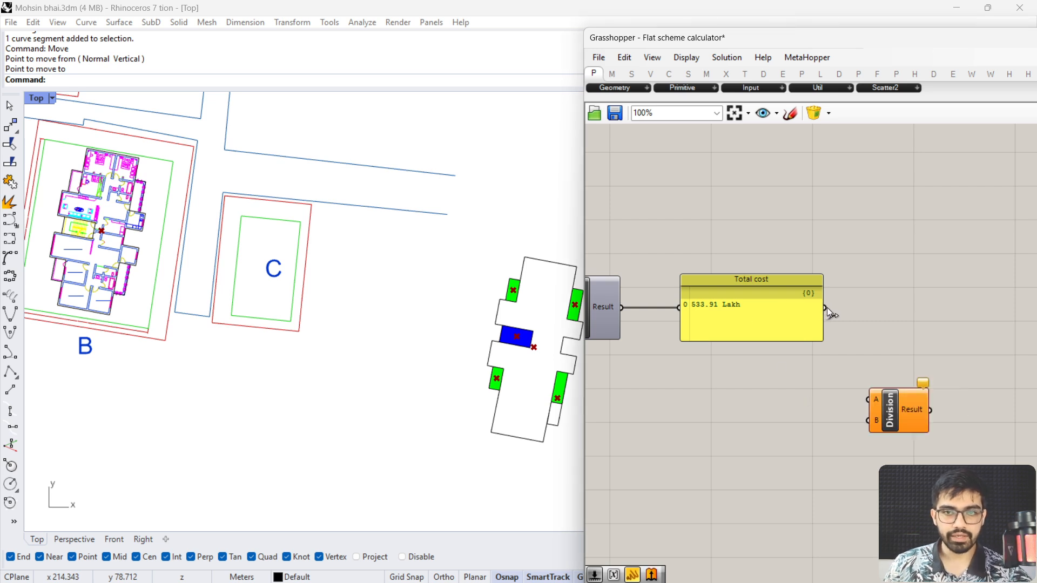
drag(826, 308, 861, 396)
Connect the Number of flats panel to input B of the new Division component
scroll(922, 403, down, 3)
scroll(722, 296, up, 3)
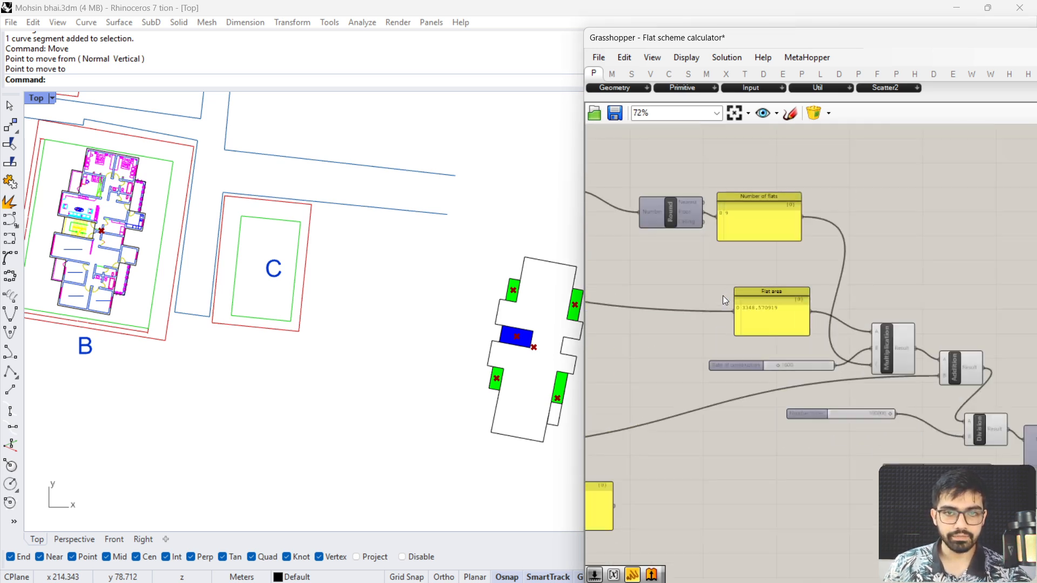
drag(818, 204, 877, 289)
scroll(679, 228, down, 4)
scroll(933, 329, up, 4)
right_drag(877, 286, 794, 297)
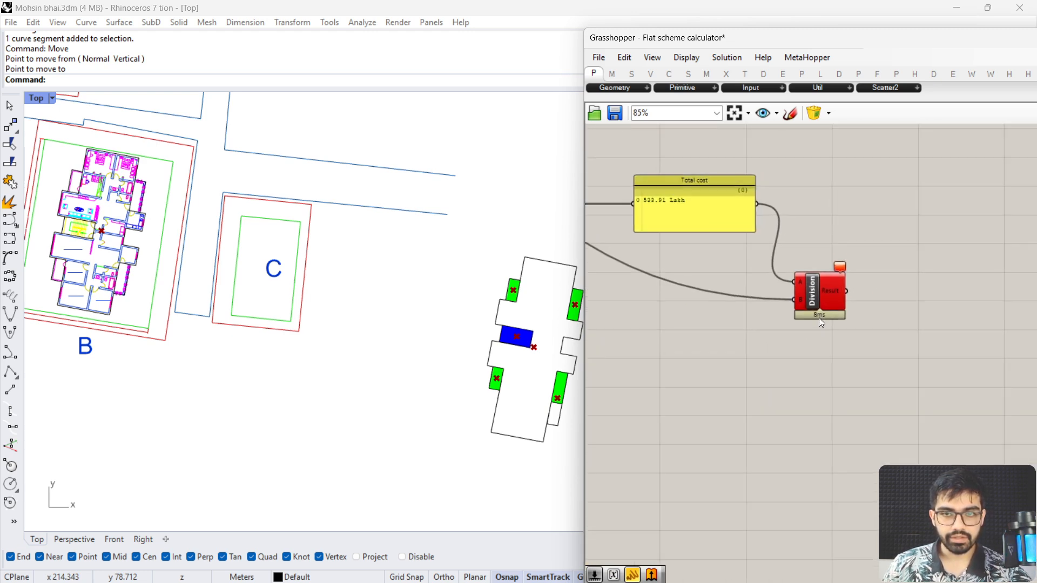
Move the new Division farther from the Total cost panel and trace its inputs back to the rounding and Lakh concatenation
drag(819, 300, 870, 271)
right_drag(738, 250, 781, 280)
right_drag(618, 260, 790, 260)
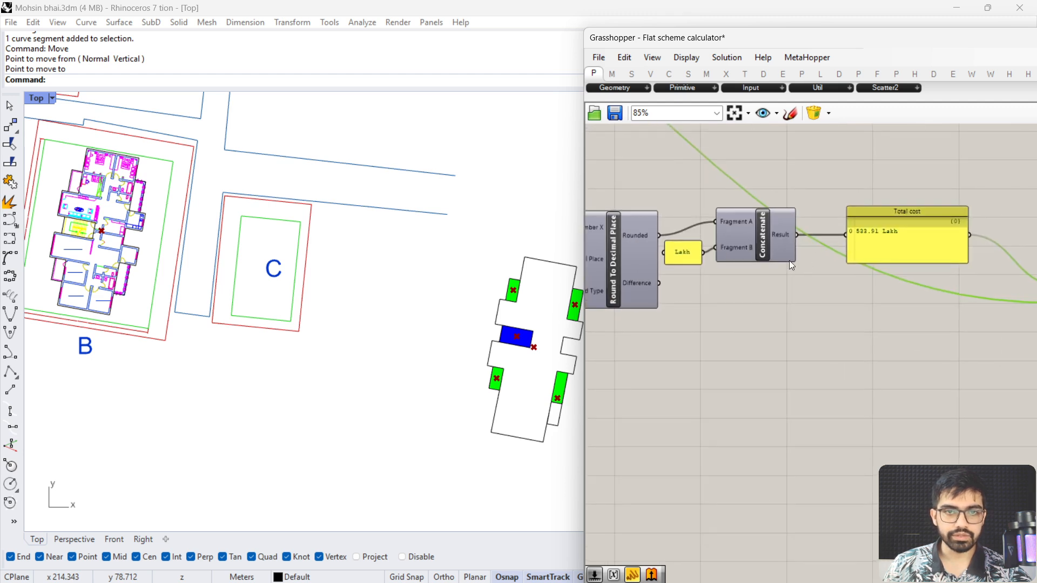
right_drag(660, 249, 782, 269)
right_drag(1027, 301, 745, 294)
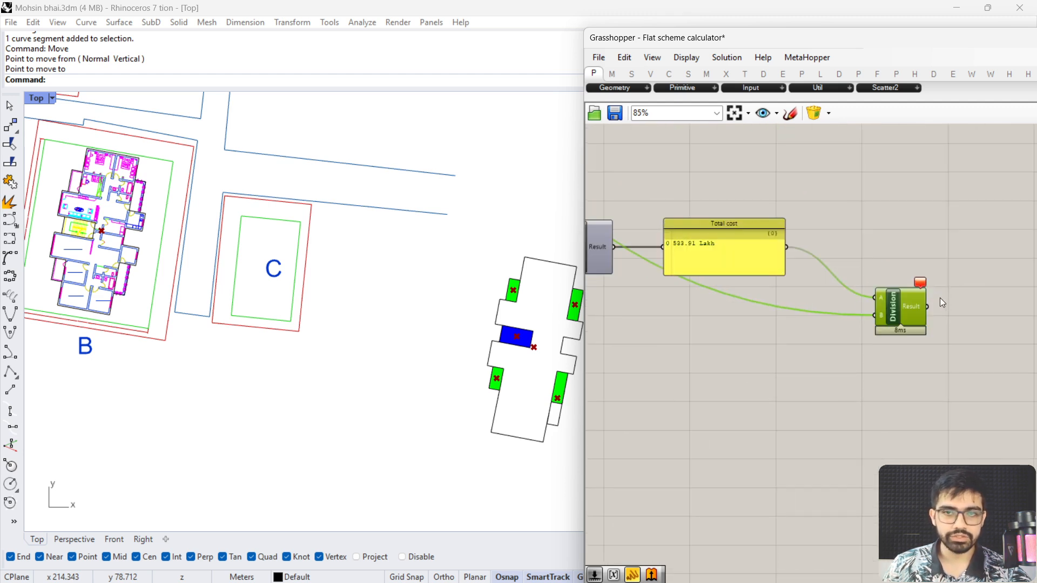
Connect the Rounded output of the Round To Decimal Place component to input A of the new Division
scroll(938, 297, up, 4)
scroll(743, 305, down, 3)
right_drag(616, 299, 746, 301)
scroll(662, 252, up, 4)
right_drag(640, 281, 795, 296)
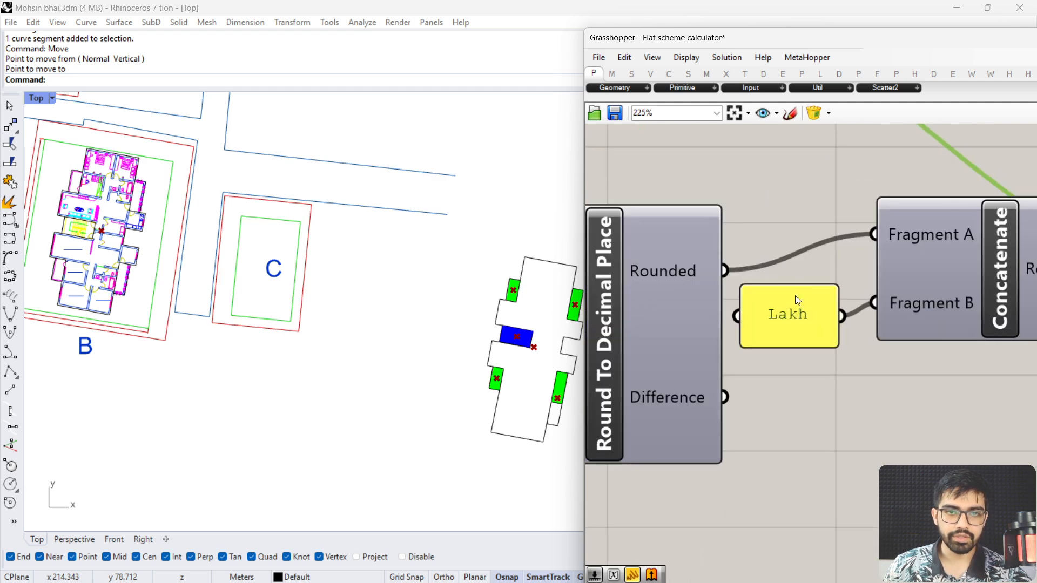
right_drag(693, 316, 873, 311)
scroll(812, 341, down, 3)
right_drag(828, 341, 785, 309)
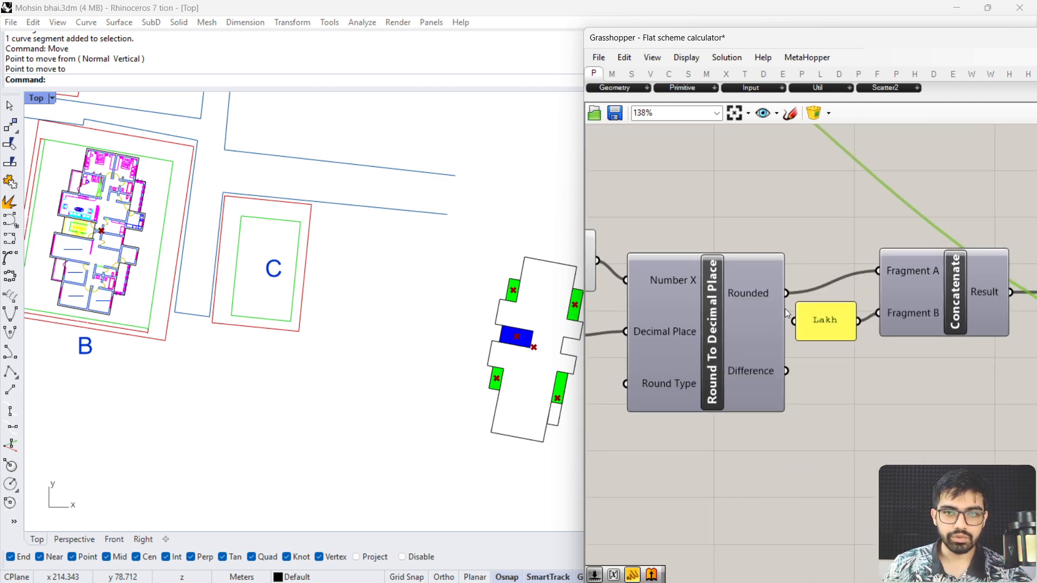
scroll(757, 283, down, 6)
drag(783, 294, 899, 296)
scroll(875, 297, up, 3)
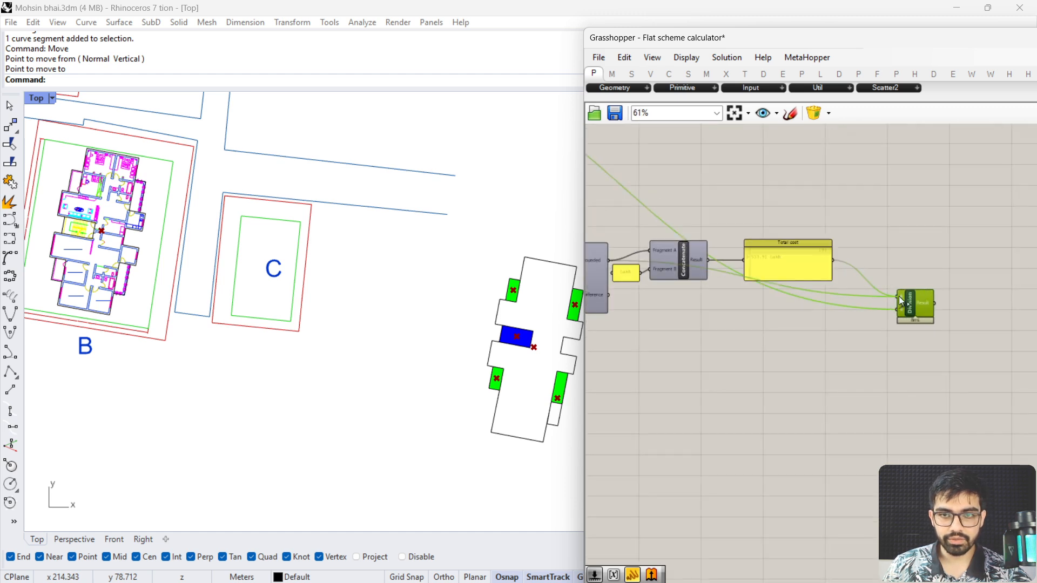
Add a panel after the new Division component and connect the Division's Result to it
right_drag(950, 332, 836, 329)
scroll(836, 329, up, 3)
double_click(844, 305)
text(//)
key(Return)
drag(844, 304, 891, 295)
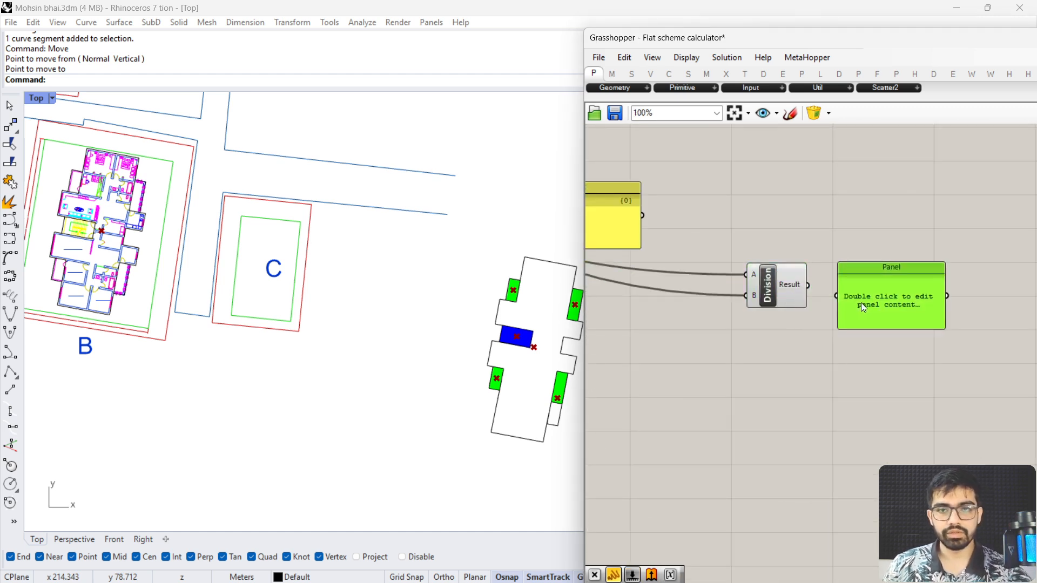
drag(807, 285, 860, 316)
scroll(841, 288, up, 4)
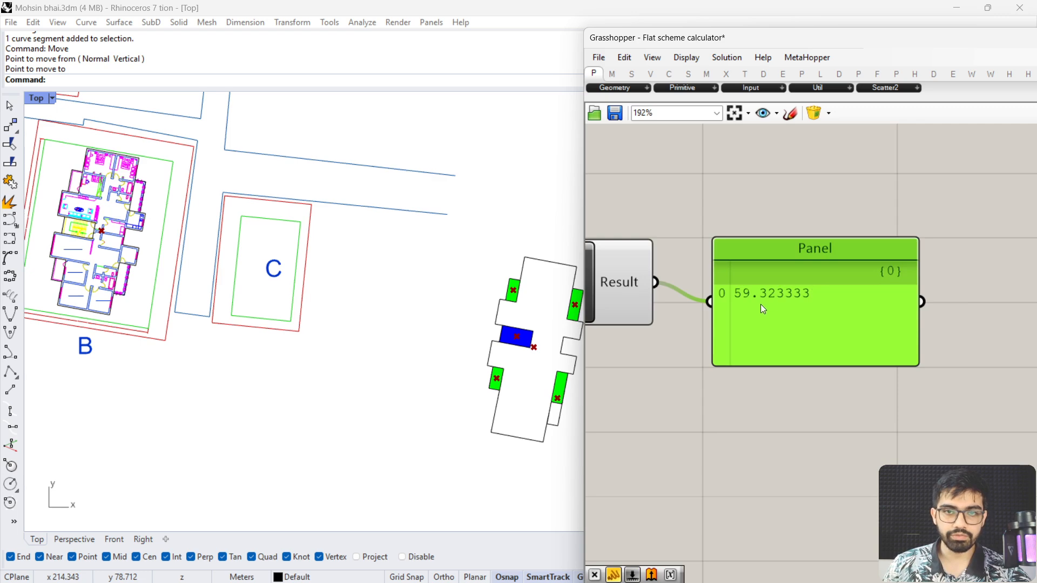
Rename the panel showing the Division result as "Cost per flat"
click(766, 208)
right_click(805, 250)
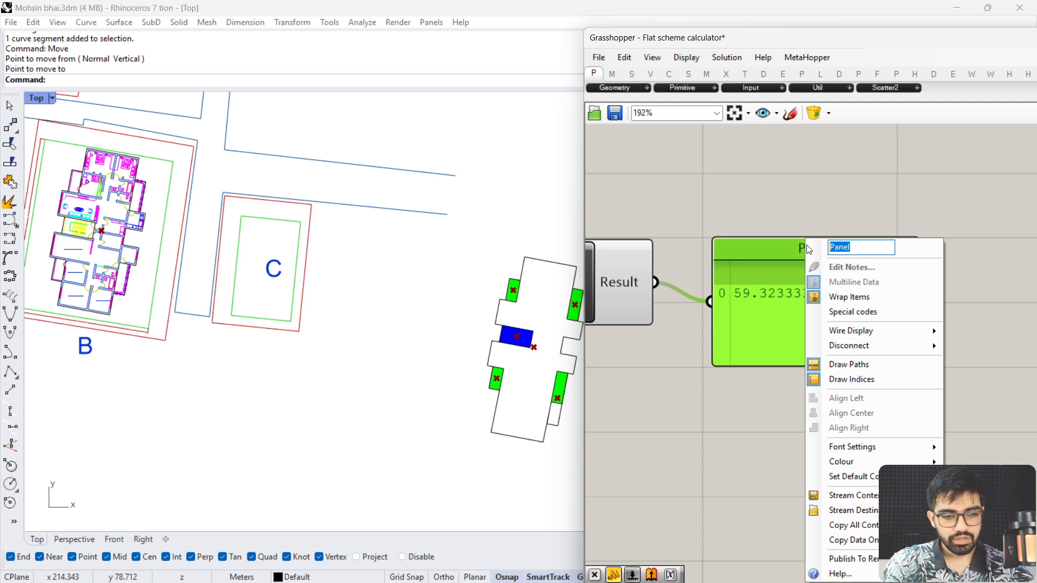
text(Cost per flat)
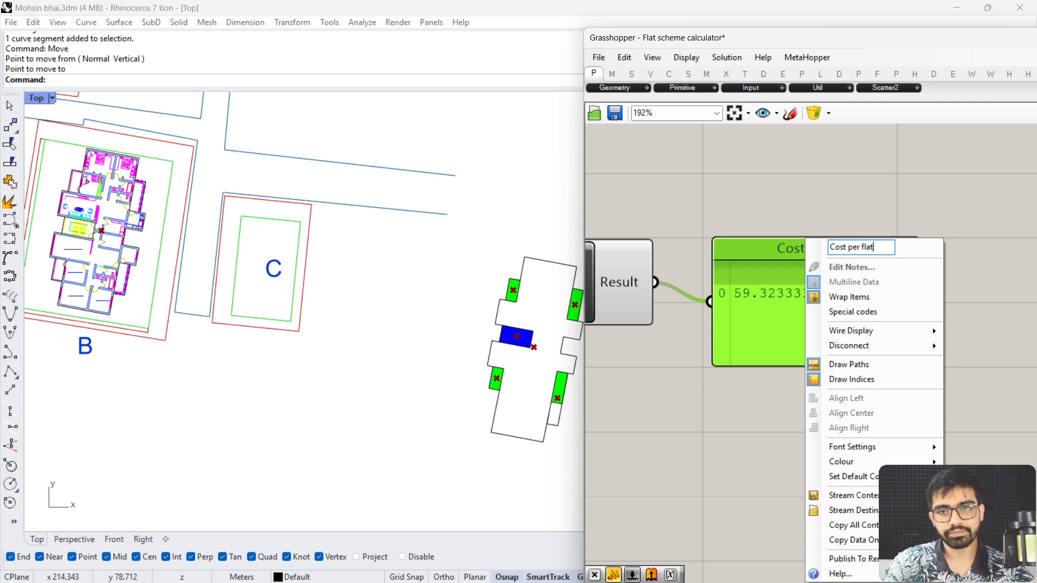
click(802, 175)
Set the Rate of Land slider to 1200
scroll(803, 175, down, 8)
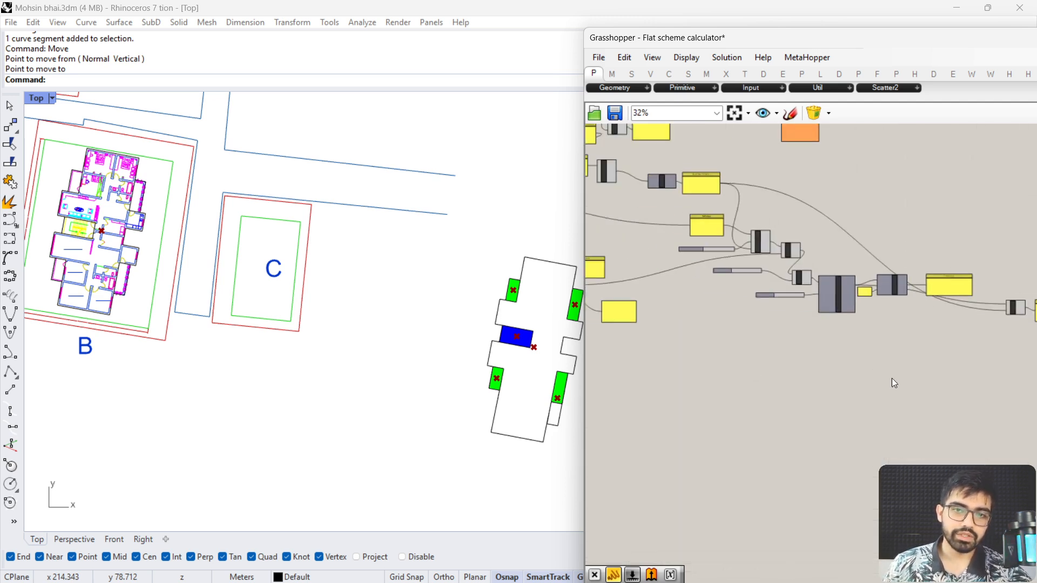
scroll(743, 303, up, 8)
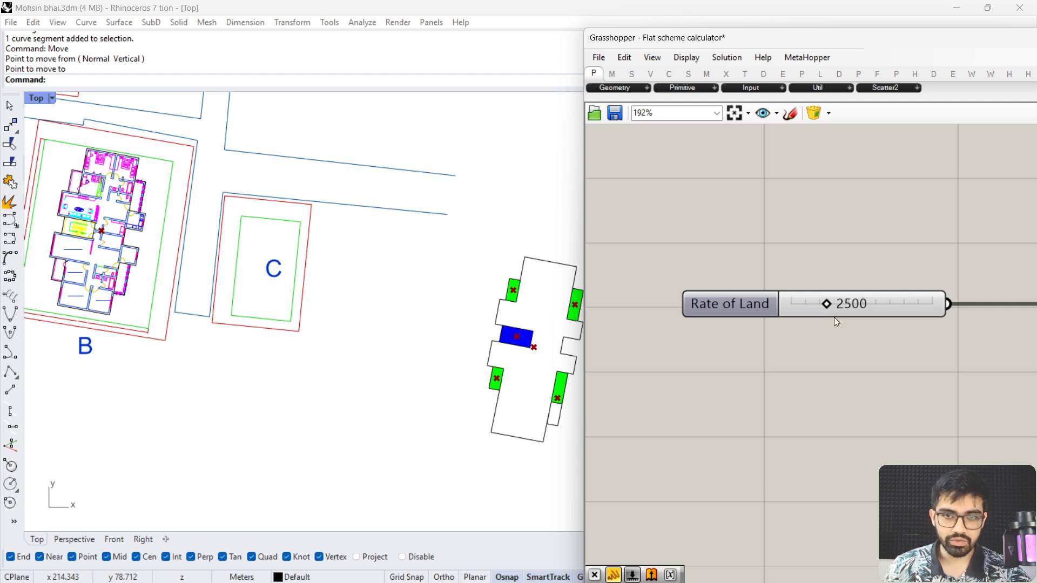
double_click(890, 308)
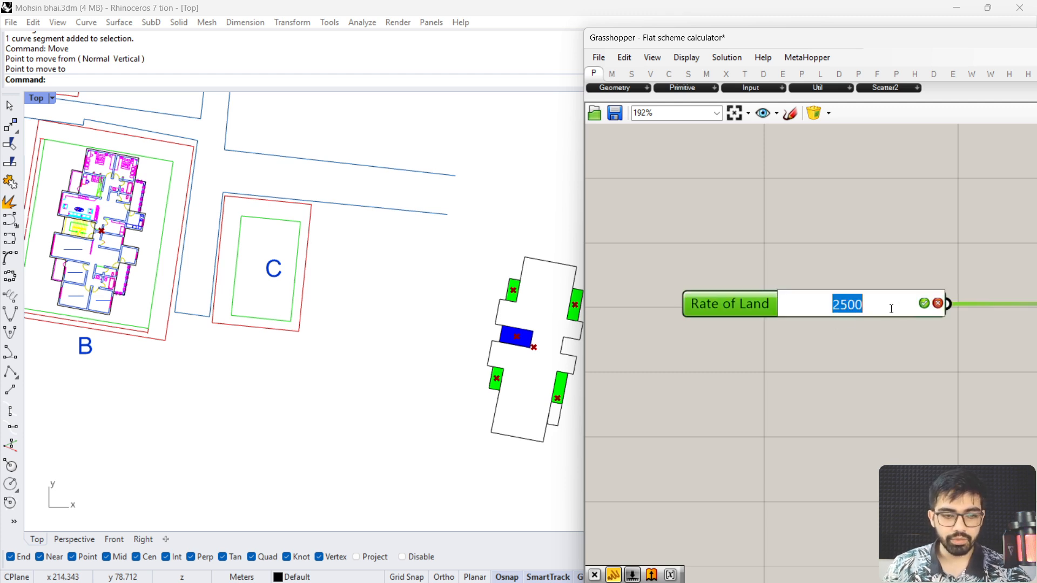
text(1200)
key(Return)
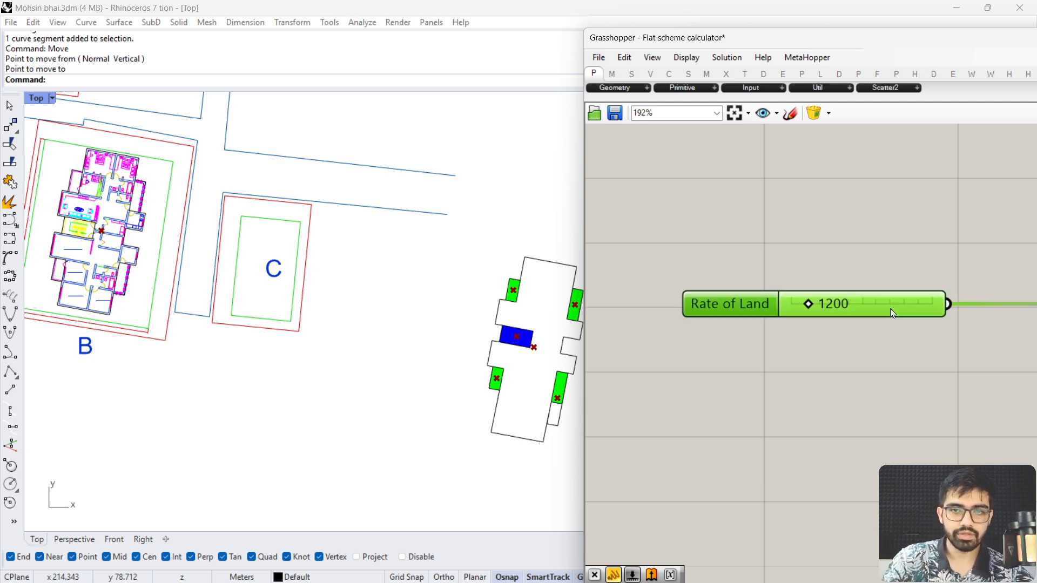
Check the updated value in the Cost per flat panel and its place in the overall definition
scroll(715, 263, down, 8)
right_drag(865, 351, 682, 390)
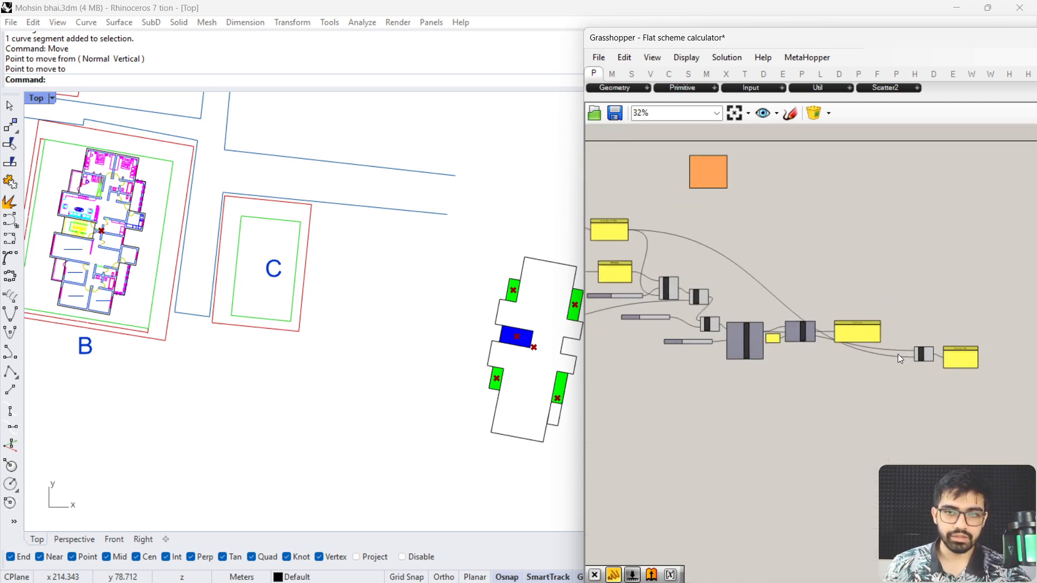
scroll(972, 364, up, 5)
scroll(960, 375, up, 4)
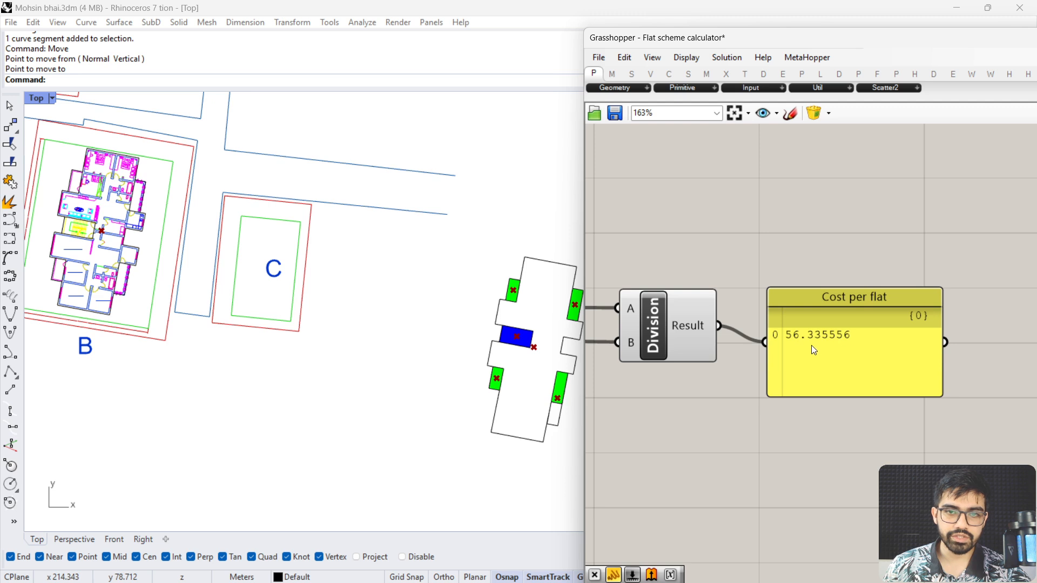
scroll(794, 351, up, 3)
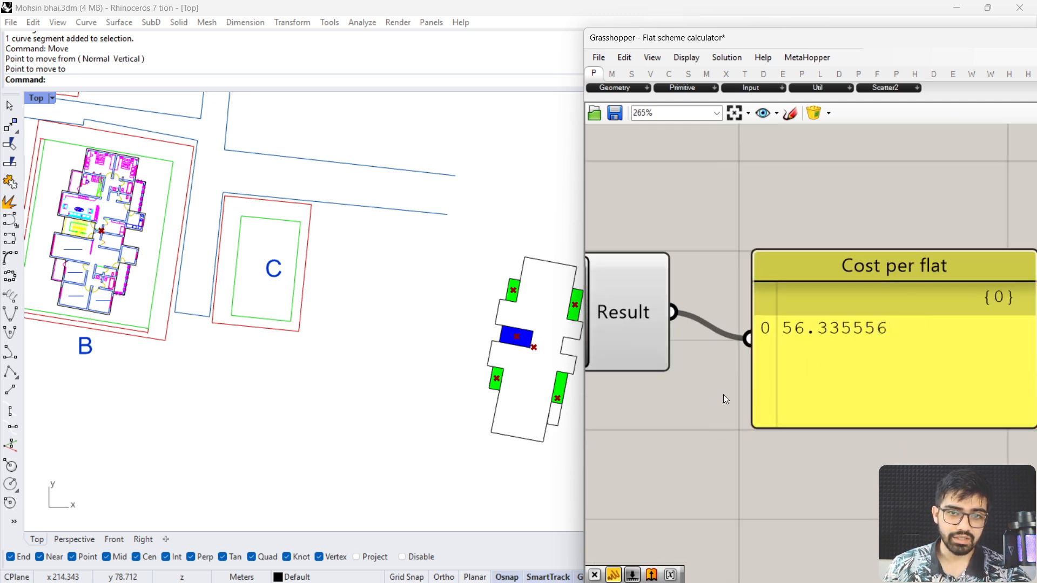
scroll(831, 383, down, 10)
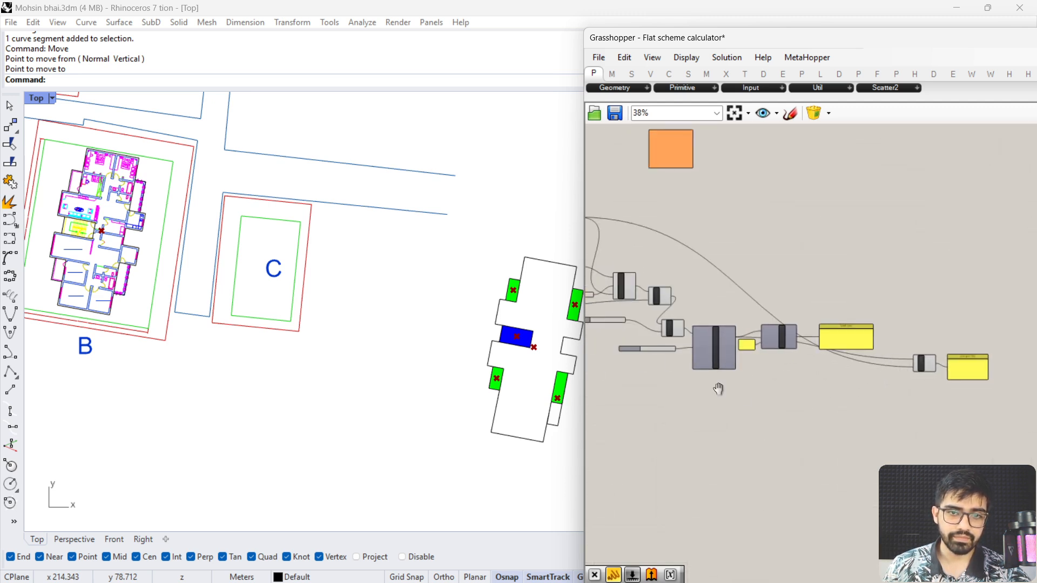
scroll(835, 381, up, 10)
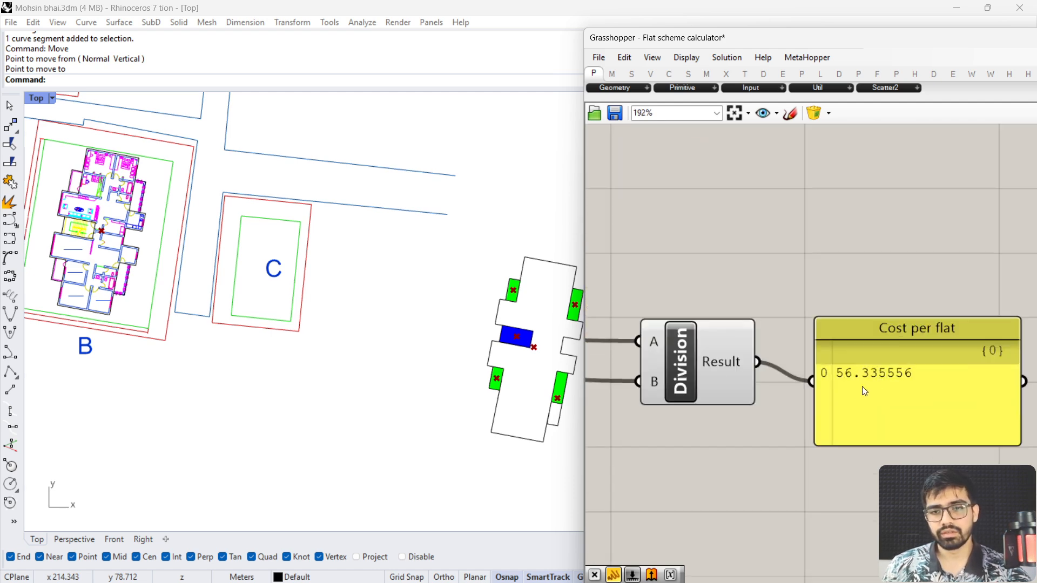
Move the Cost per flat panel closer to the Division so it lines up with the Result output
scroll(846, 393, down, 4)
right_drag(690, 400, 721, 400)
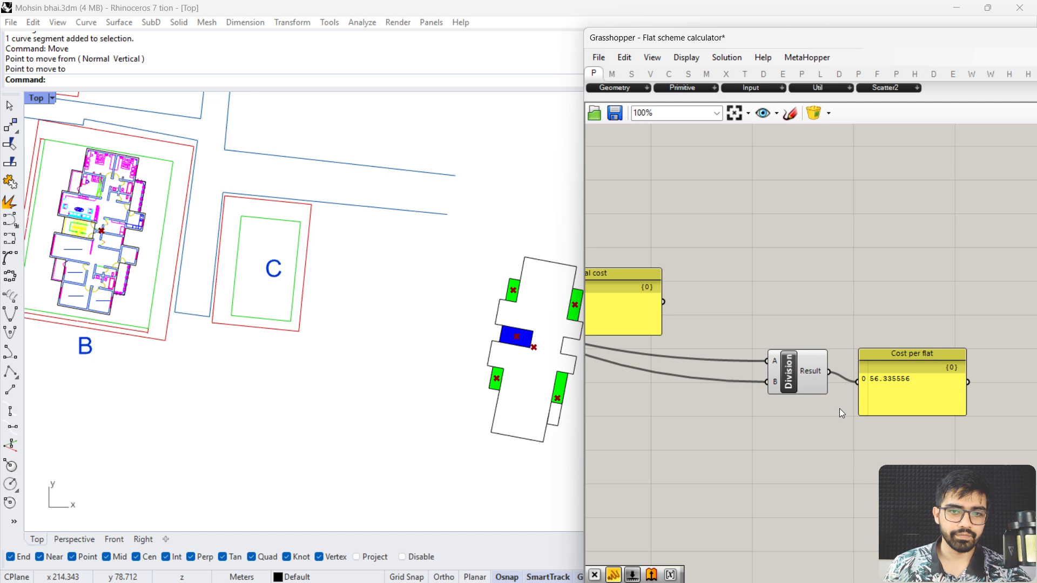
drag(917, 393, 906, 383)
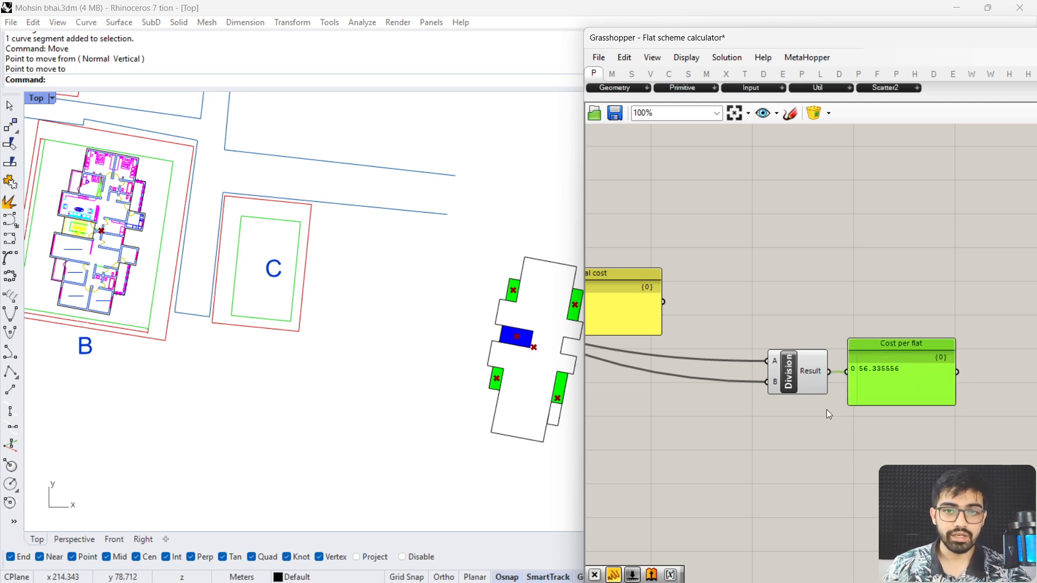
Add a Multiplication component below the Cost per flat panel and connect the Division's Result to its input A
right_drag(826, 409, 744, 409)
double_click(893, 435)
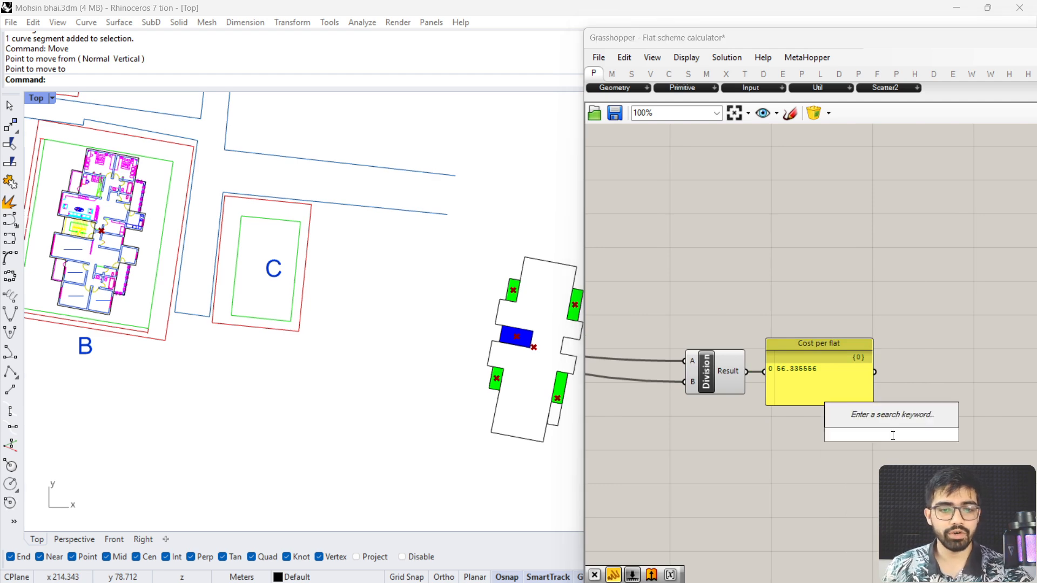
text(multiplication)
key(Return)
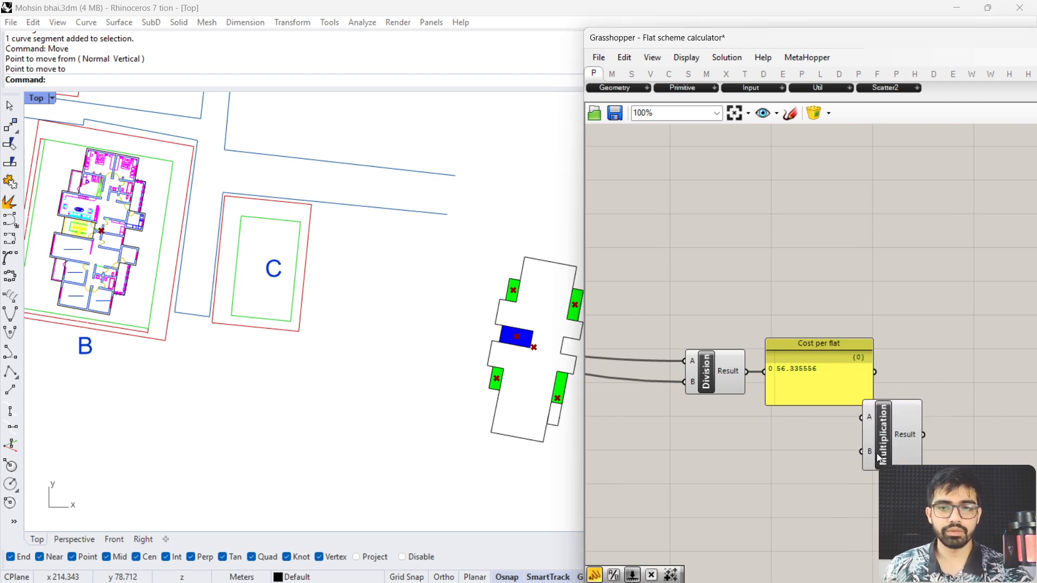
drag(747, 370, 856, 434)
Add a number slider with the value 1.2 and connect it to input B of the new Multiplication
right_drag(805, 481, 715, 403)
scroll(714, 403, up, 1)
double_click(715, 403)
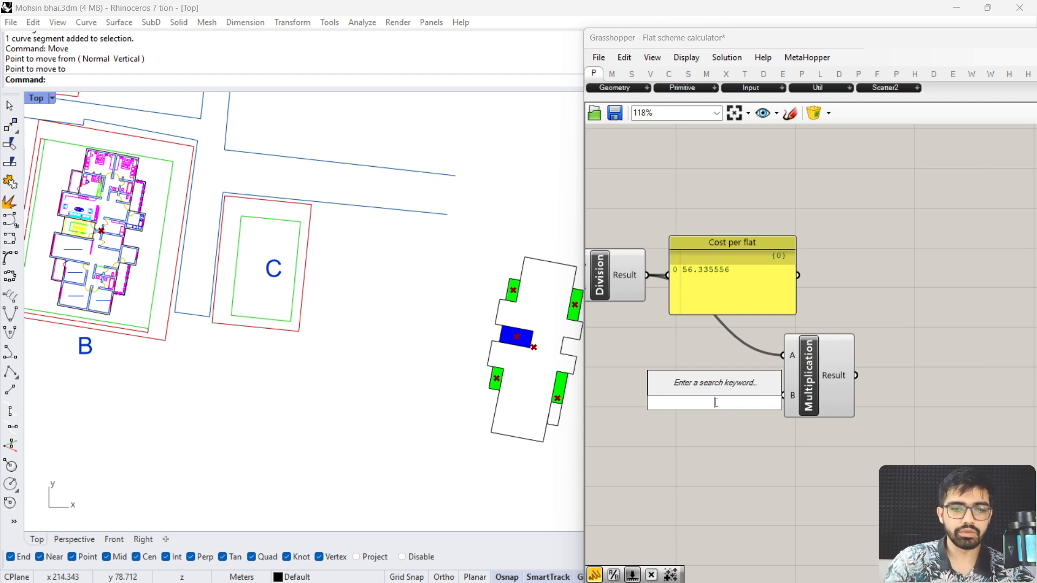
text(1.2)
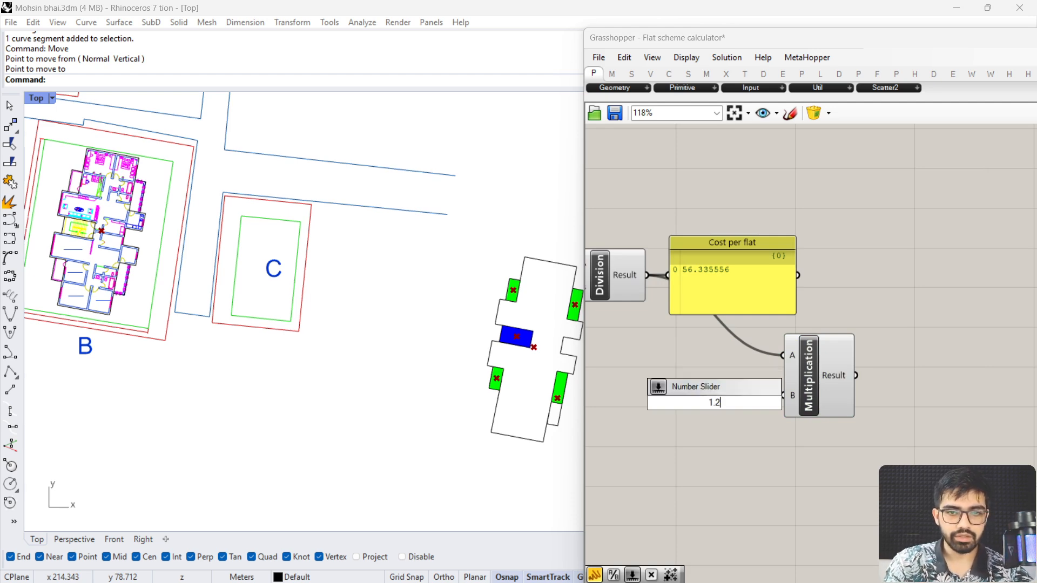
key(Return)
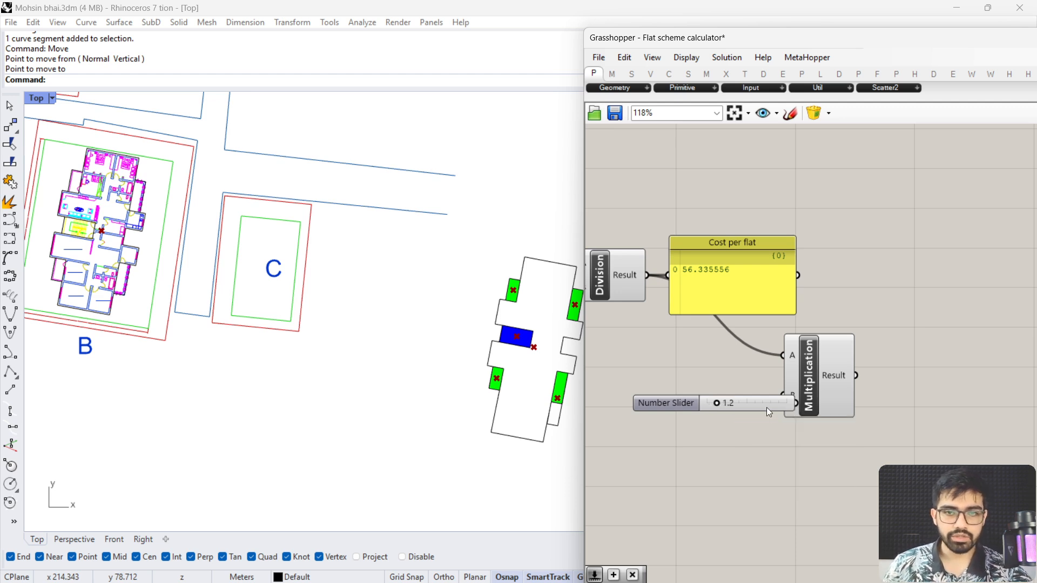
drag(767, 407, 744, 415)
double_click(915, 394)
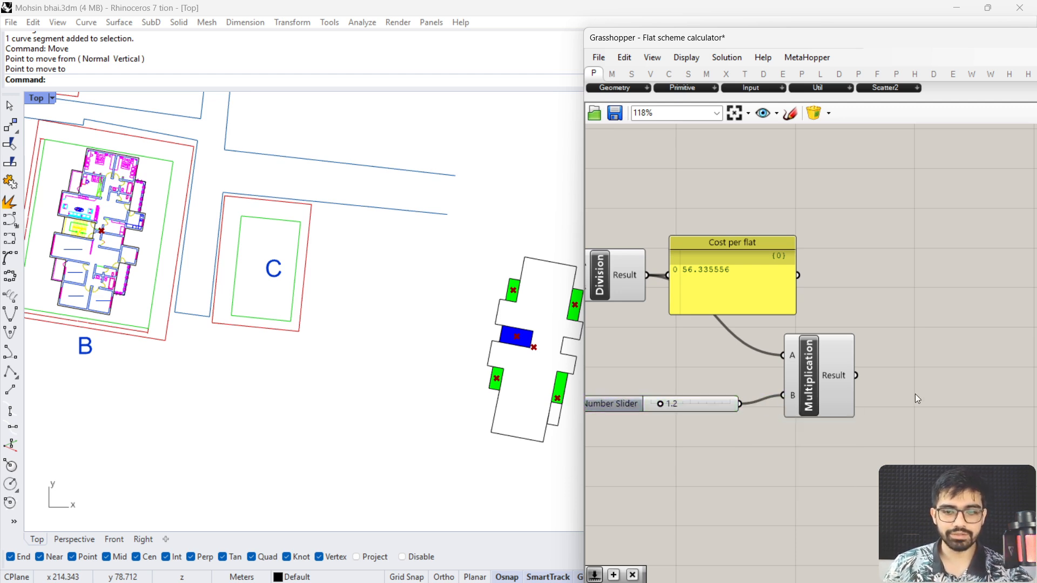
text(pa)
key(Return)
drag(873, 377, 942, 365)
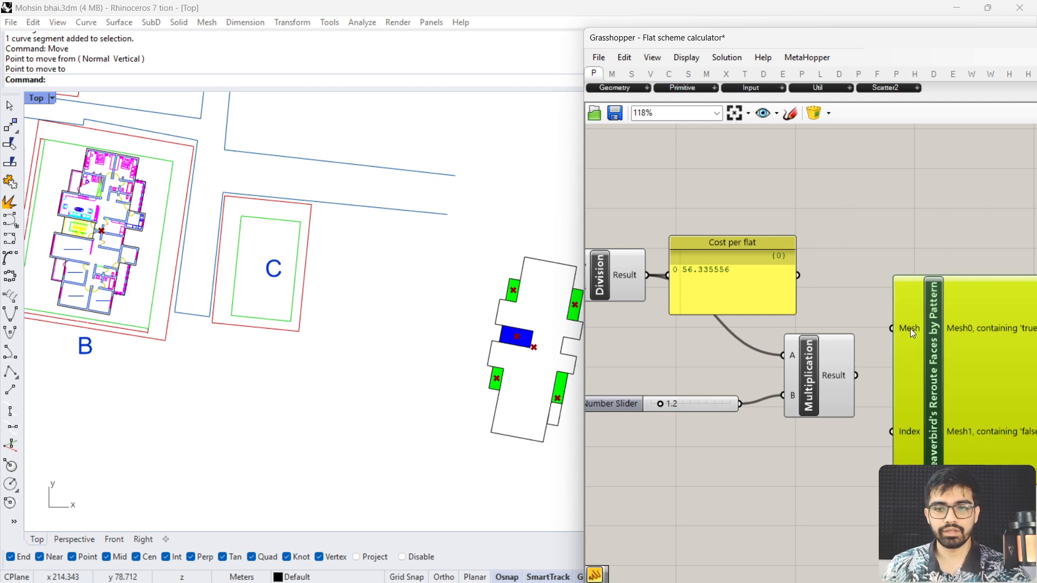
key(Delete)
Add a panel after the new Multiplication component and connect the Multiplication's Result to it
double_click(920, 386)
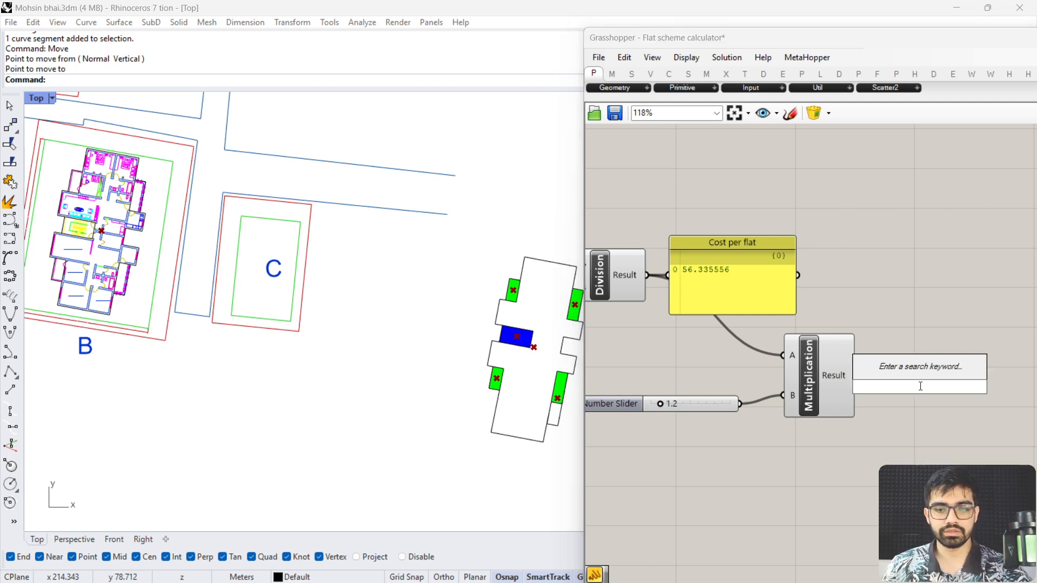
text(pan)
key(Return)
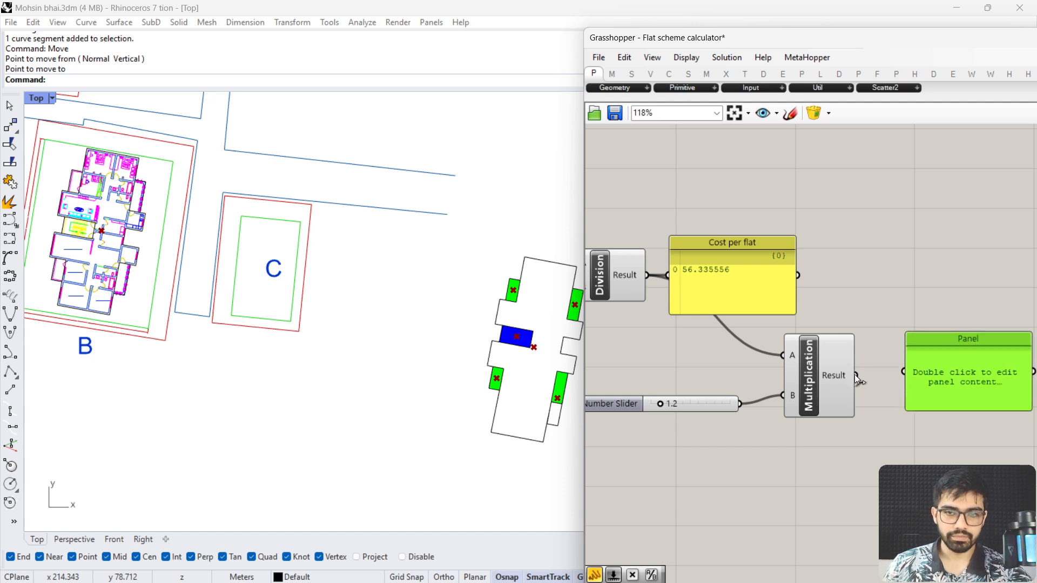
drag(856, 376, 904, 372)
scroll(862, 372, up, 4)
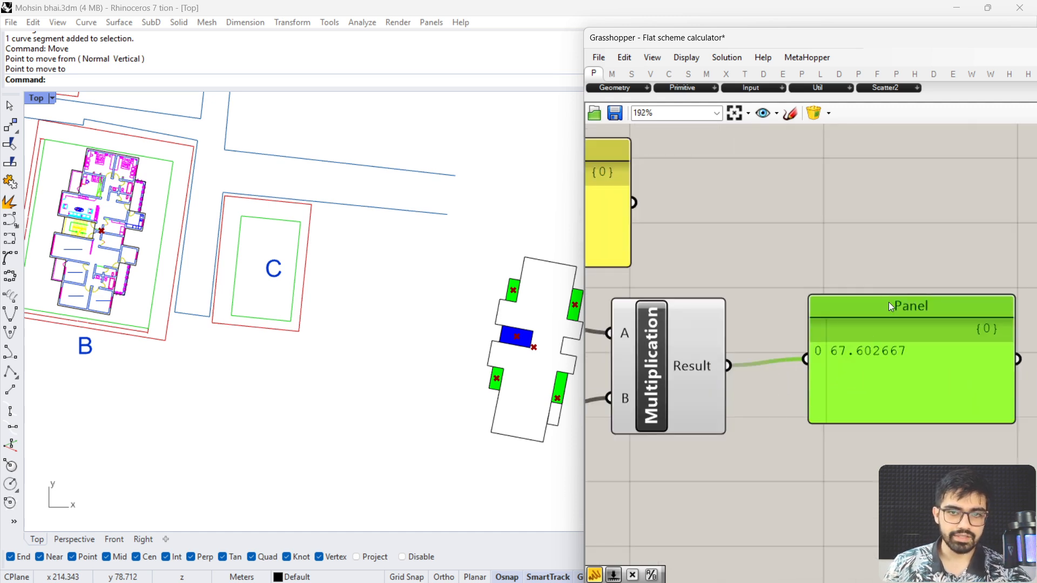
Rename the panel showing the Multiplication result as "Flat sale value"
right_click(890, 306)
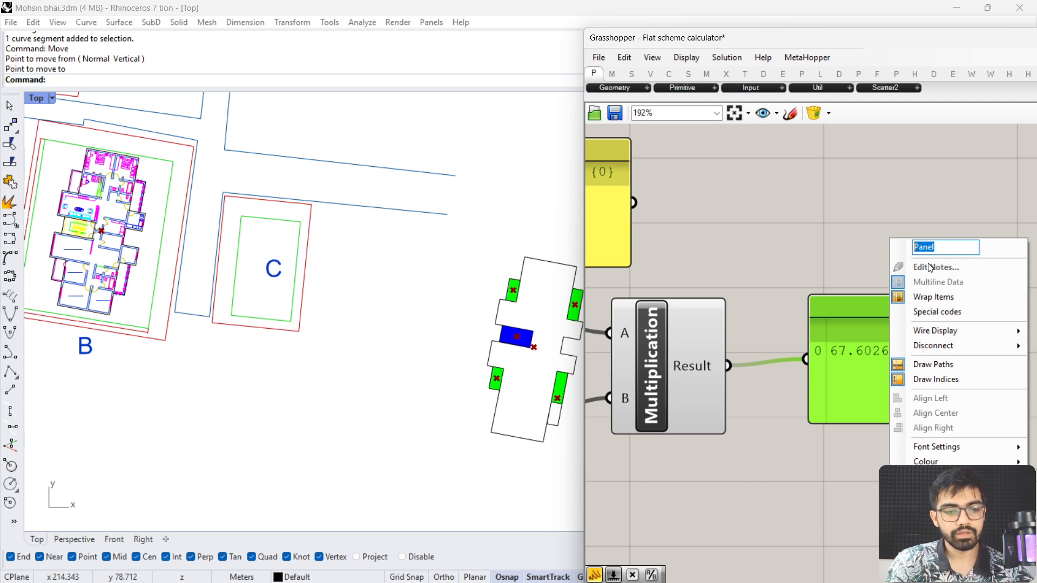
text(S)
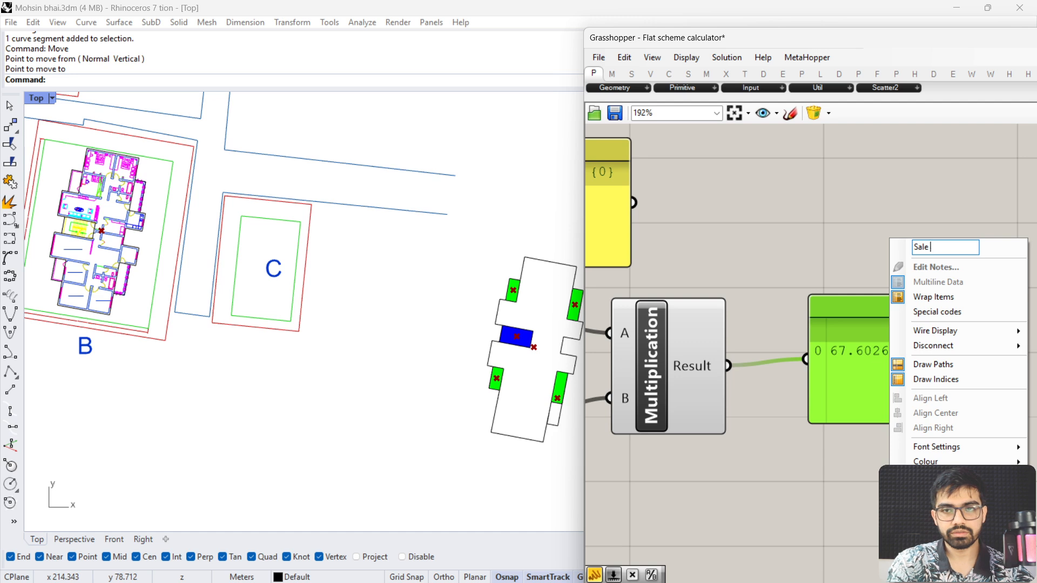
text(al)
key(BackSpace)
key(BackSpace)
key(BackSpace)
text(Flat)
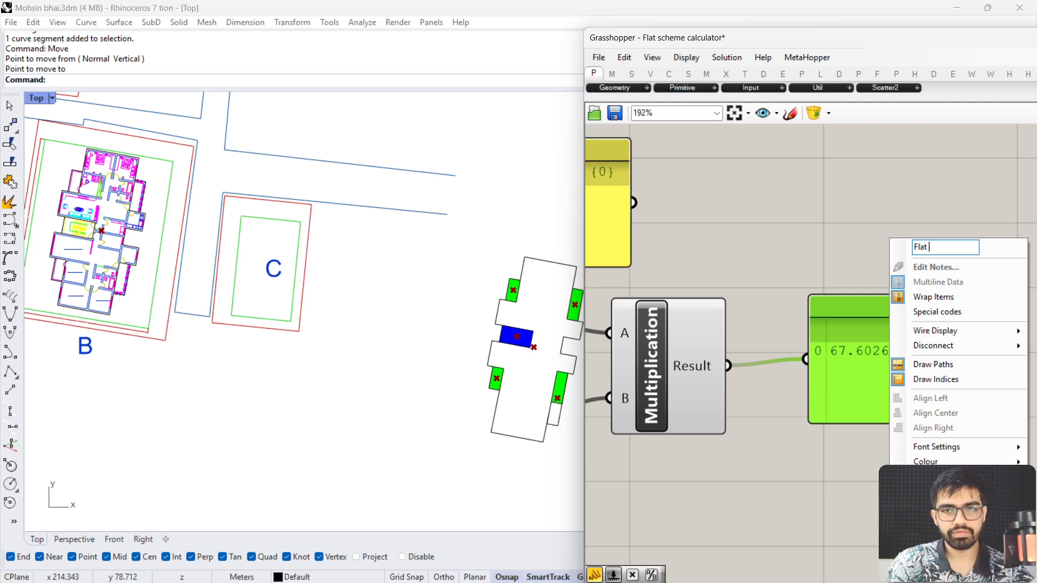
text( sale value)
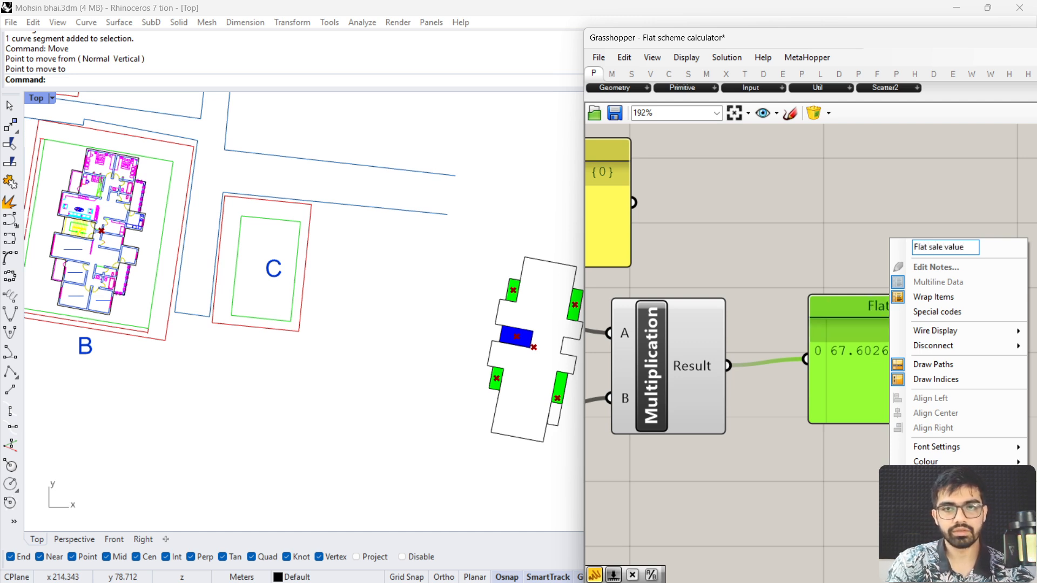
key(Return)
Set the number slider feeding input B of the Flat sale value Multiplication to 1.3
scroll(807, 212, down, 3)
scroll(711, 338, up, 2)
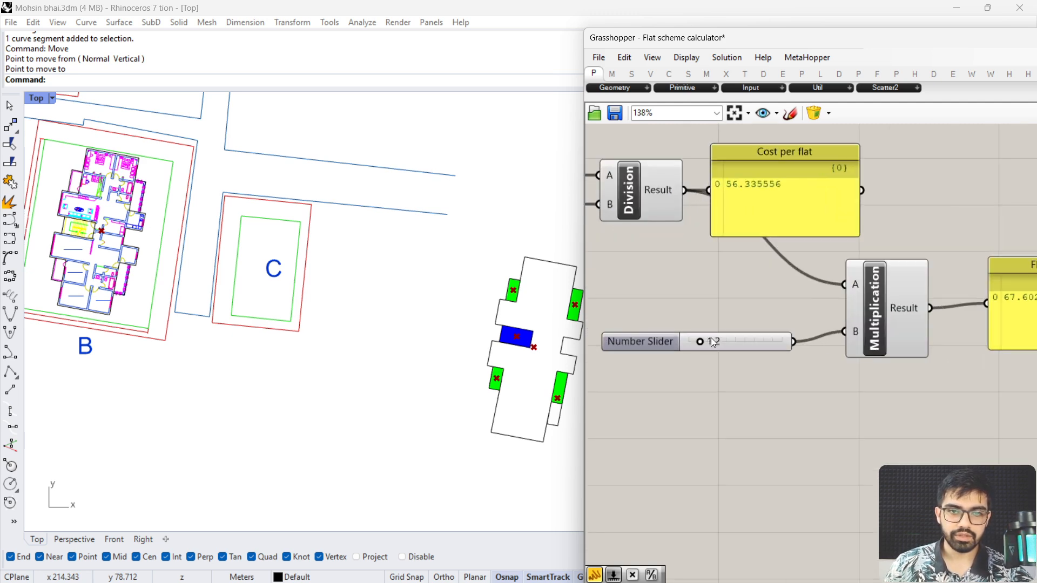
drag(702, 339, 699, 339)
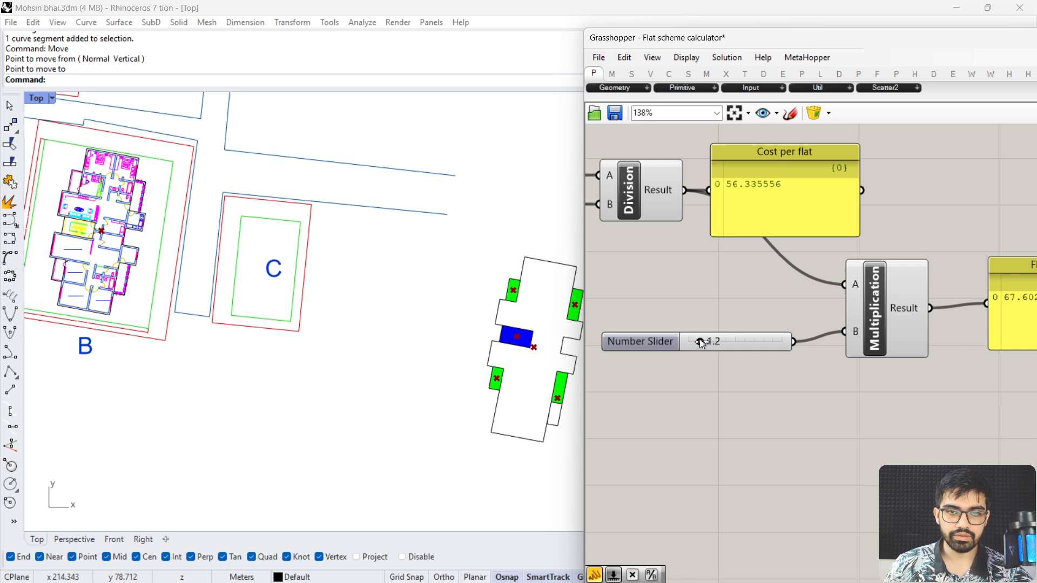
double_click(724, 314)
click(725, 343)
double_click(725, 344)
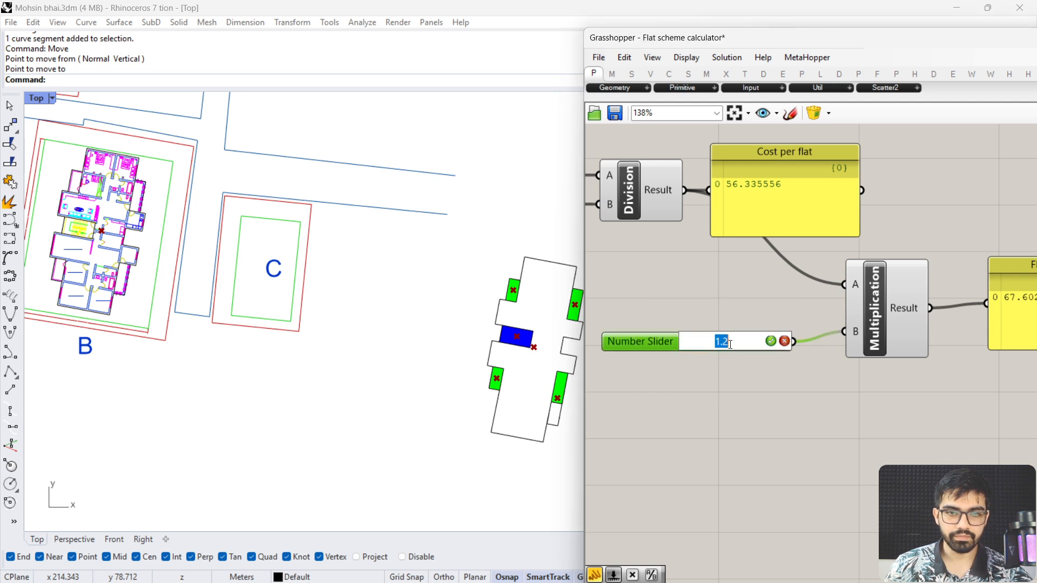
text(1.3)
key(Return)
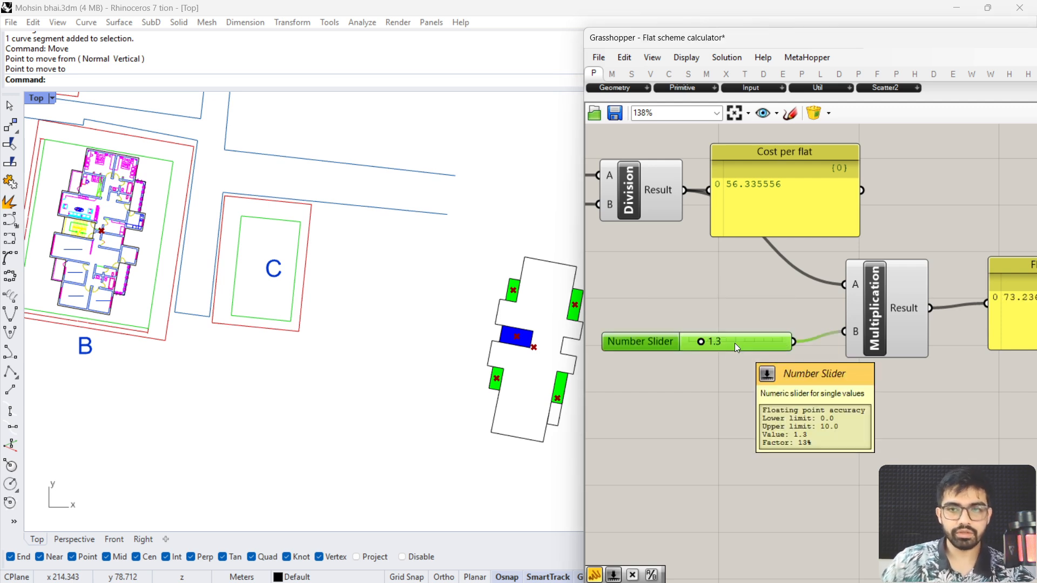
Examine the Flat sale value panel and trace the definition back through the area panels to Number of floors
scroll(887, 403, up, 5)
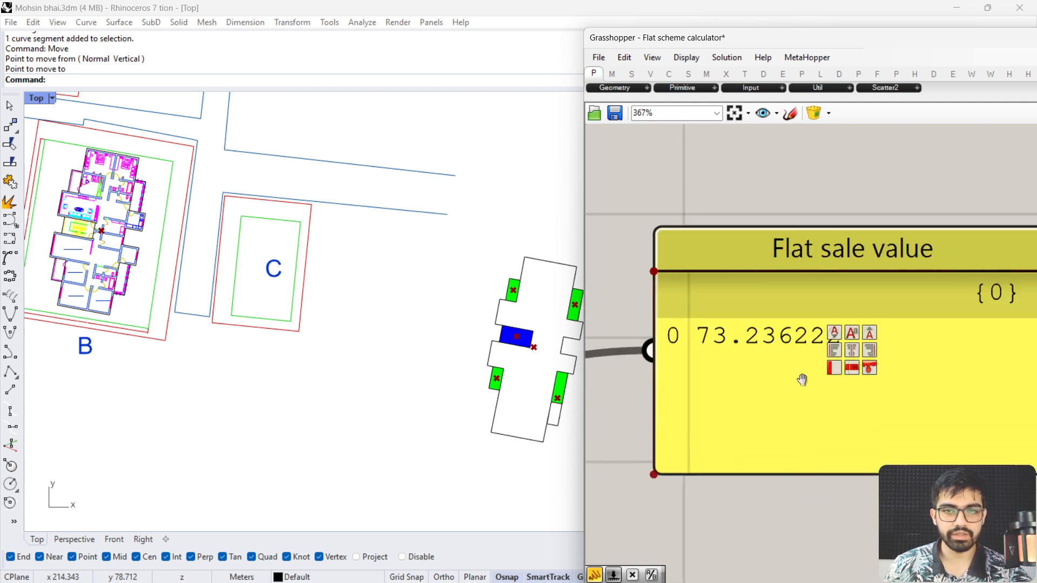
scroll(786, 352, down, 10)
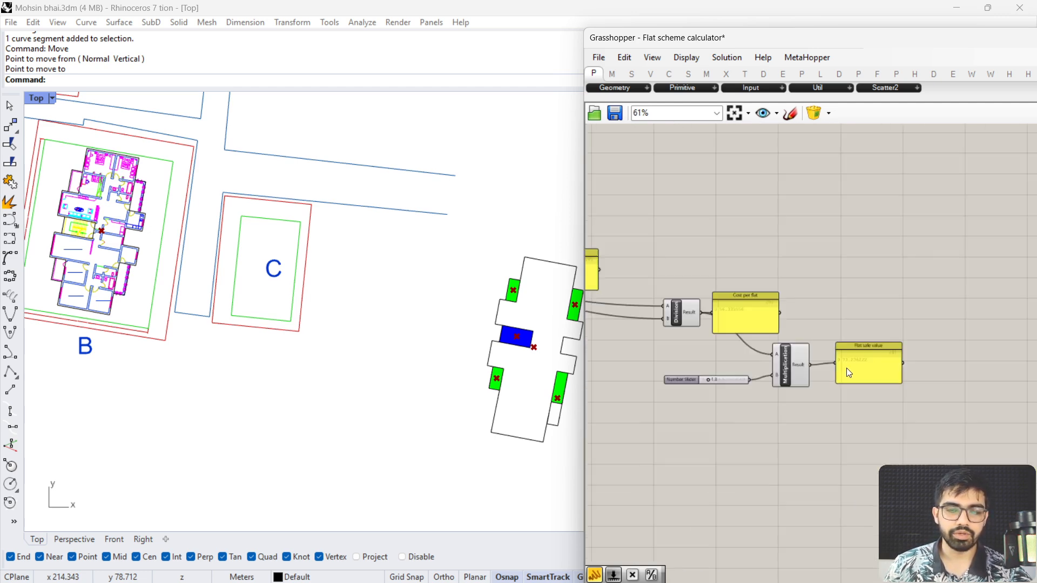
scroll(918, 401, down, 5)
right_drag(670, 346, 958, 363)
scroll(727, 313, up, 3)
right_drag(722, 310, 799, 359)
scroll(733, 371, up, 4)
right_drag(740, 373, 779, 369)
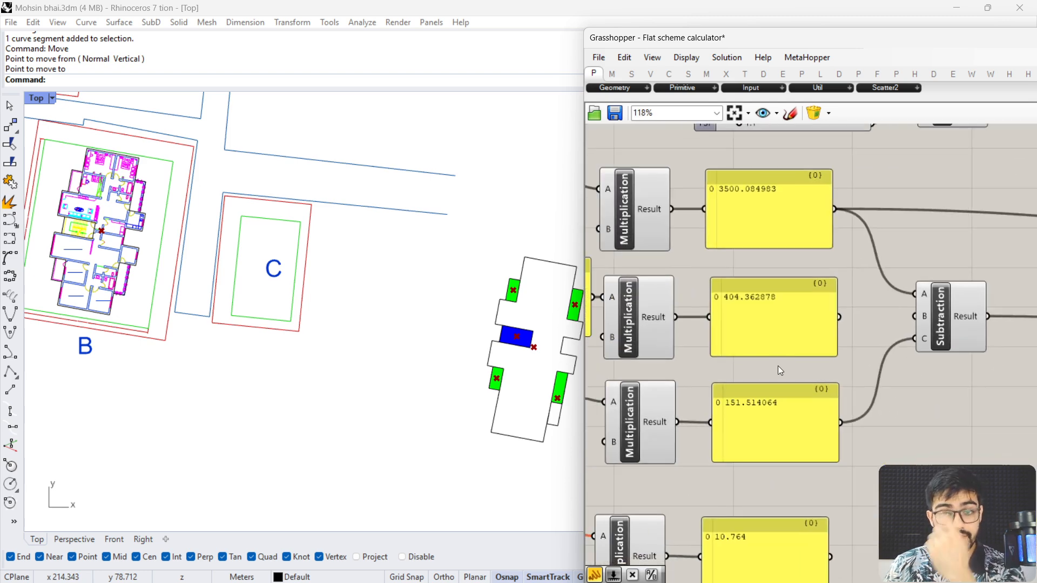
scroll(778, 365, down, 5)
right_drag(607, 387, 704, 351)
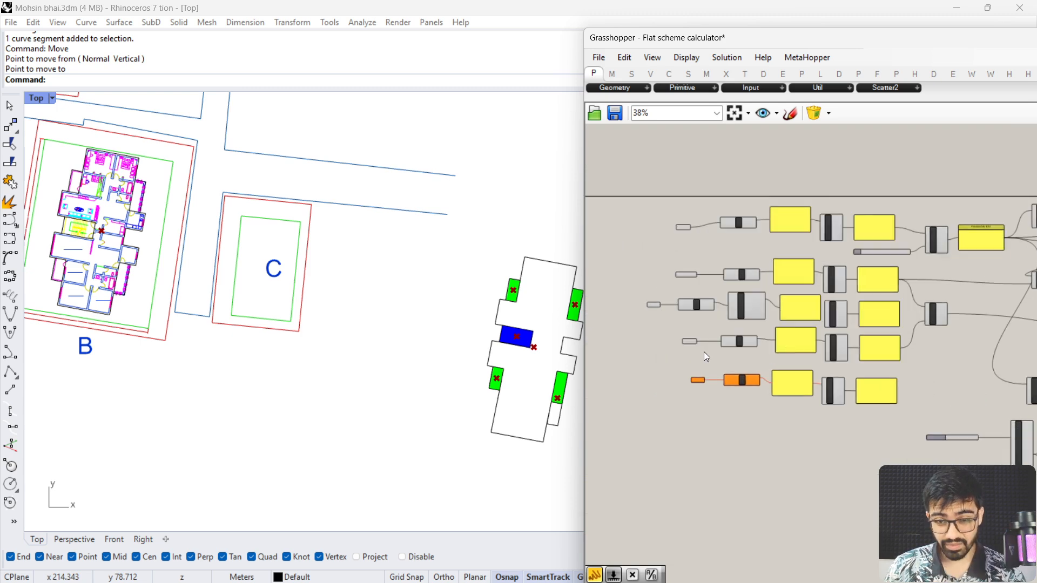
scroll(704, 351, up, 4)
right_drag(783, 366, 709, 436)
scroll(734, 384, down, 3)
right_drag(818, 370, 716, 417)
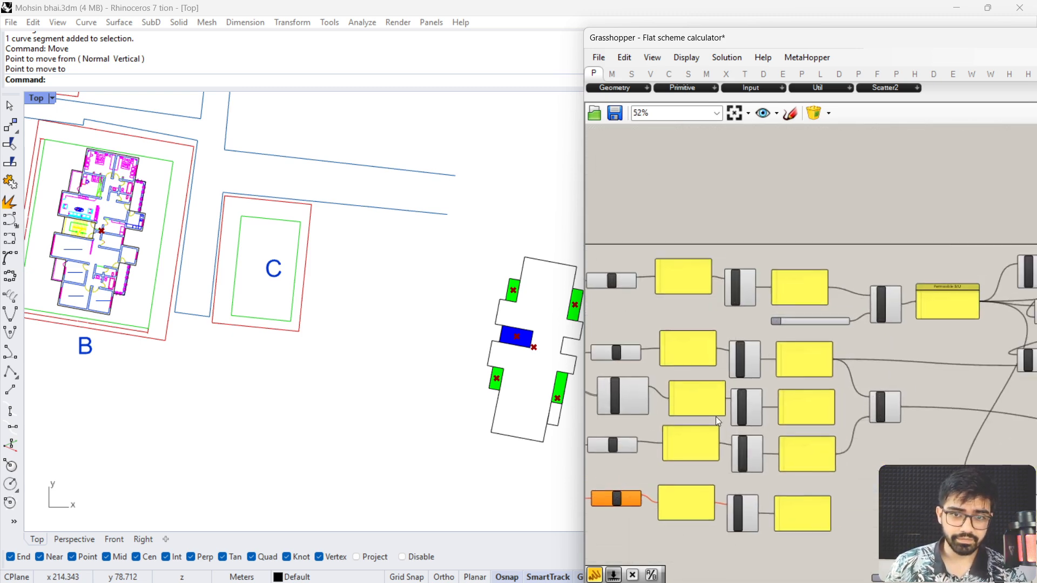
scroll(715, 416, up, 3)
right_drag(943, 397, 756, 398)
scroll(796, 323, up, 2)
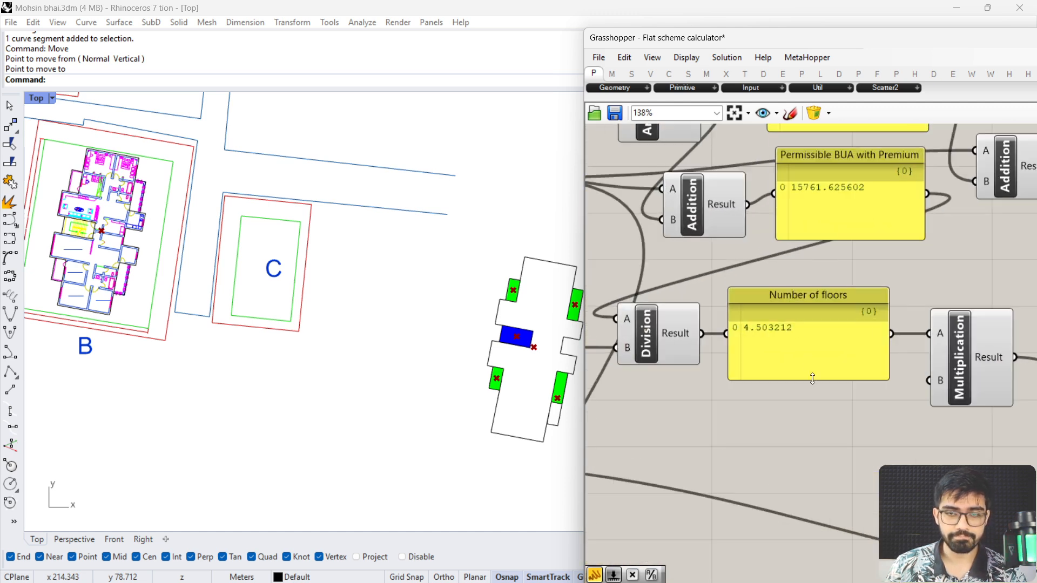
scroll(813, 378, down, 2)
right_drag(813, 379, 883, 380)
In the Rhino Top view, move the lower edge segment of the flat plan outline inward to shorten the plan
right_drag(443, 287, 292, 276)
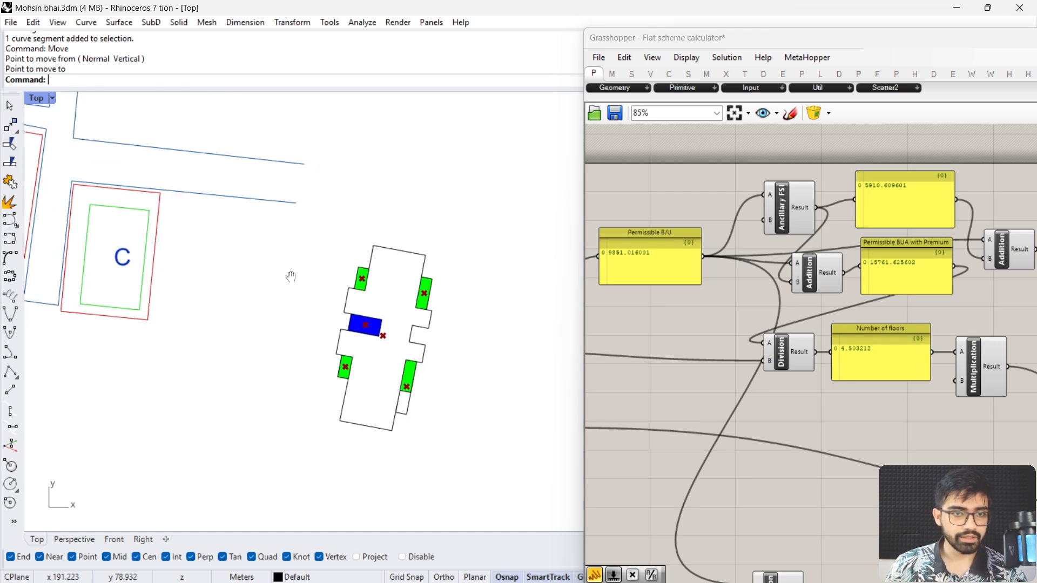
scroll(431, 299, up, 6)
scroll(262, 195, down, 2)
drag(196, 180, 427, 522)
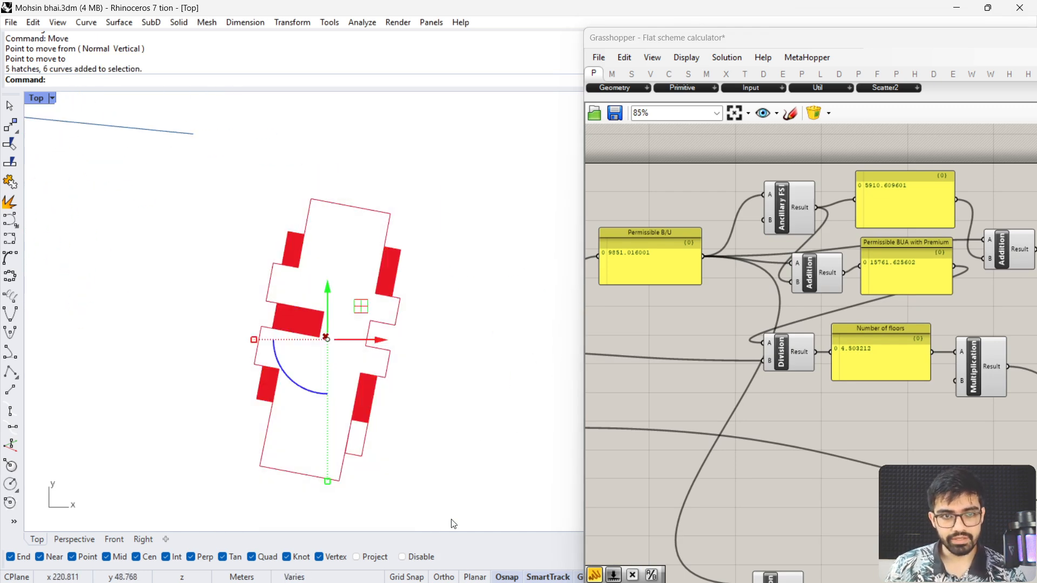
click(398, 433)
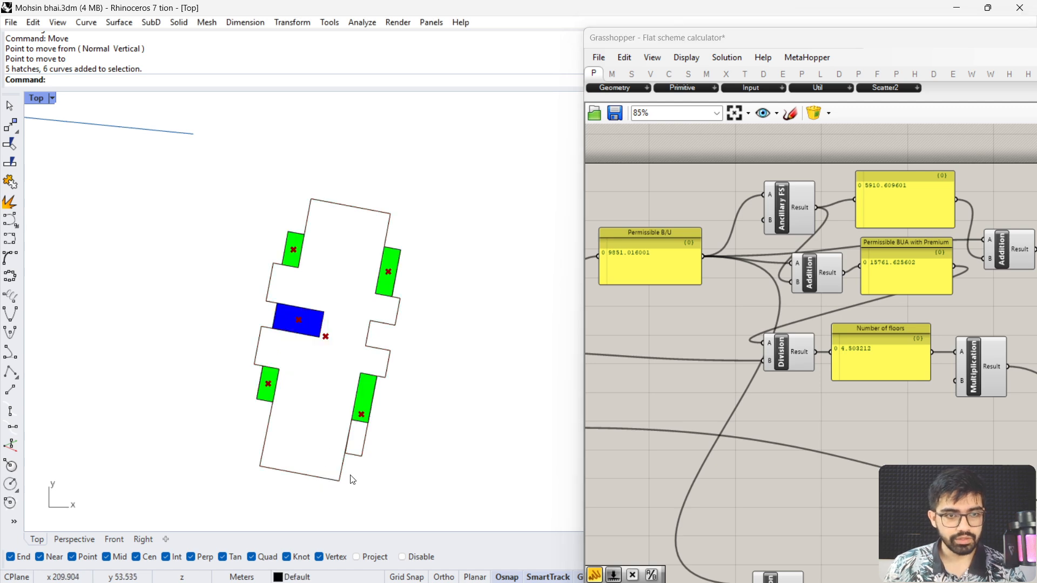
ctrl+shift+click(311, 476)
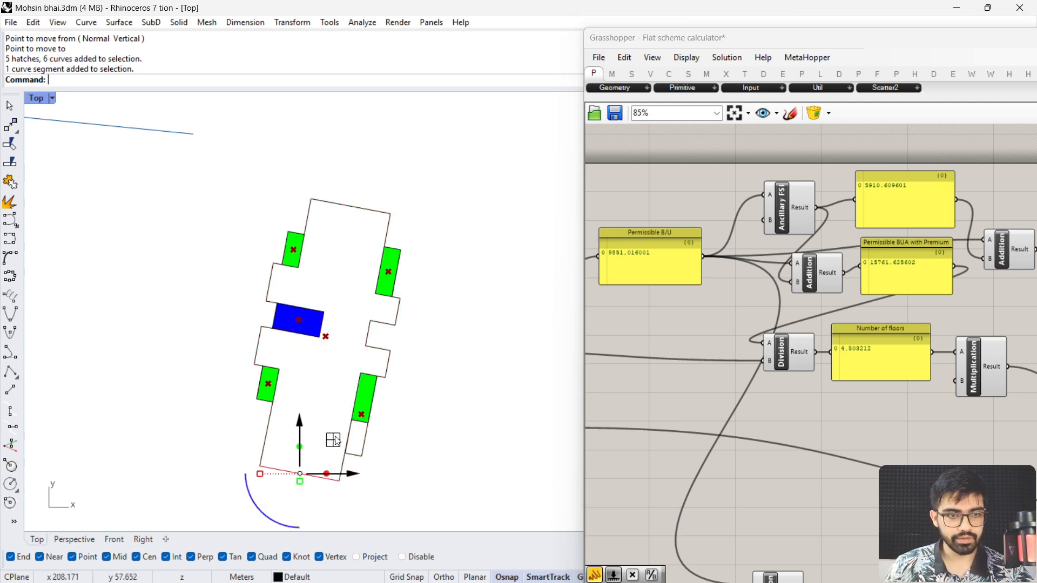
drag(333, 435, 341, 425)
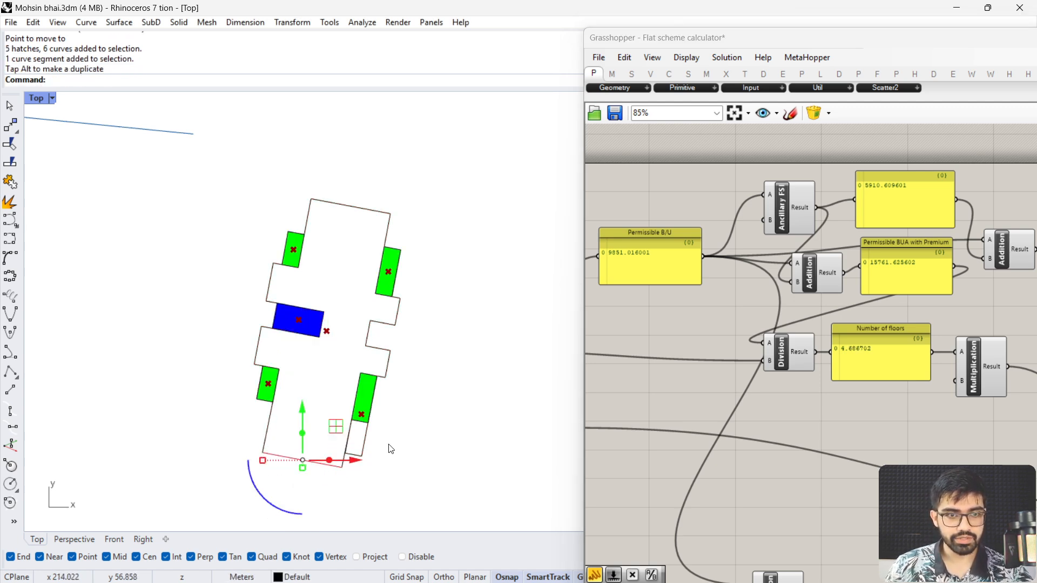
Check the Number of flats and Flat area panels and move the plan outline's upper edge segment slightly inward
scroll(661, 419, down, 3)
right_drag(772, 422, 720, 389)
scroll(913, 405, up, 3)
right_drag(921, 414, 837, 403)
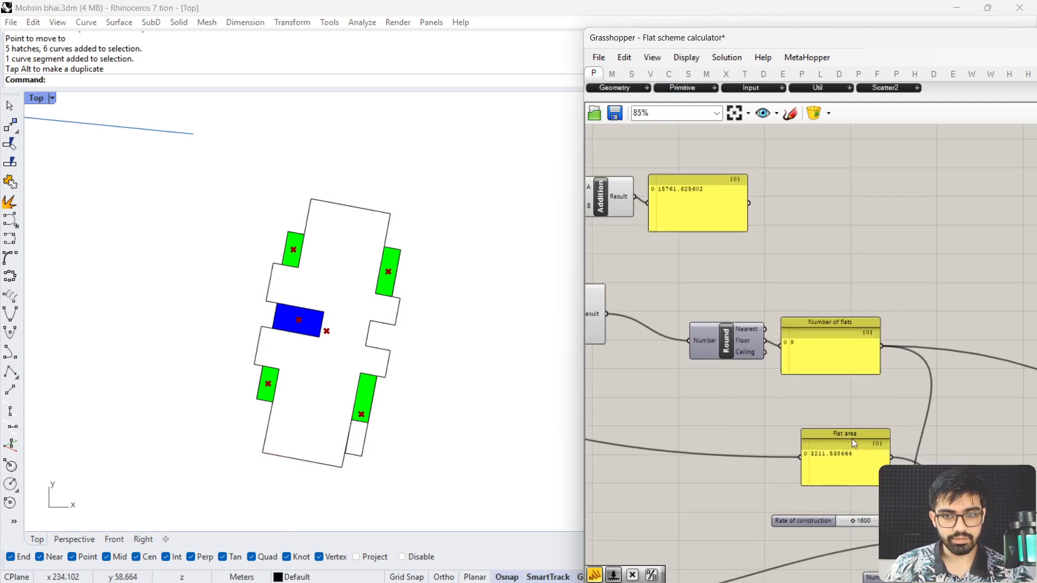
scroll(851, 440, up, 2)
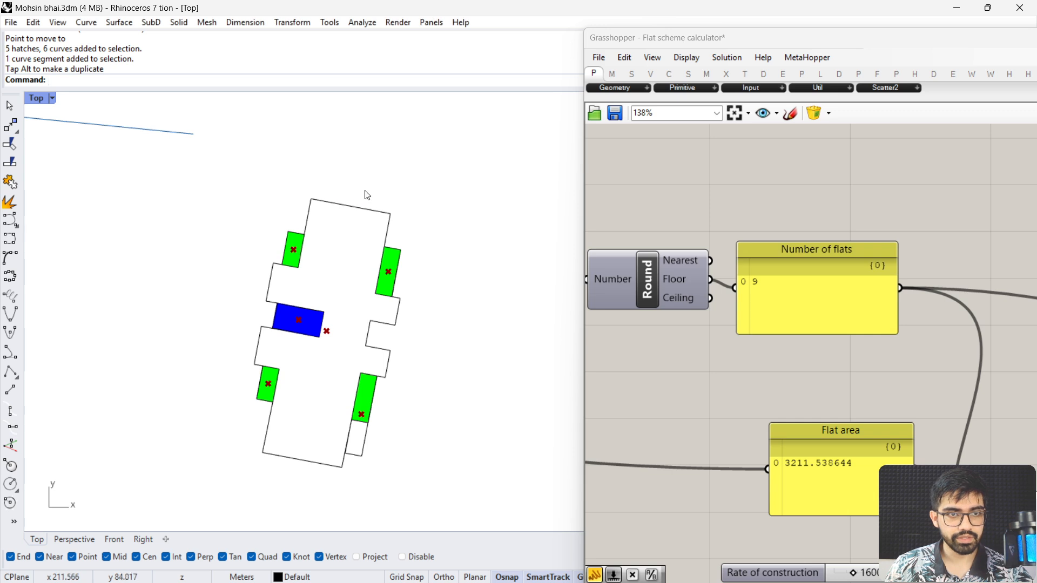
ctrl+shift+click(354, 206)
drag(351, 207, 349, 221)
click(455, 214)
Follow the updated flat area through the cost calculation and examine the Cost per flat and Flat sale value panels
scroll(779, 367, down, 3)
right_drag(758, 385, 586, 287)
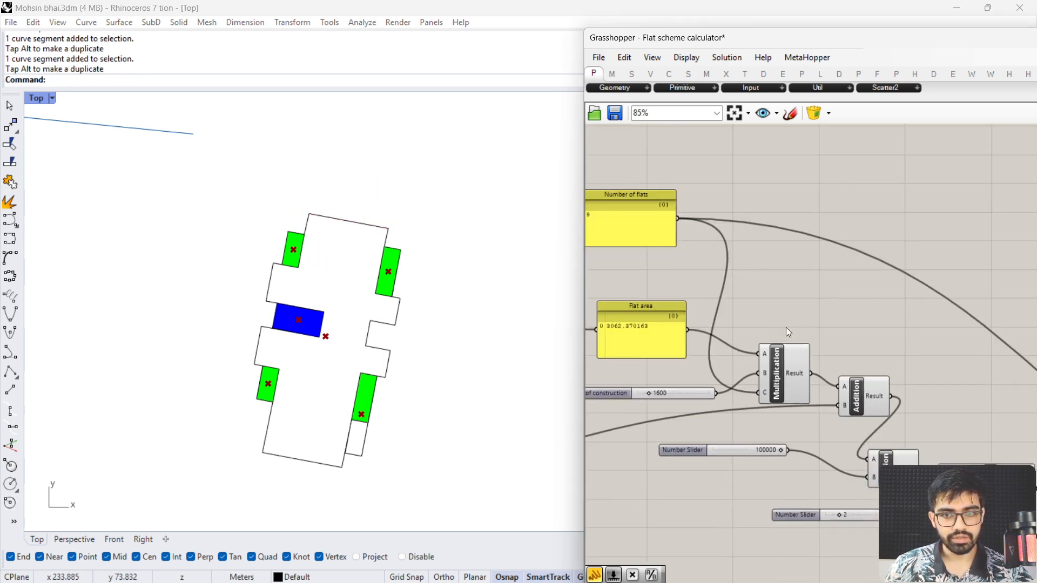
right_drag(859, 335, 604, 270)
right_drag(823, 318, 700, 266)
scroll(834, 355, up, 2)
right_drag(924, 409, 722, 345)
scroll(785, 364, down, 4)
scroll(866, 367, up, 4)
right_drag(887, 422, 753, 385)
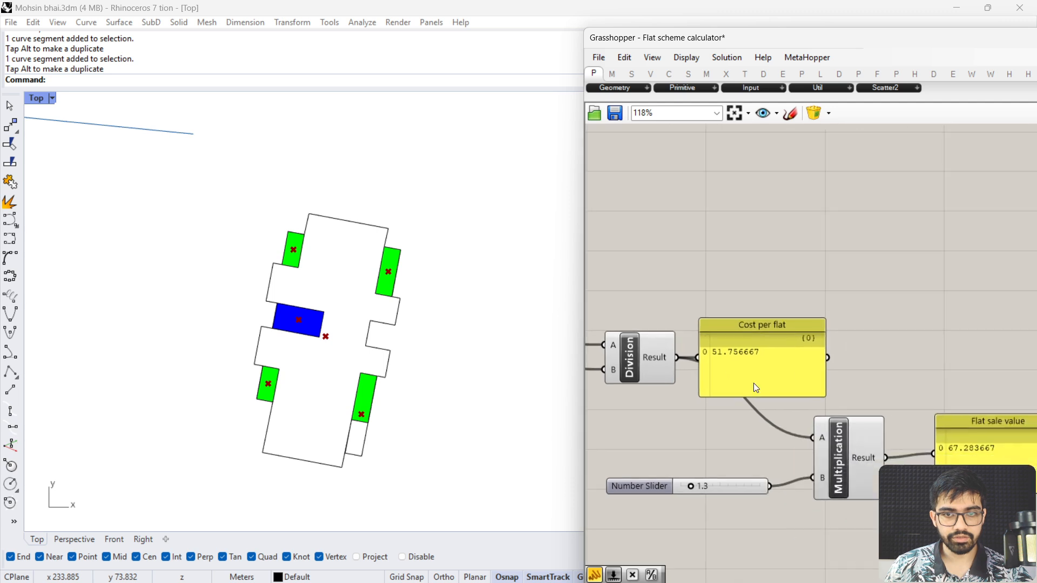
right_drag(952, 439, 794, 400)
scroll(794, 400, up, 1)
right_drag(720, 359, 841, 378)
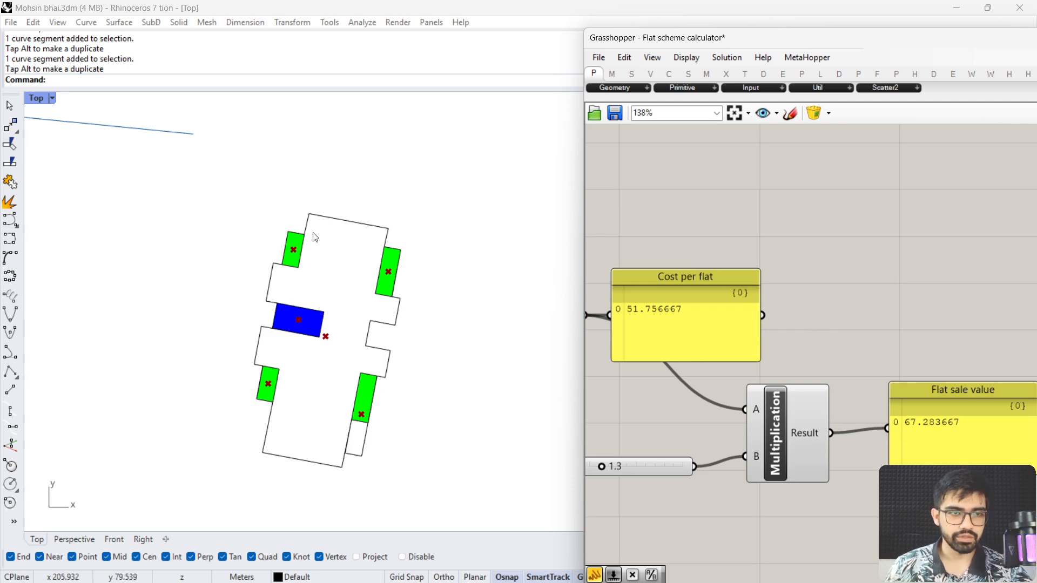
scroll(316, 238, down, 4)
scroll(302, 281, up, 3)
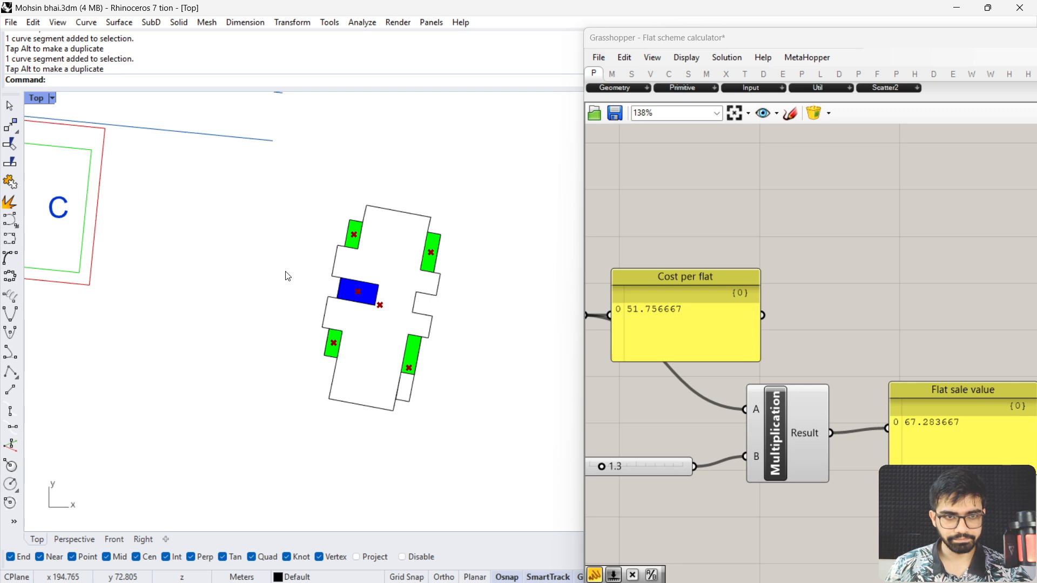
Reposition the Addition component slightly closer to the construction cost Multiplication that feeds it
scroll(783, 351, down, 5)
right_drag(783, 351, 716, 364)
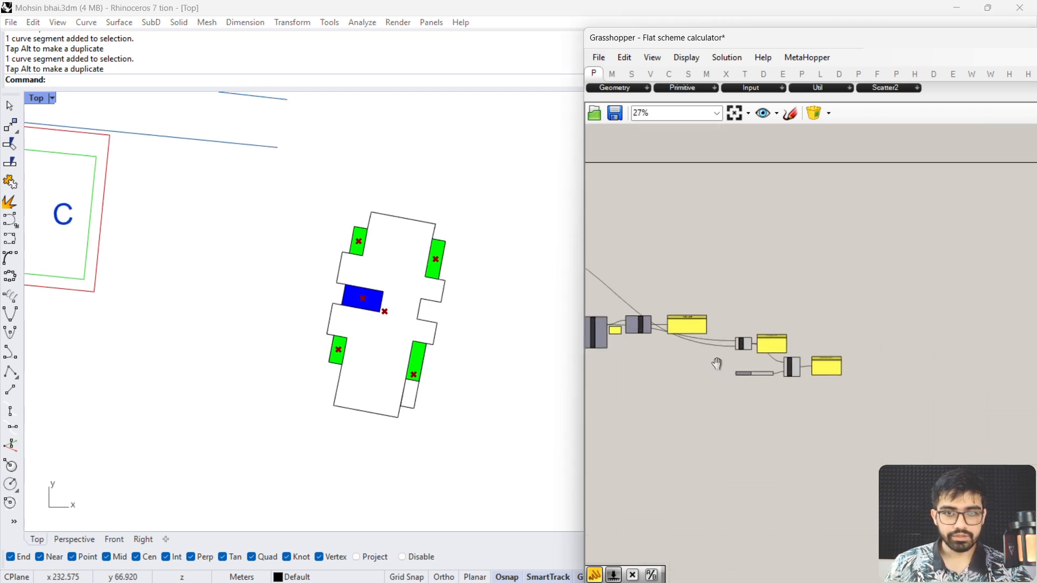
scroll(797, 349, up, 4)
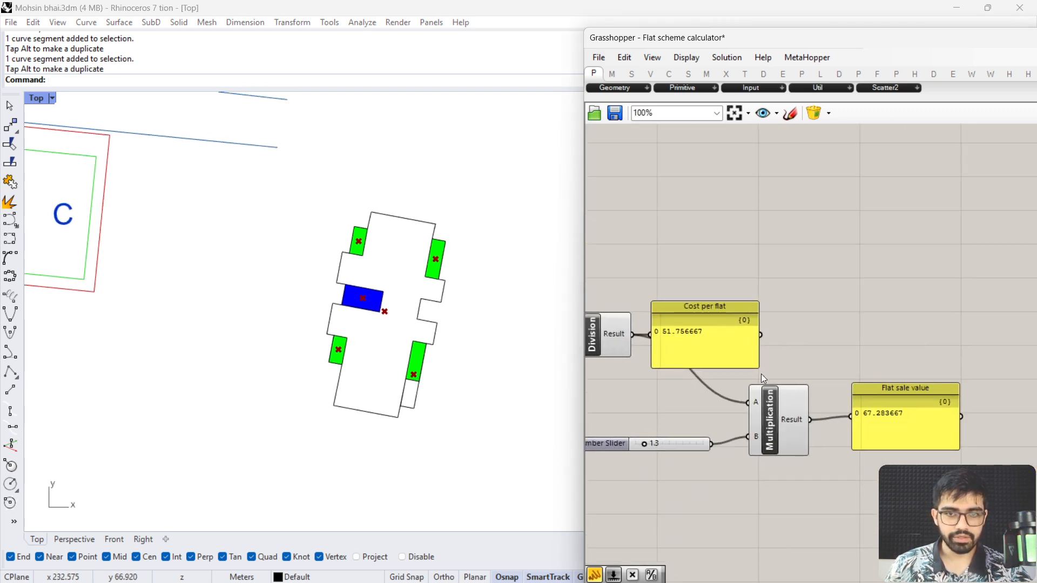
right_drag(652, 392, 792, 428)
right_drag(641, 410, 865, 413)
scroll(786, 434, down, 3)
right_drag(682, 405, 861, 427)
right_drag(712, 393, 840, 410)
scroll(936, 372, up, 3)
right_drag(935, 372, 798, 392)
click(901, 436)
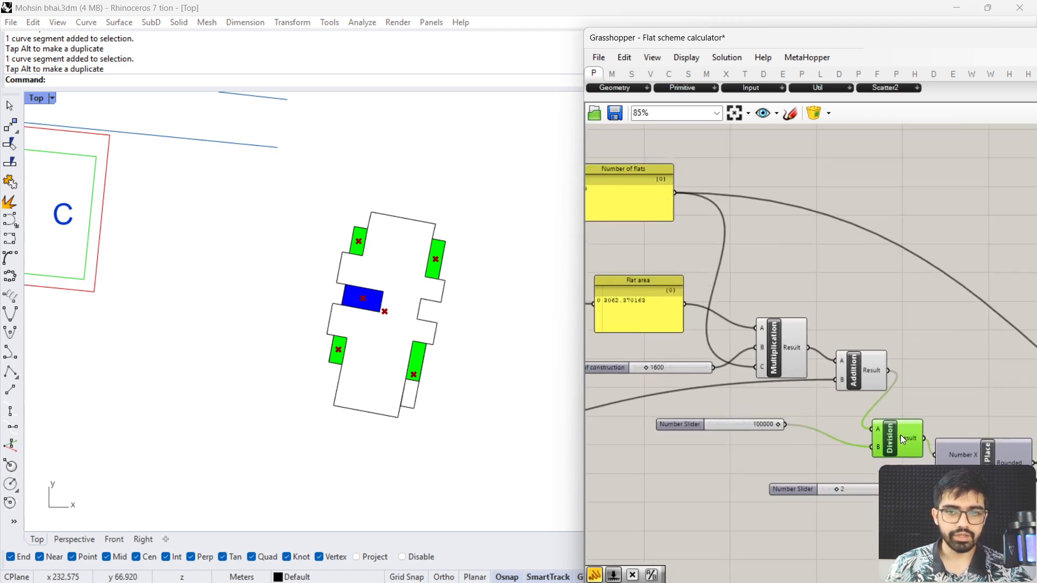
drag(868, 364, 846, 379)
Inspect the two Multiplication components in the land premium branch and the plan area panels feeding the Subtraction
scroll(816, 359, down, 4)
right_drag(695, 353, 821, 375)
right_drag(701, 381, 731, 379)
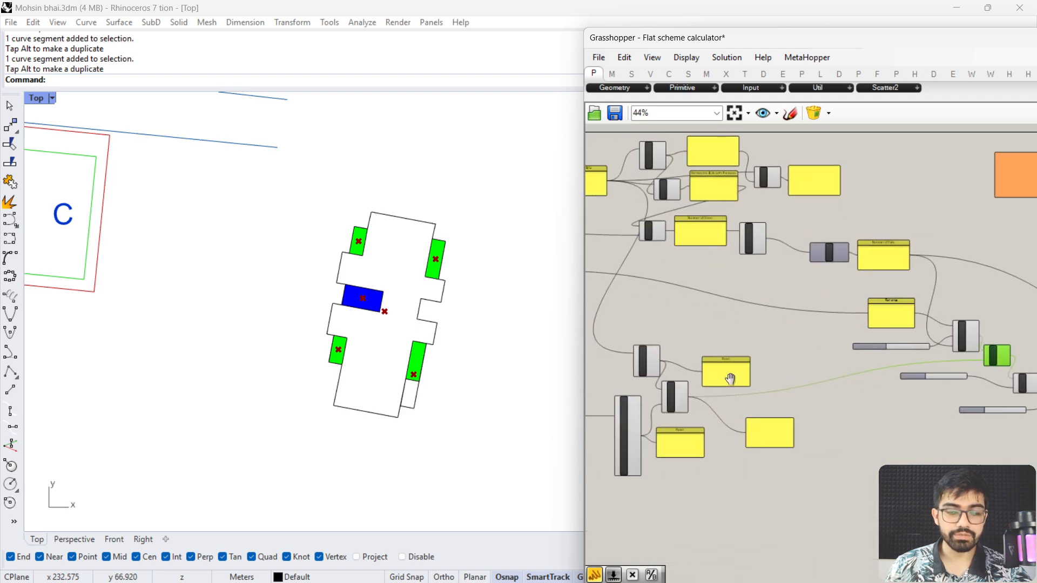
scroll(750, 335, up, 4)
click(675, 319)
scroll(852, 391, down, 4)
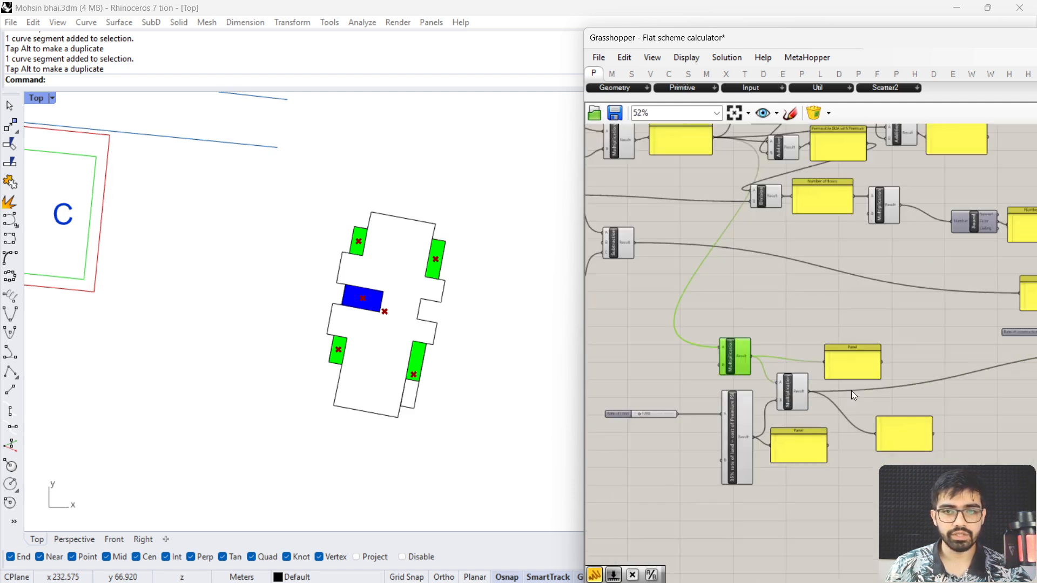
click(784, 394)
right_drag(776, 394, 831, 404)
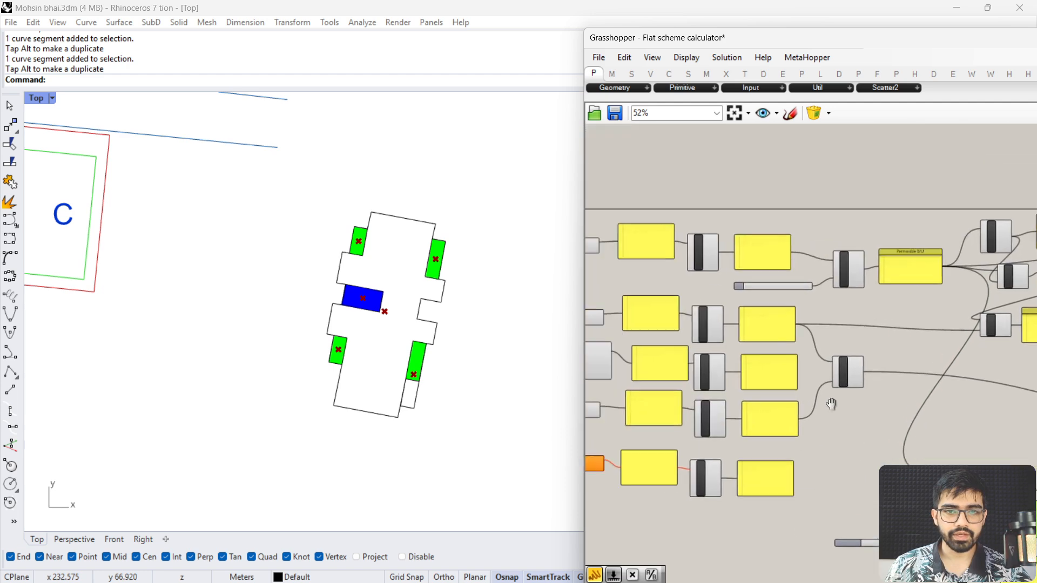
scroll(668, 387, up, 4)
right_click(226, 402)
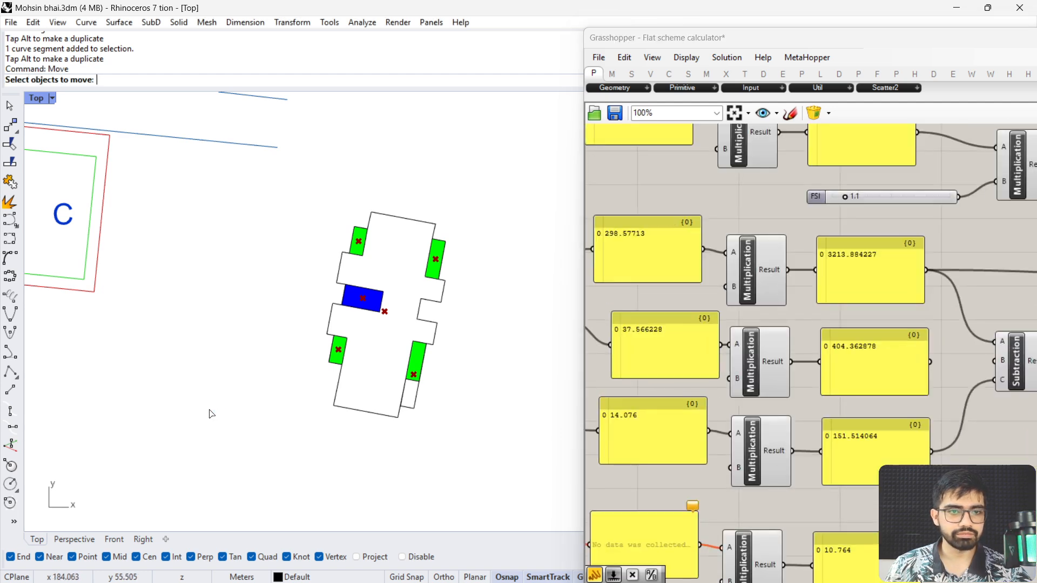
drag(210, 410, 252, 393)
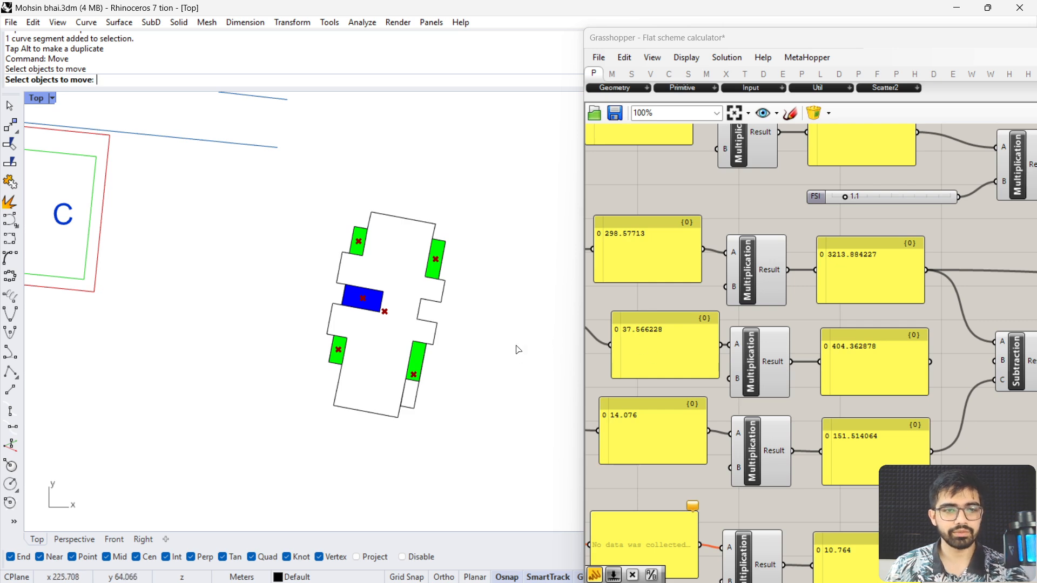
right_drag(69, 313, 211, 300)
right_drag(562, 368, 377, 369)
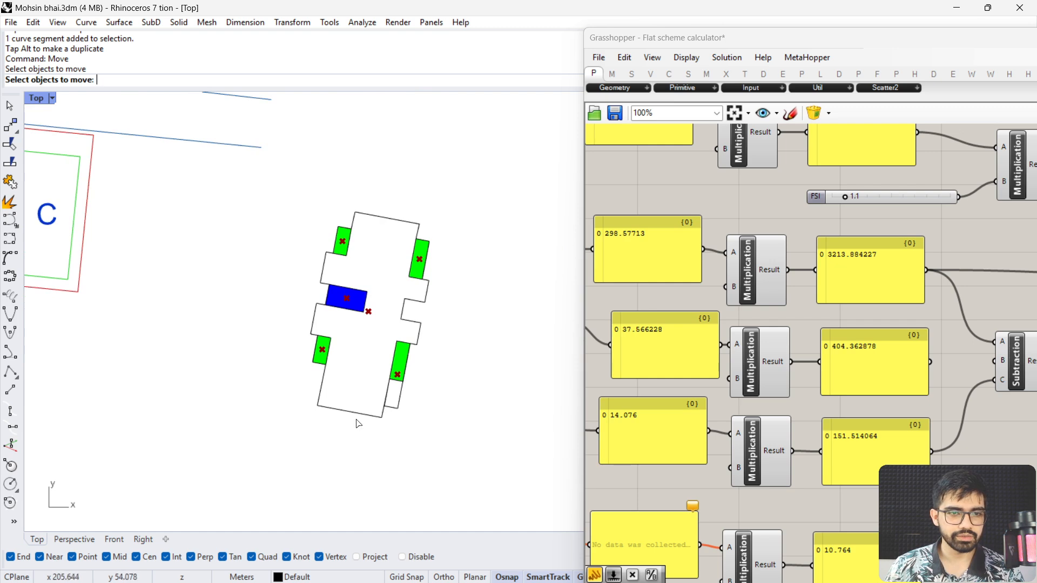
Review the Flat area, Number of flats, Permissible BUA with Premium and Number of floors panels against the revised plan
scroll(757, 351, down, 4)
right_drag(871, 399, 656, 384)
right_drag(919, 397, 602, 361)
scroll(711, 354, up, 5)
scroll(758, 449, up, 3)
right_drag(675, 412, 833, 397)
scroll(777, 384, down, 3)
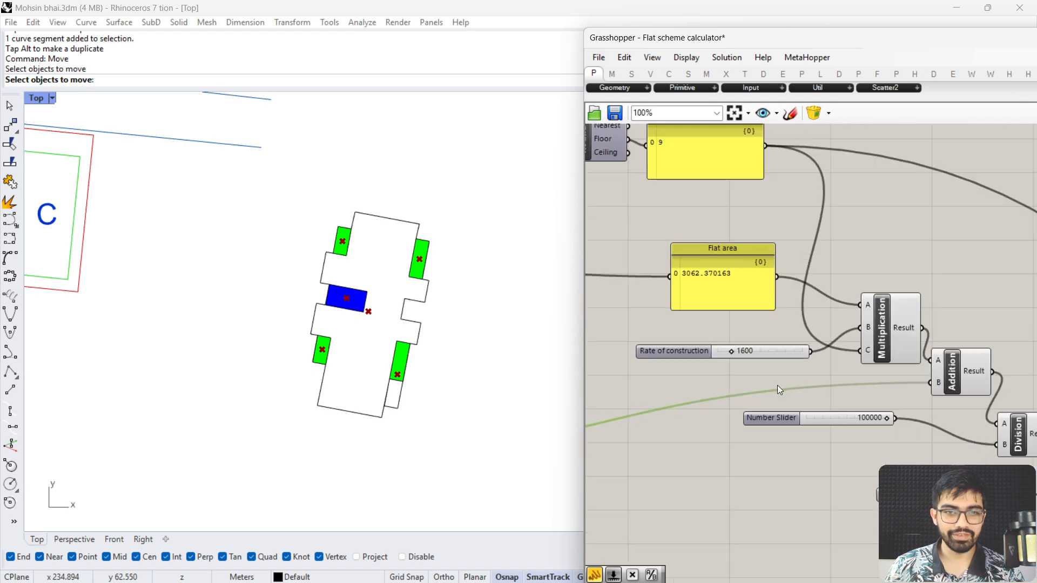
right_drag(763, 383, 815, 421)
scroll(816, 420, down, 1)
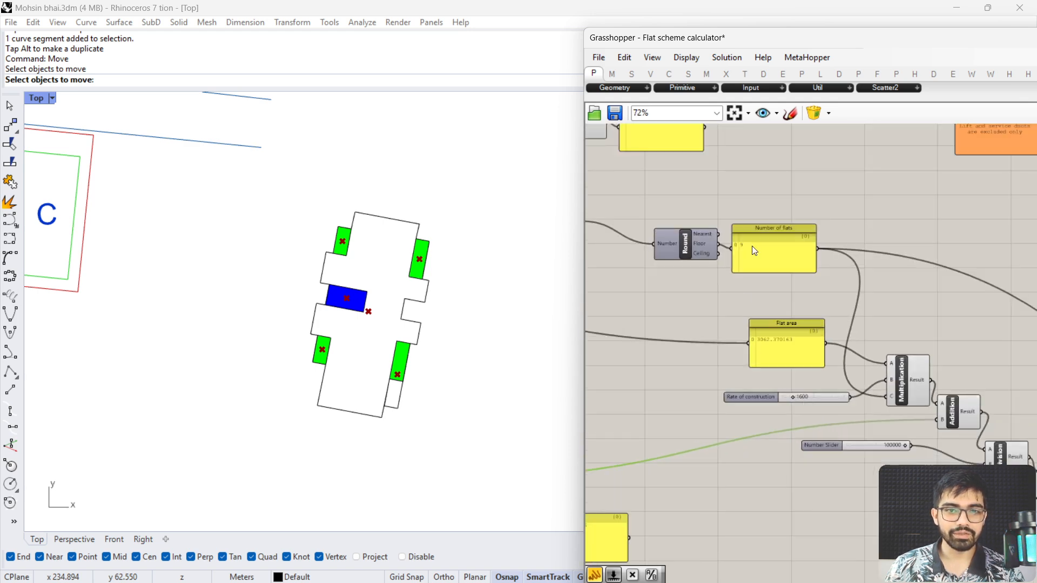
scroll(740, 249, up, 4)
right_drag(724, 251, 889, 390)
right_drag(686, 296, 882, 365)
right_drag(699, 337, 907, 344)
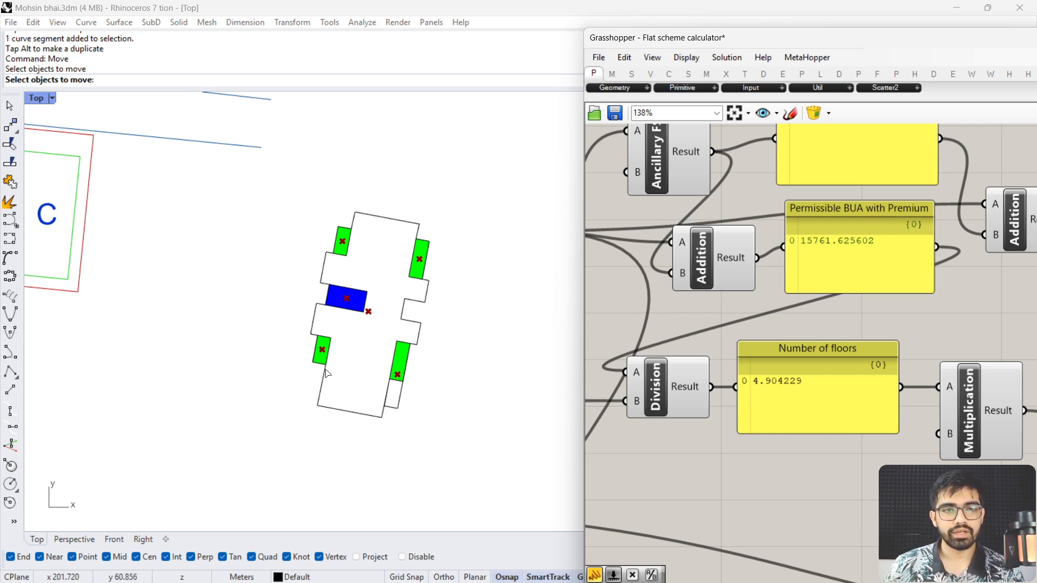
scroll(806, 396, down, 8)
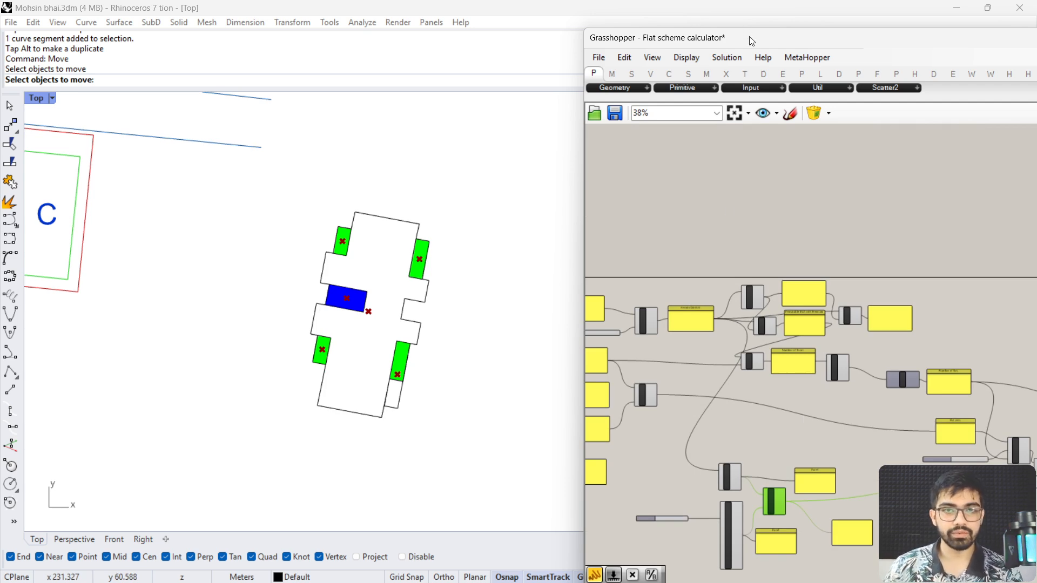
Maximise the Grasshopper window and frame the floors, flats and flat area part of the definition
drag(752, 41, 407, 8)
right_drag(259, 361, 552, 291)
scroll(552, 293, up, 5)
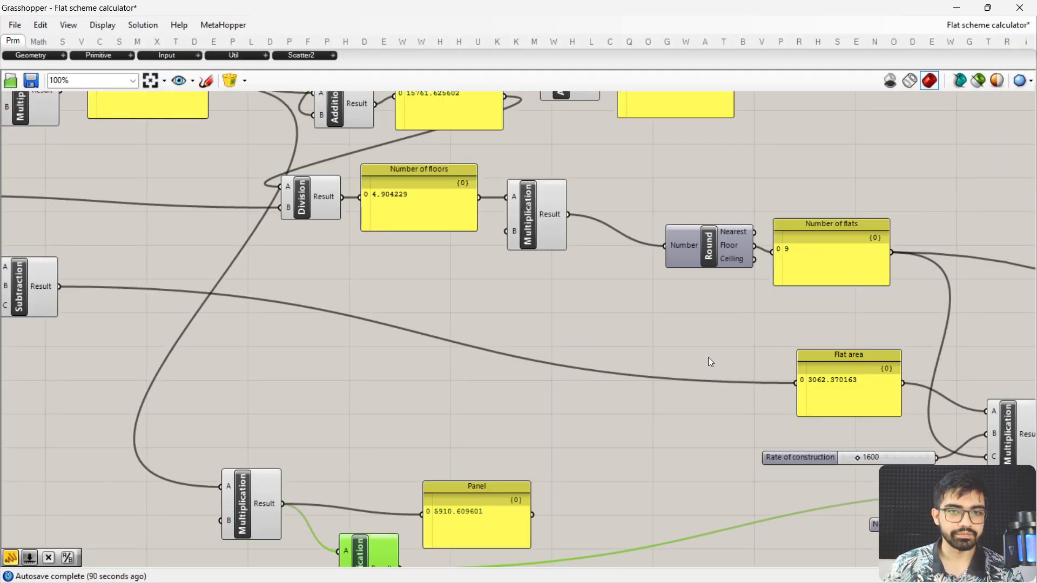
Read the orange note panel about paying the 10% rate for 60% ancillary FSI
right_drag(947, 272, 320, 378)
scroll(435, 179, up, 1)
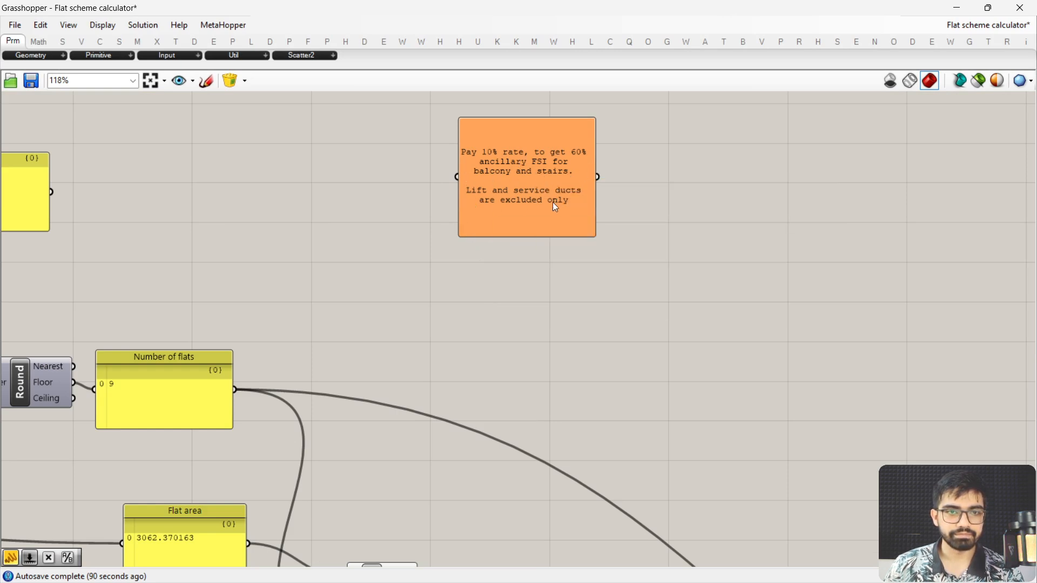
scroll(479, 215, down, 3)
scroll(478, 215, up, 5)
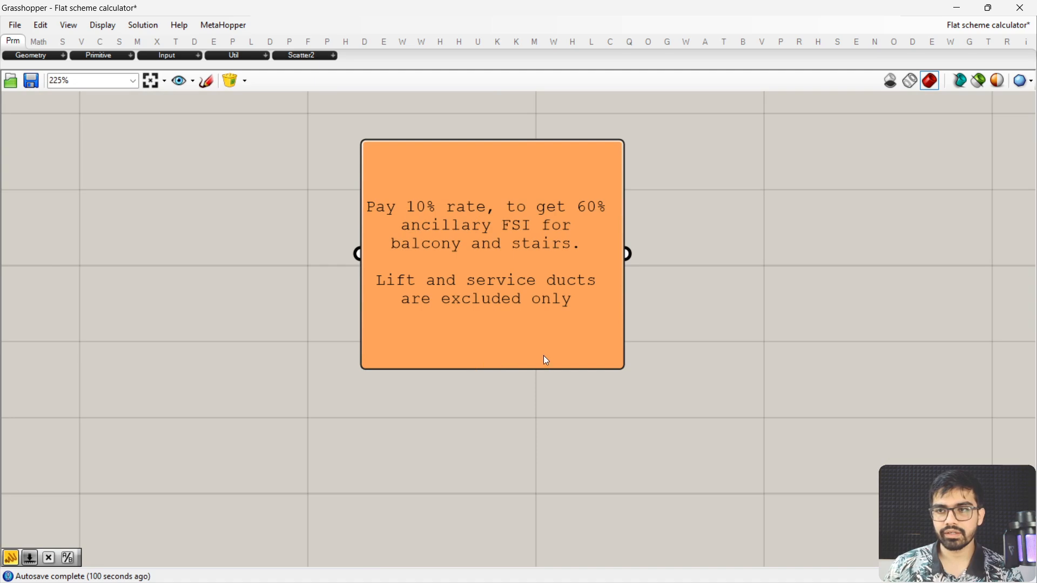
scroll(489, 354, down, 5)
right_drag(354, 423, 393, 405)
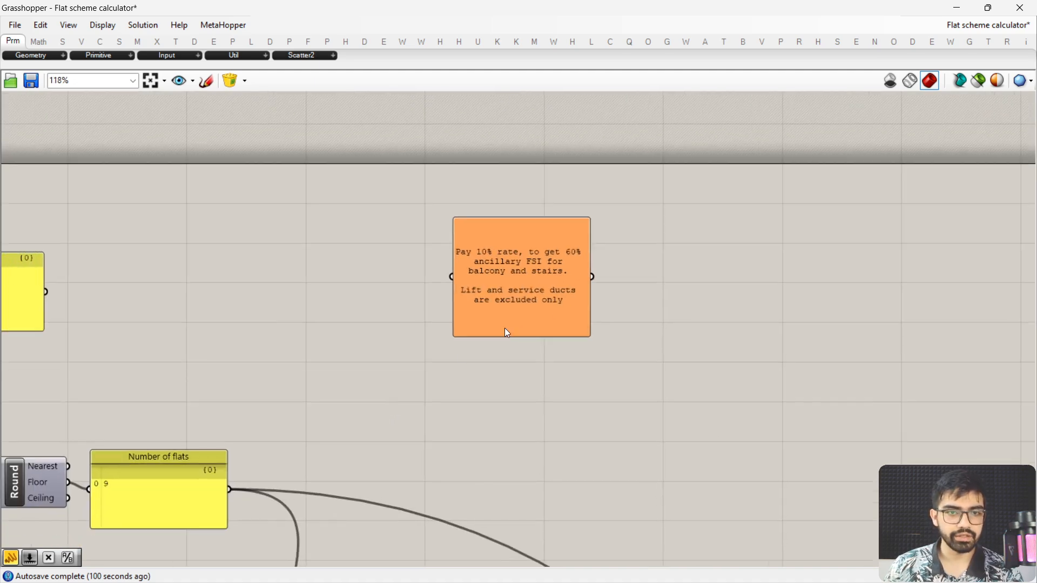
Add a 0.1 number slider and connect it to input B of the premium FSI cost component fed by Rate of Land
scroll(595, 241, down, 3)
right_drag(456, 401, 605, 210)
scroll(312, 291, up, 2)
right_drag(181, 254, 317, 243)
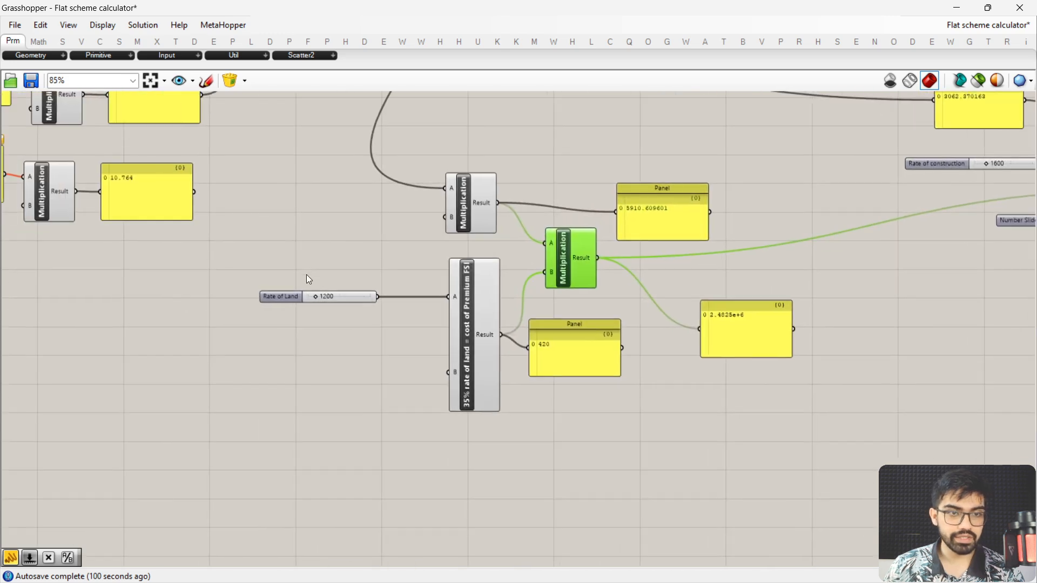
scroll(311, 280, up, 3)
scroll(442, 323, down, 3)
right_drag(545, 443, 471, 418)
scroll(471, 418, up, 3)
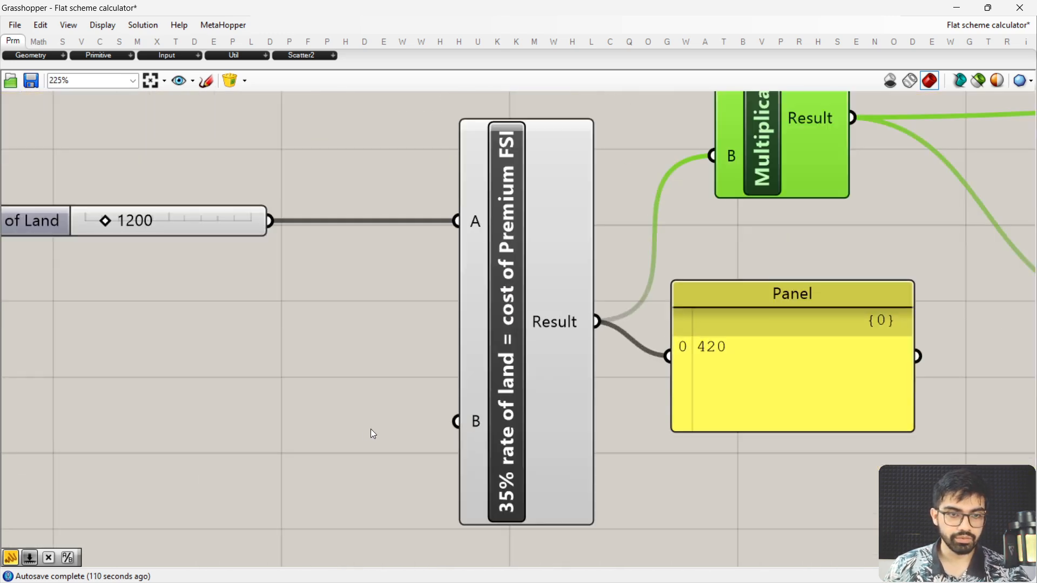
double_click(364, 429)
text(0.1)
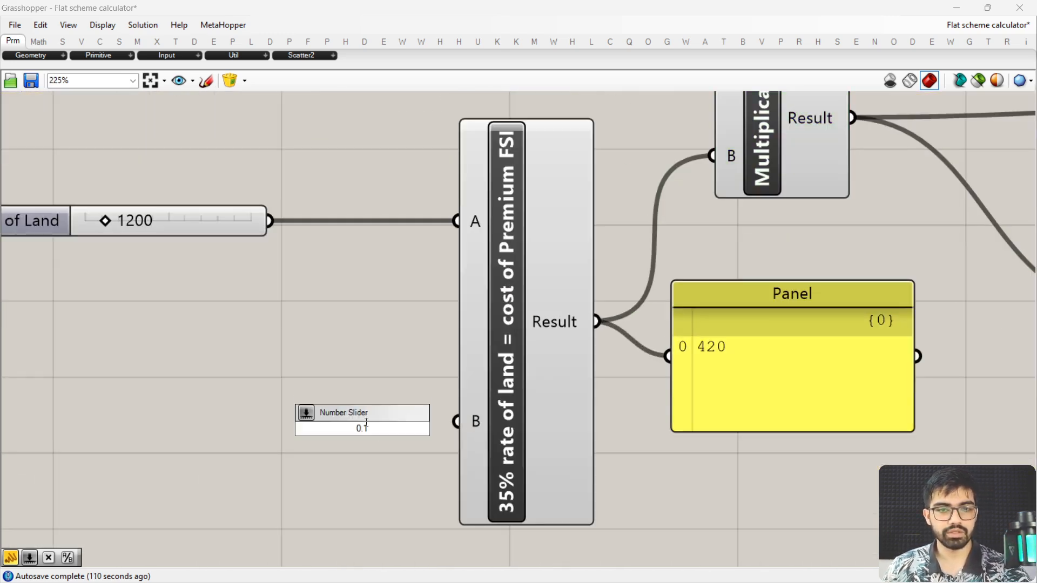
key(Return)
mouse_move(459, 422)
mouse_down()
mouse_move(293, 426)
mouse_move(455, 423)
mouse_up()
Move the Flat sale value panel level with the Multiplication component that feeds it
right_drag(692, 370, 556, 350)
scroll(555, 350, down, 8)
right_drag(992, 336, 212, 355)
scroll(582, 371, up, 4)
right_drag(734, 417, 657, 415)
scroll(585, 376, up, 3)
drag(725, 366, 724, 335)
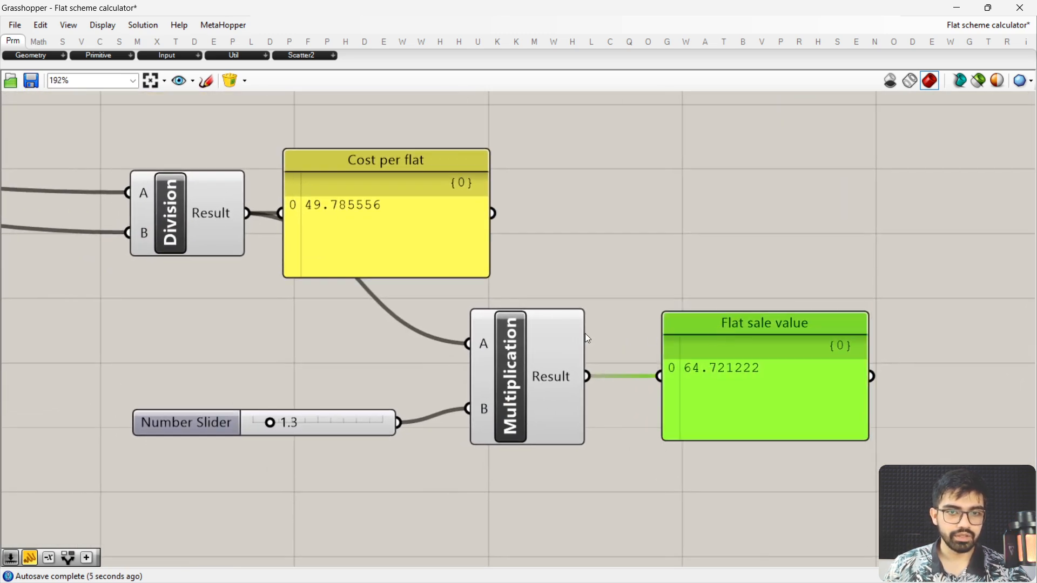
Review the Cost per flat and Total cost panels and the rounding and concatenation components that feed them
scroll(585, 333, down, 2)
right_drag(294, 265, 447, 301)
scroll(535, 267, up, 1)
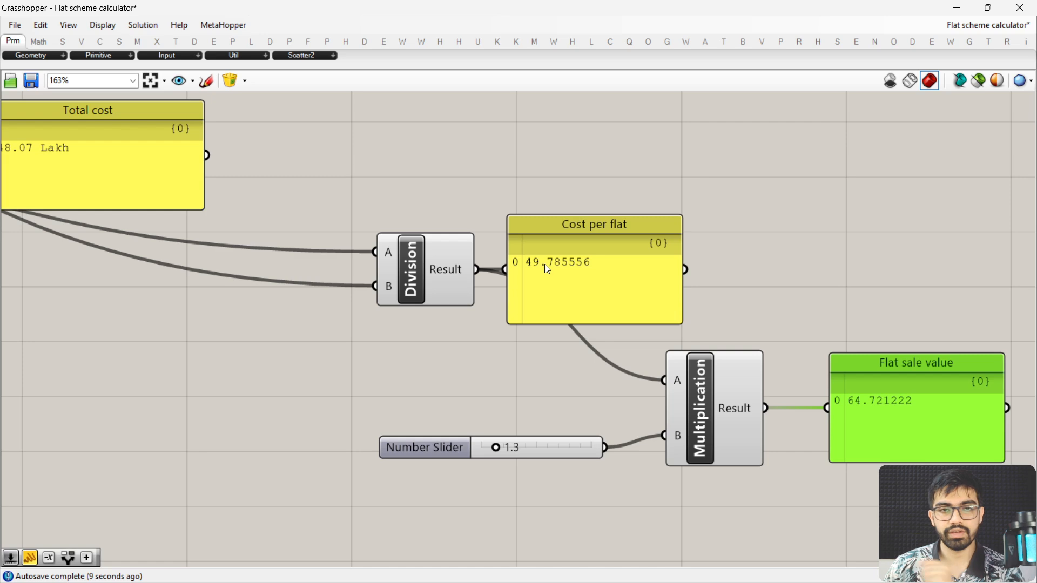
scroll(555, 257, down, 4)
right_drag(416, 265, 625, 315)
scroll(448, 246, up, 3)
right_drag(486, 272, 602, 277)
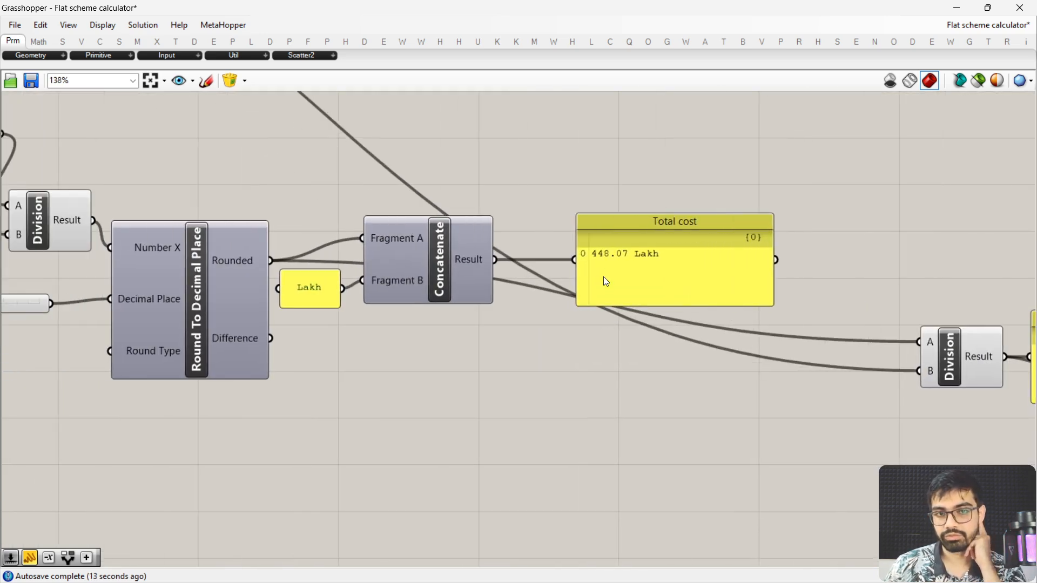
right_drag(463, 282, 545, 296)
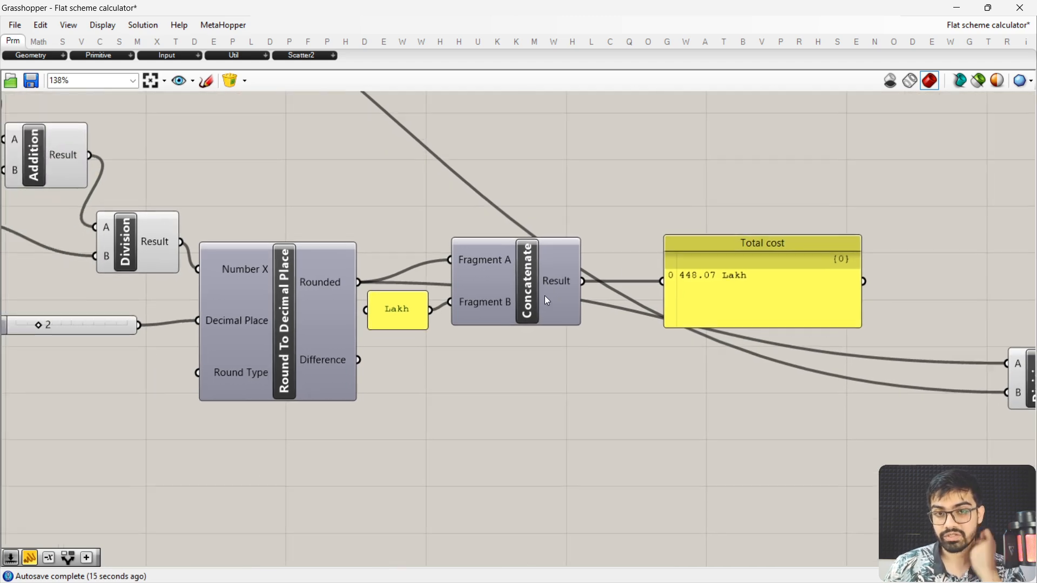
scroll(565, 295, down, 4)
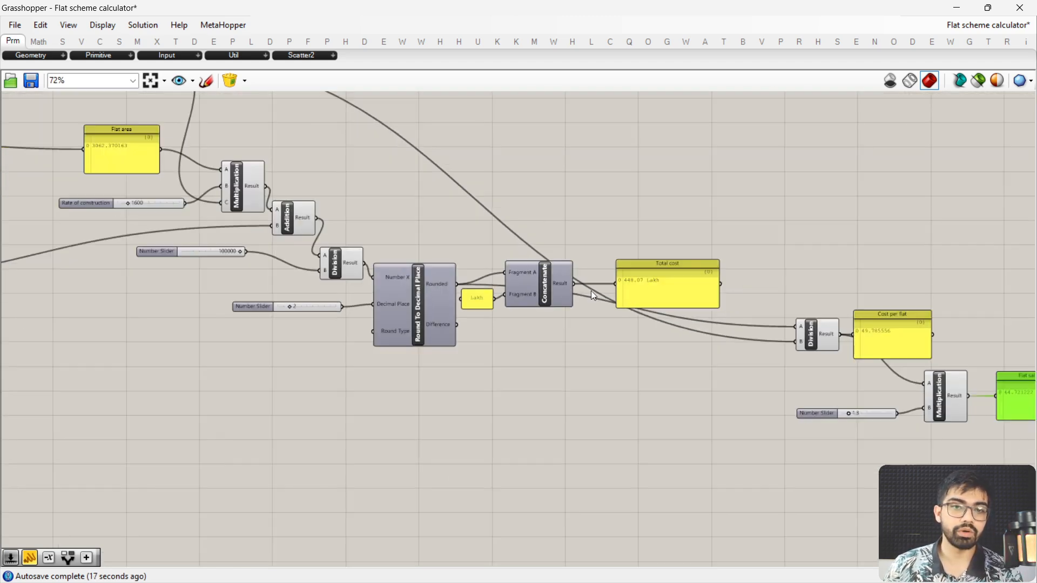
right_drag(753, 363, 644, 362)
scroll(486, 293, up, 2)
right_drag(617, 290, 508, 338)
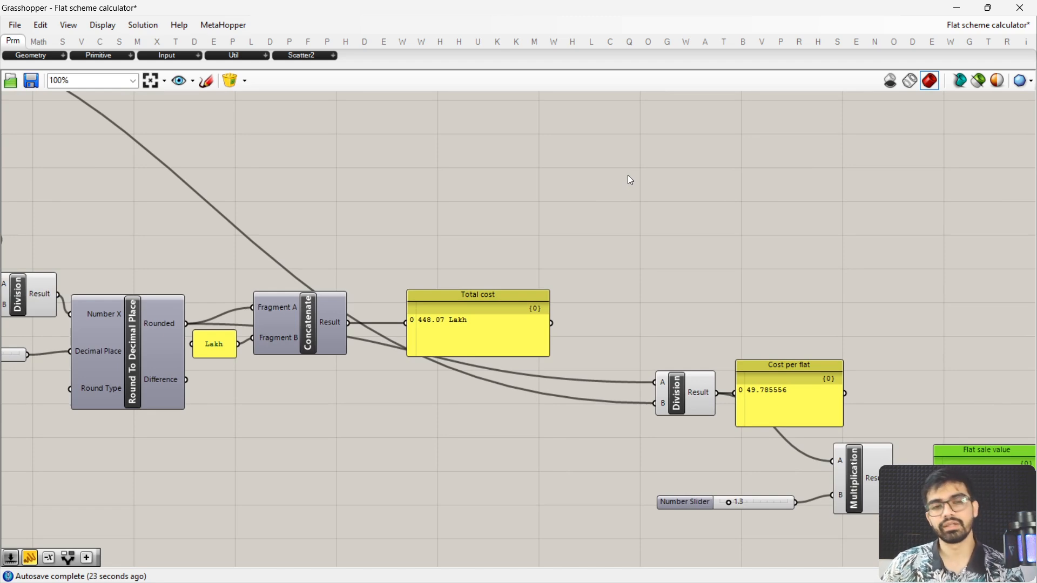
Trace the definition back from the cost components through the land premium branch to the plot, balcony, staircase and lift area inputs
scroll(628, 175, down, 4)
right_drag(252, 270, 406, 307)
scroll(407, 307, up, 4)
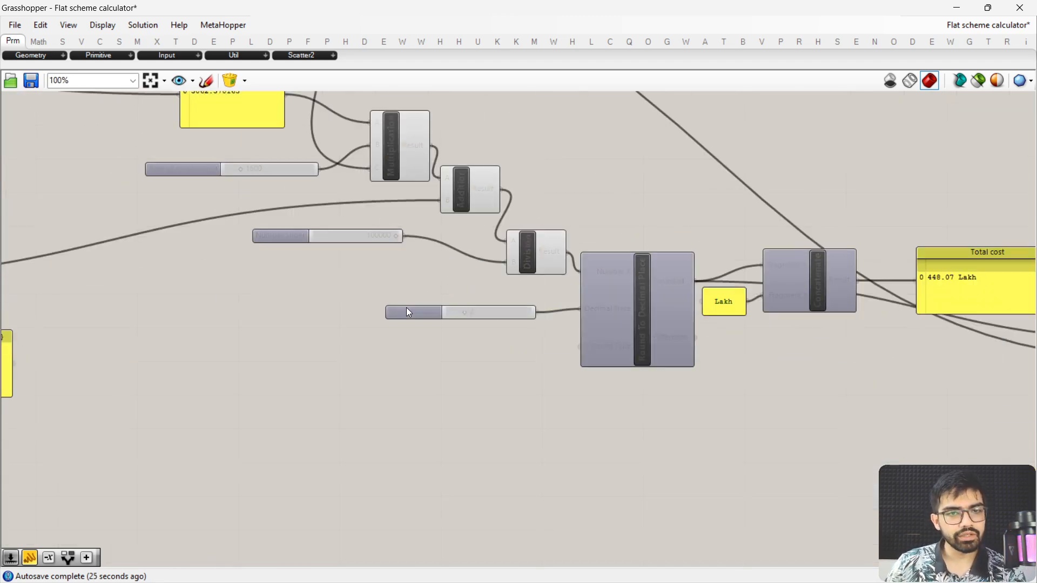
scroll(477, 335, up, 1)
scroll(480, 339, down, 3)
right_drag(247, 366, 362, 394)
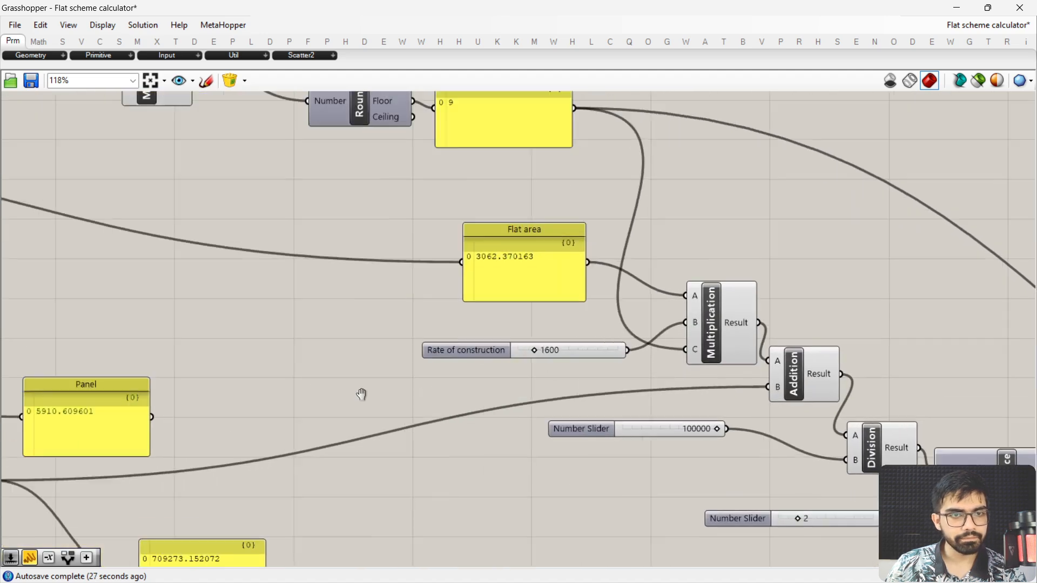
scroll(510, 365, up, 2)
scroll(509, 362, down, 4)
right_drag(381, 313, 676, 294)
scroll(424, 374, up, 3)
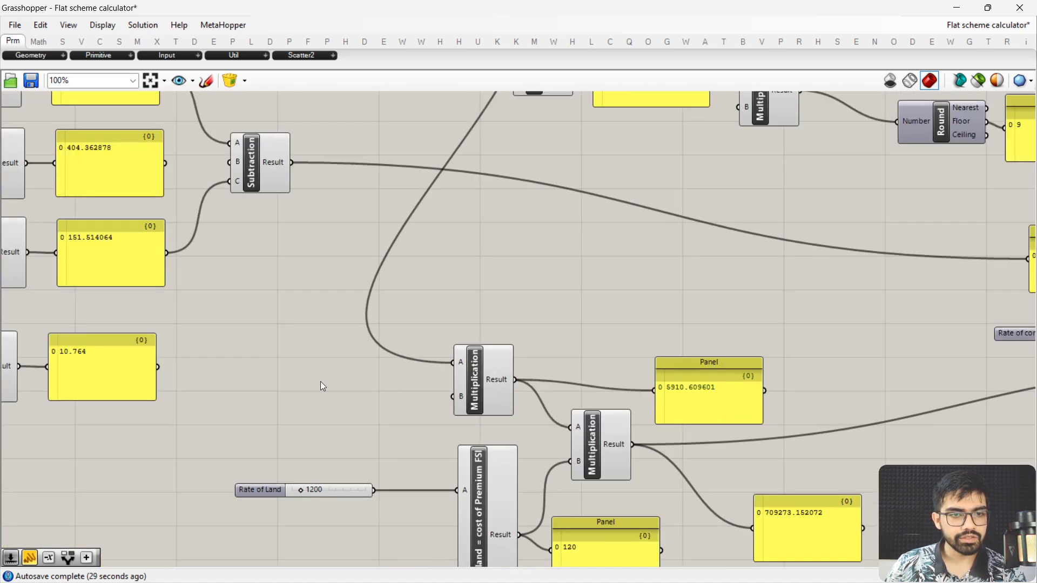
right_drag(320, 381, 829, 343)
right_drag(264, 370, 371, 498)
scroll(327, 448, down, 2)
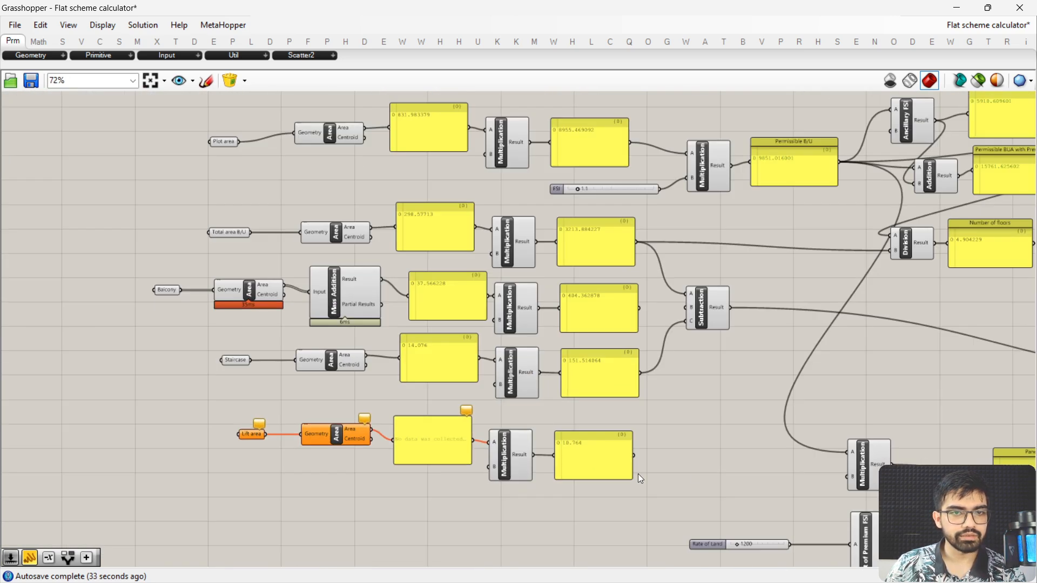
Nudge the Round component so its Floor output lines up with the Number of flats panel
right_drag(718, 447, 408, 453)
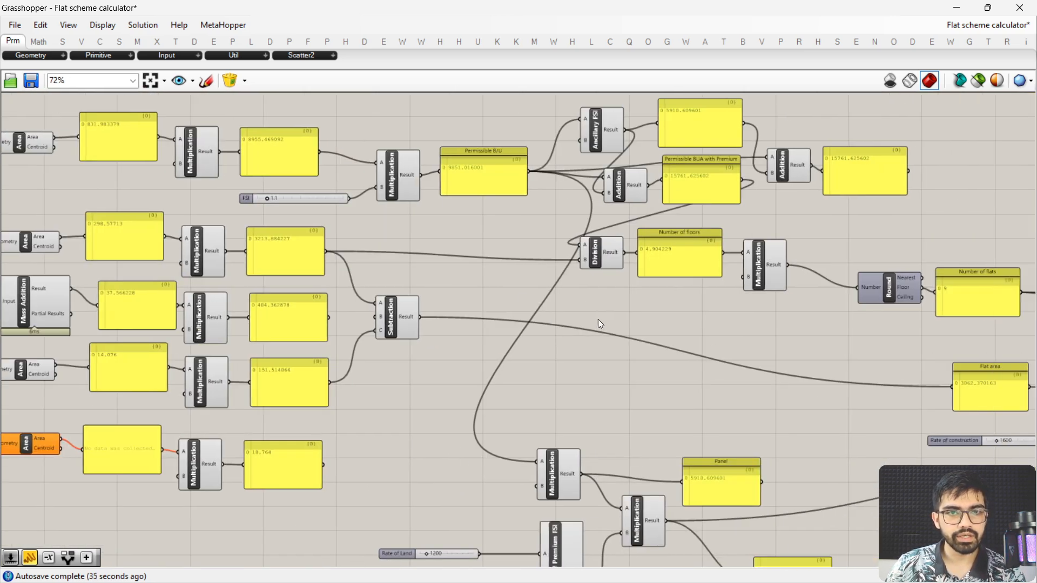
right_drag(791, 301, 708, 352)
scroll(707, 353, up, 2)
right_drag(412, 316, 406, 379)
right_drag(231, 260, 198, 236)
right_drag(764, 428, 494, 343)
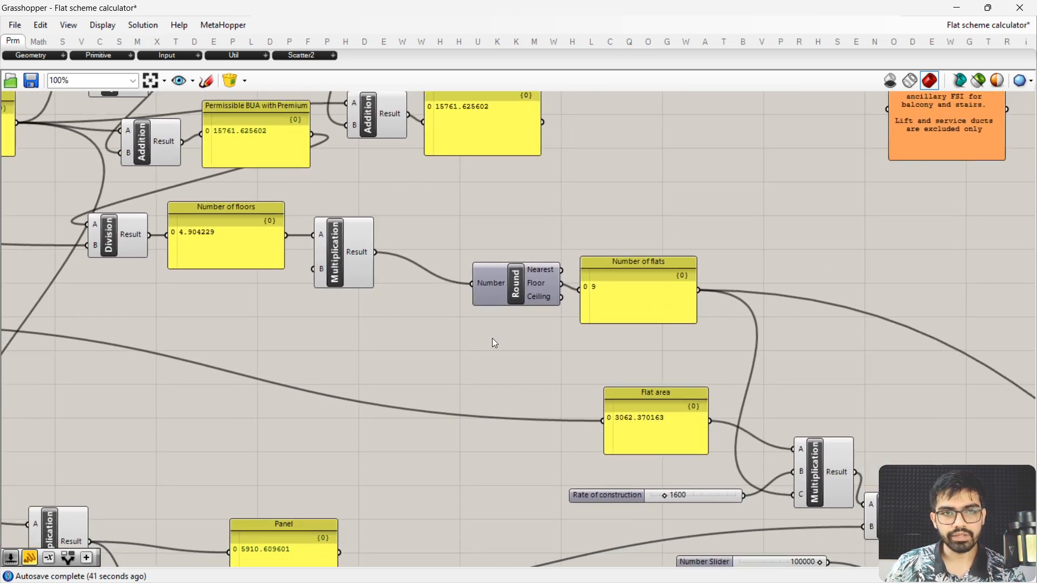
click(522, 296)
Try a Rate of construction of 1650 and check the Total cost and Cost per flat panels
right_drag(553, 393, 484, 333)
right_drag(623, 467, 474, 397)
scroll(464, 389, up, 4)
scroll(292, 380, up, 2)
double_click(583, 361)
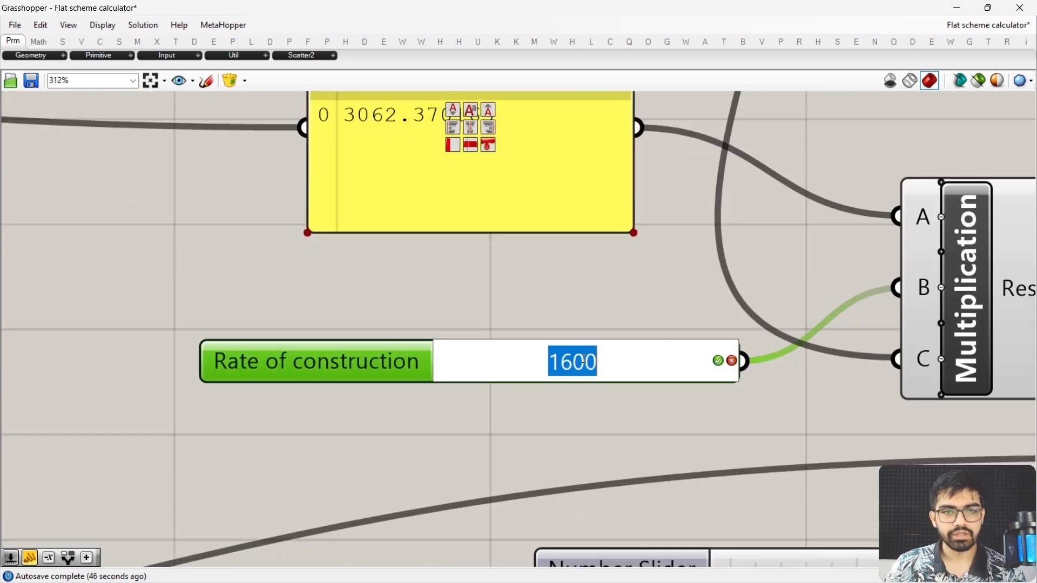
text(1650)
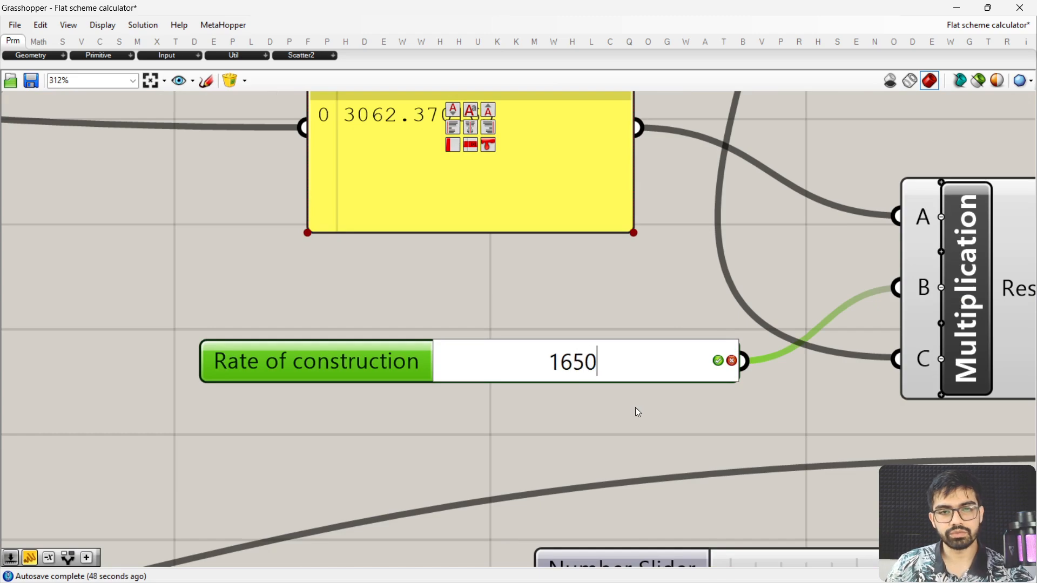
key(Return)
scroll(434, 263, down, 5)
right_drag(800, 406, 248, 271)
scroll(248, 272, down, 2)
scroll(682, 343, up, 3)
right_drag(731, 342, 558, 357)
scroll(740, 350, down, 2)
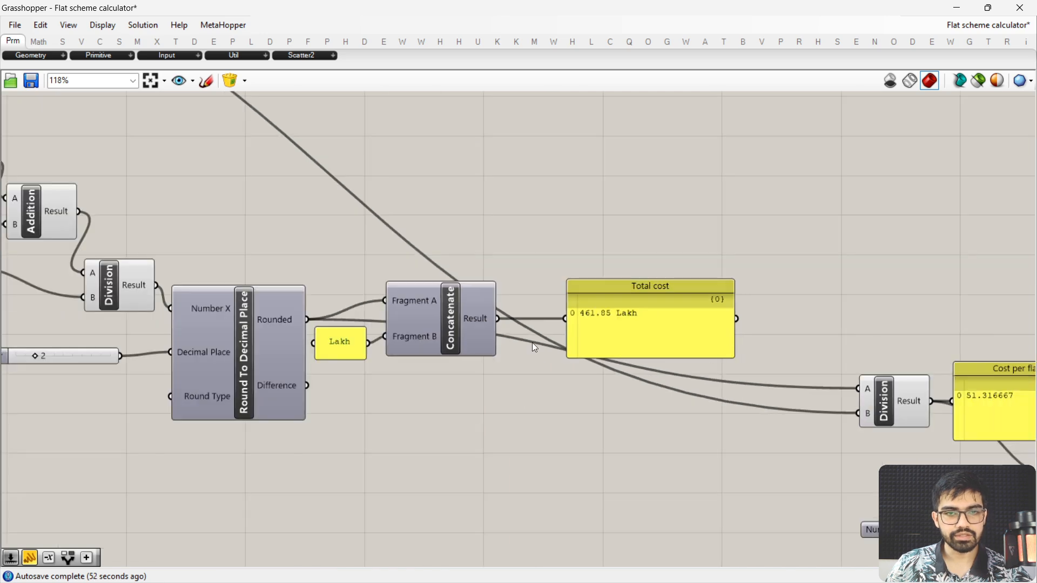
Set the Rate of construction to 1400 and check the Total cost, Cost per flat and Flat sale value panels
right_drag(332, 314, 732, 393)
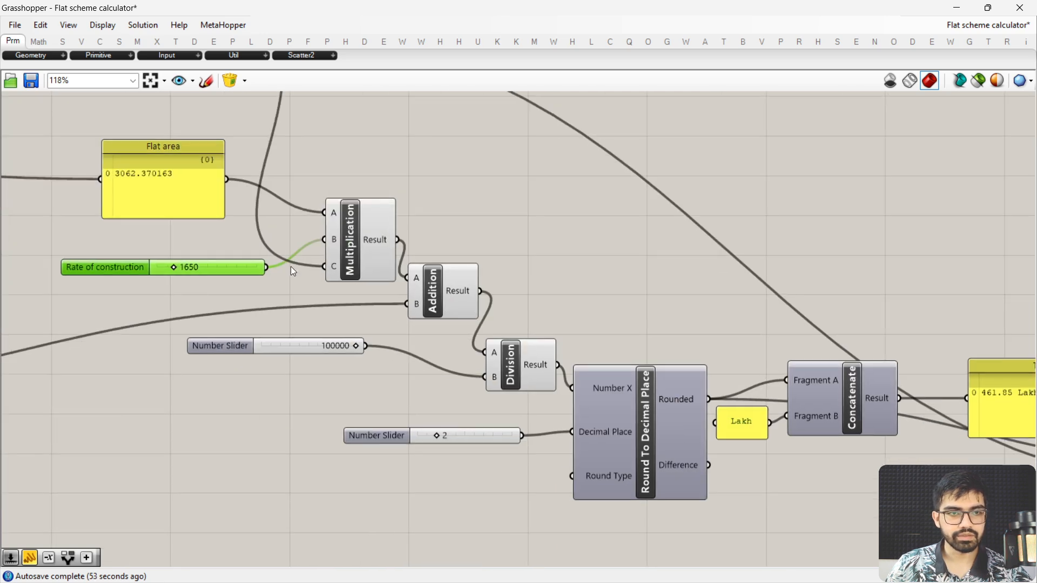
double_click(208, 273)
text(1400)
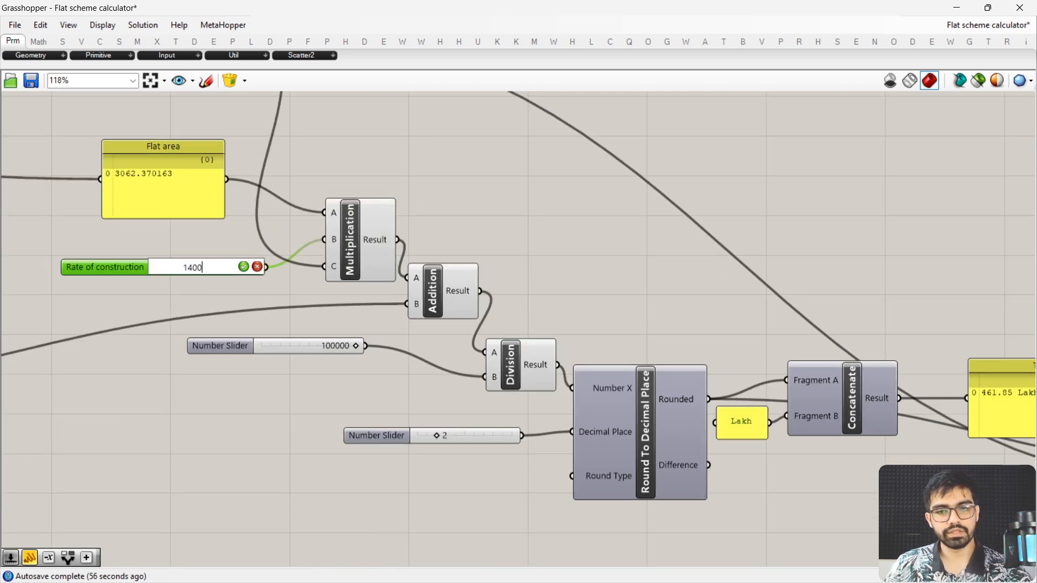
key(Return)
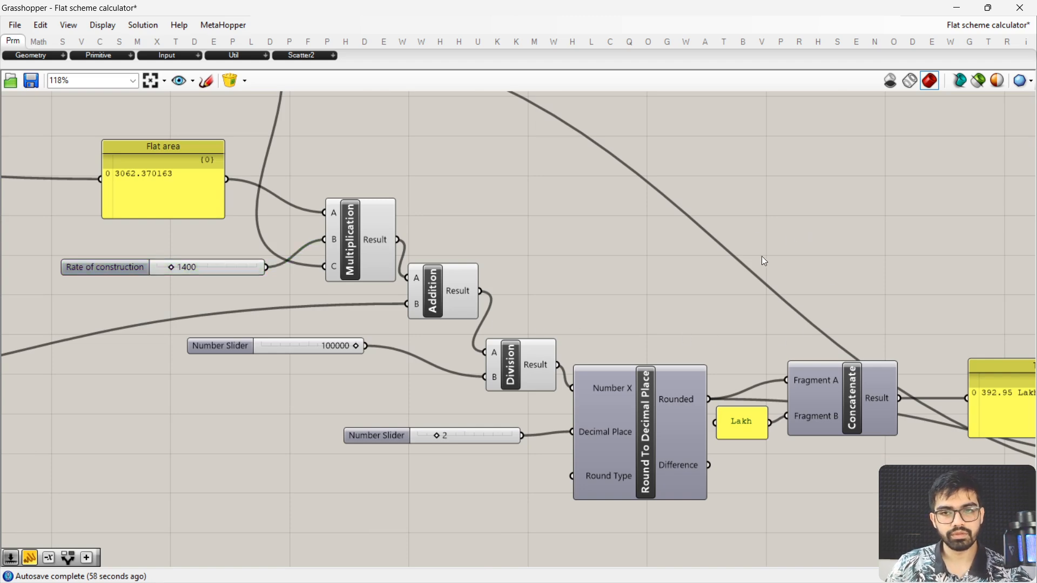
right_drag(816, 262, 520, 222)
right_drag(725, 364, 306, 287)
scroll(708, 376, up, 2)
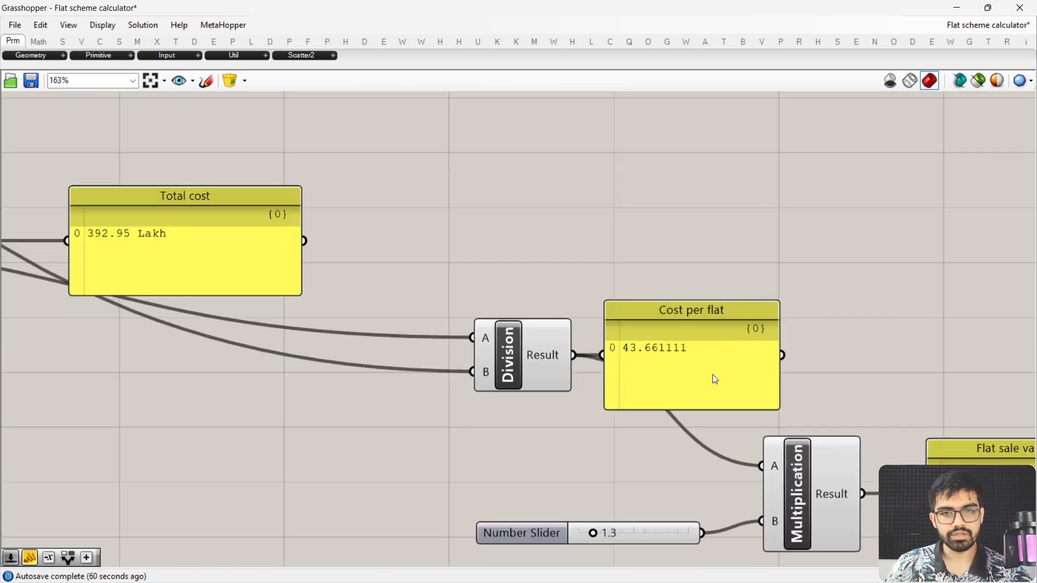
right_drag(712, 375, 500, 327)
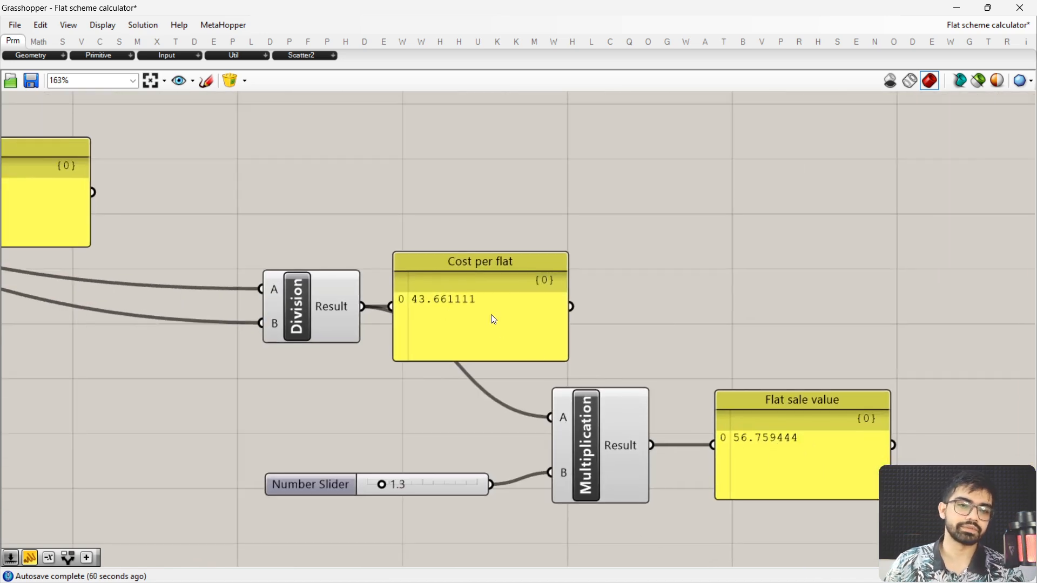
Review the upstream definition, including the permissible built-up area, number of floors, number of flats and flat area panels
scroll(627, 282, down, 4)
right_drag(431, 286, 604, 298)
right_drag(260, 285, 610, 389)
right_drag(340, 310, 555, 379)
scroll(293, 258, up, 3)
right_drag(293, 259, 491, 386)
right_drag(313, 290, 649, 378)
scroll(390, 295, down, 4)
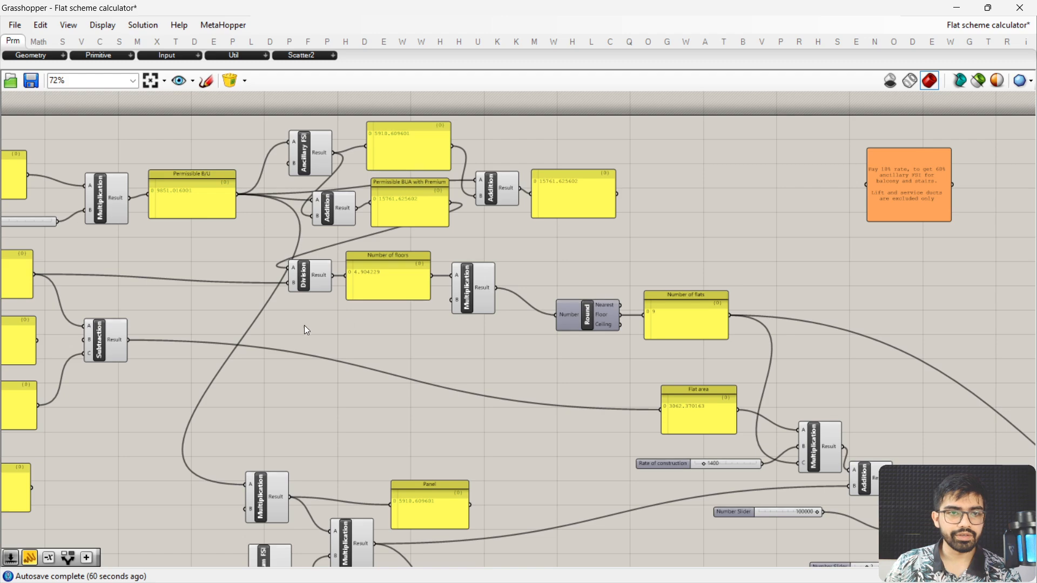
right_drag(304, 325, 461, 300)
right_drag(643, 393, 648, 422)
scroll(547, 300, up, 3)
scroll(502, 295, down, 2)
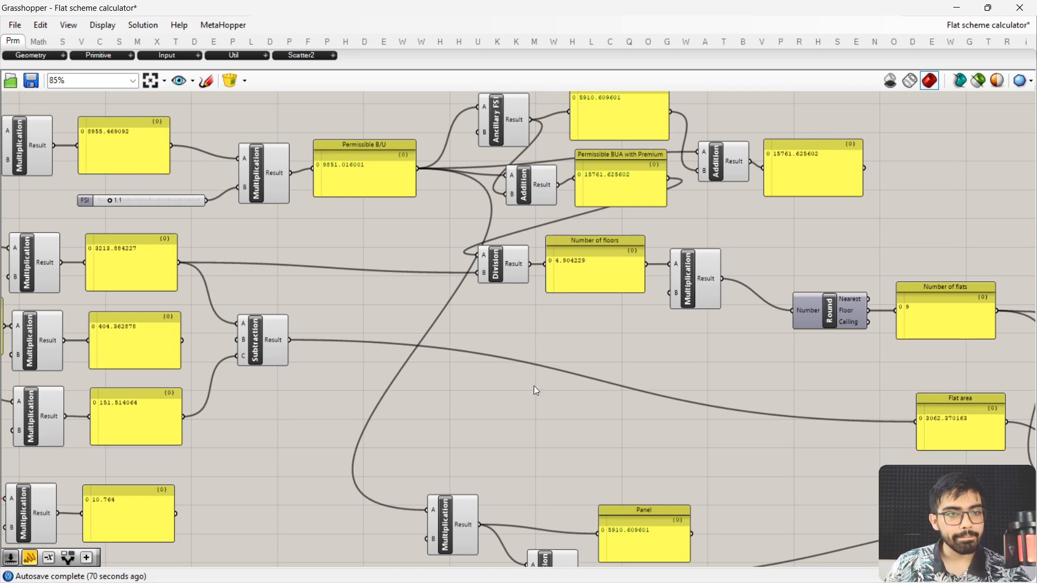
right_drag(514, 388, 541, 370)
scroll(540, 371, down, 2)
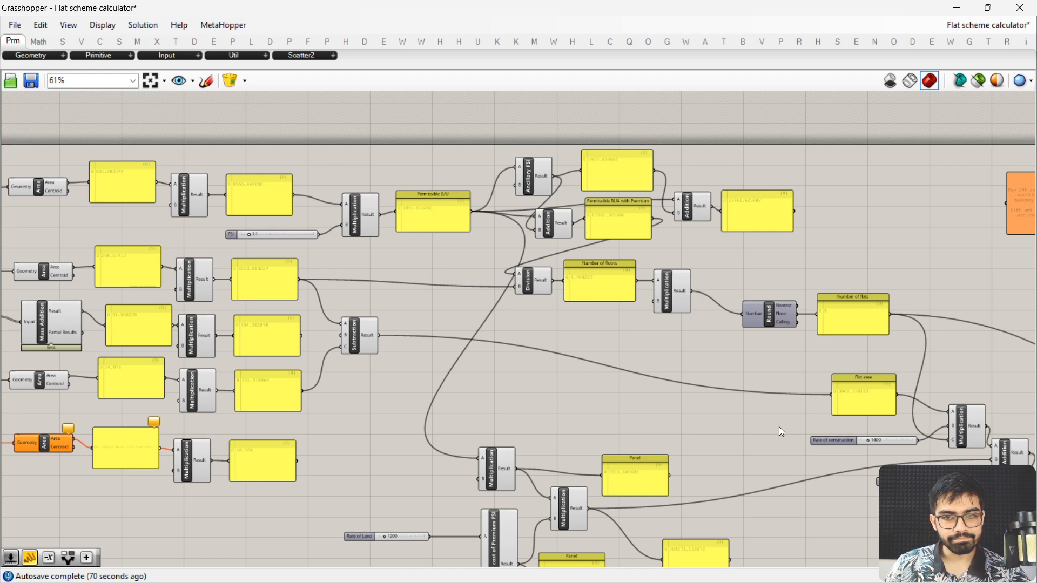
Put the Rate of construction slider in its own group and move it slightly farther from the Multiplication it feeds
right_drag(894, 453, 751, 397)
scroll(751, 397, up, 4)
click(656, 374)
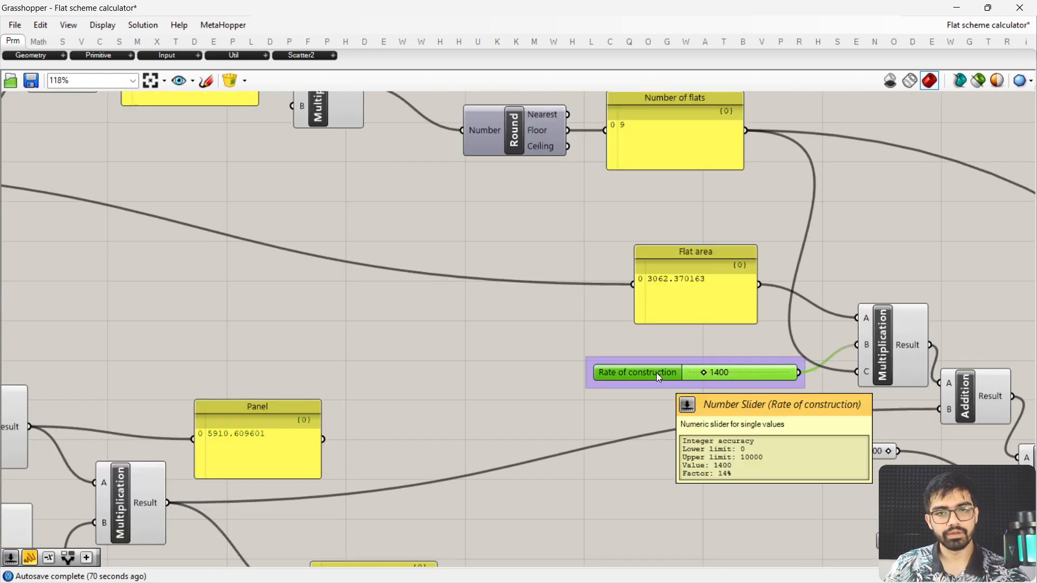
right_drag(679, 378, 461, 363)
drag(459, 359, 423, 355)
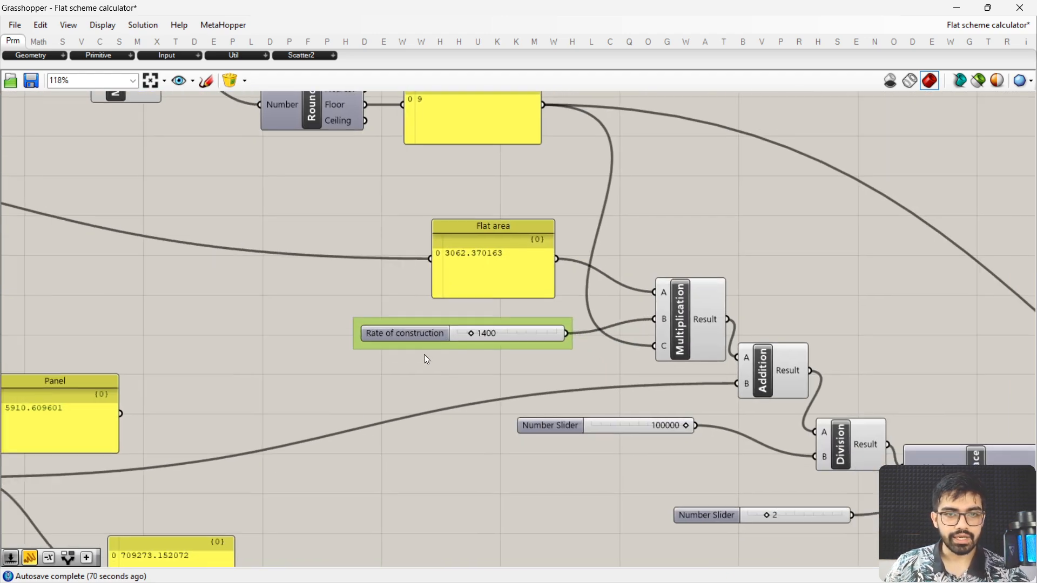
Look over the whole definition from the area inputs to the Flat sale value panel
scroll(427, 351, down, 5)
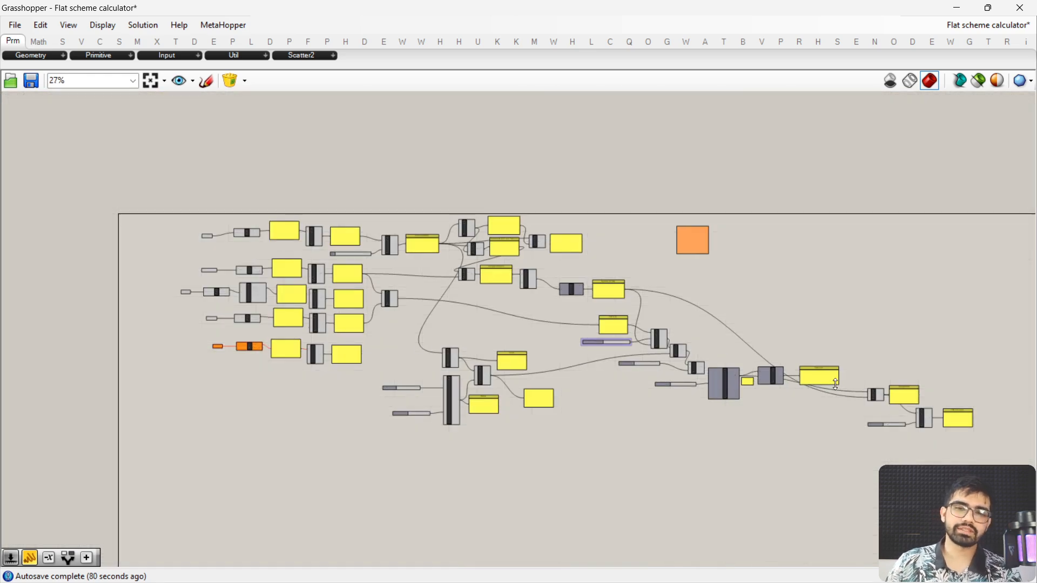
right_drag(833, 378, 755, 398)
right_drag(525, 375, 565, 373)
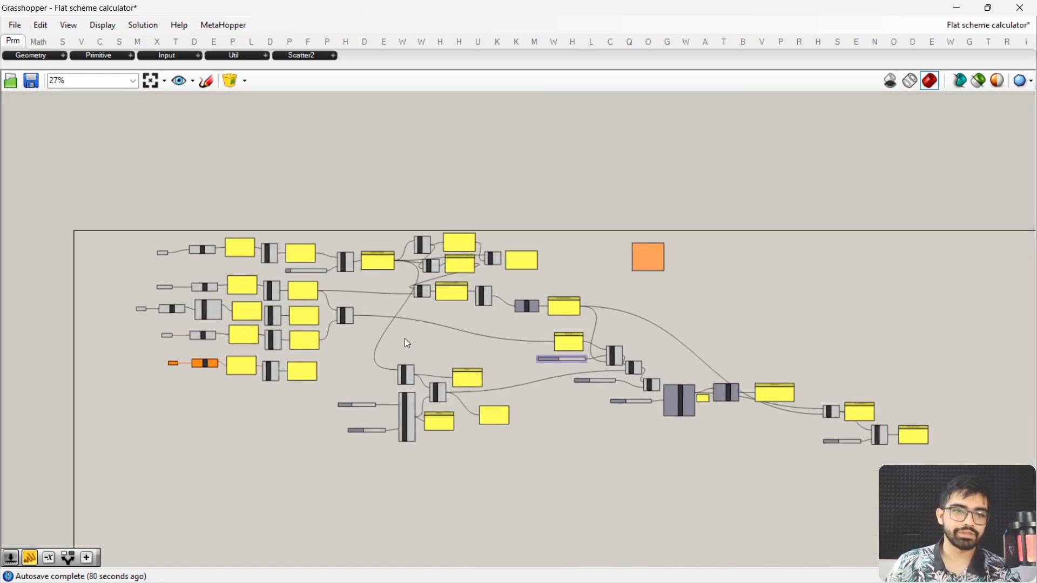
scroll(422, 340, up, 1)
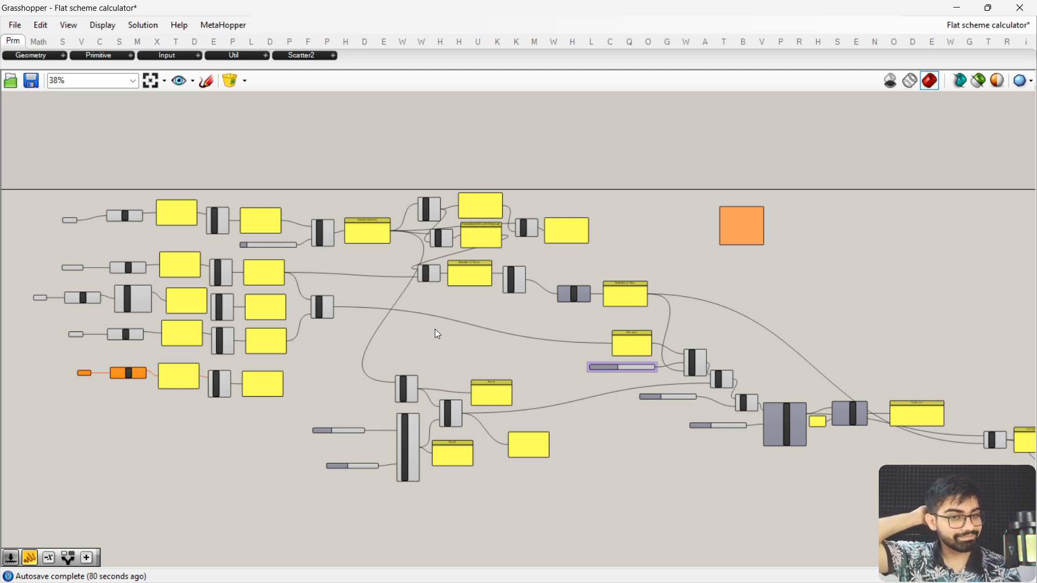
right_drag(588, 377, 479, 366)
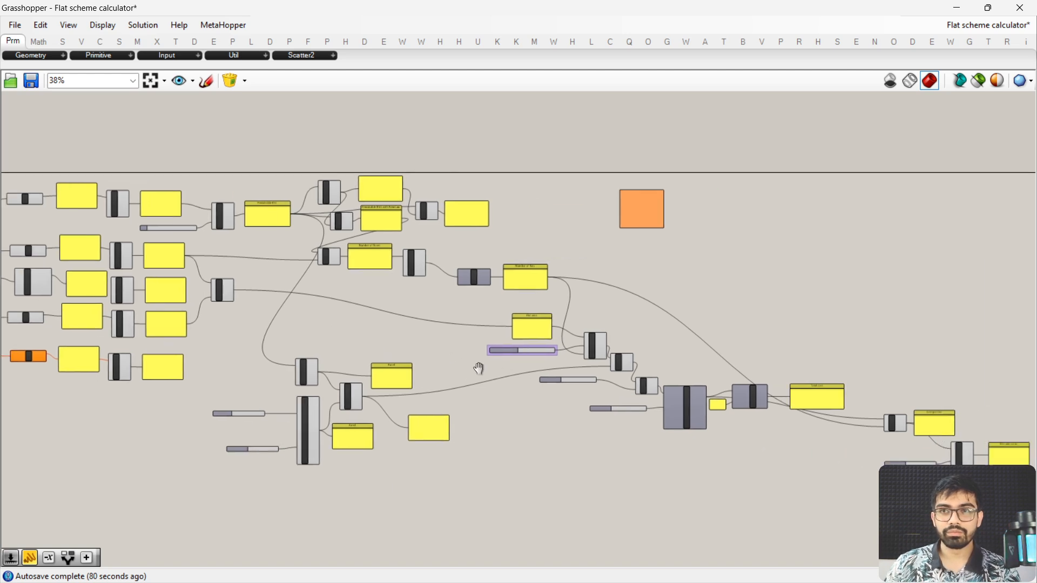
right_drag(724, 416, 618, 404)
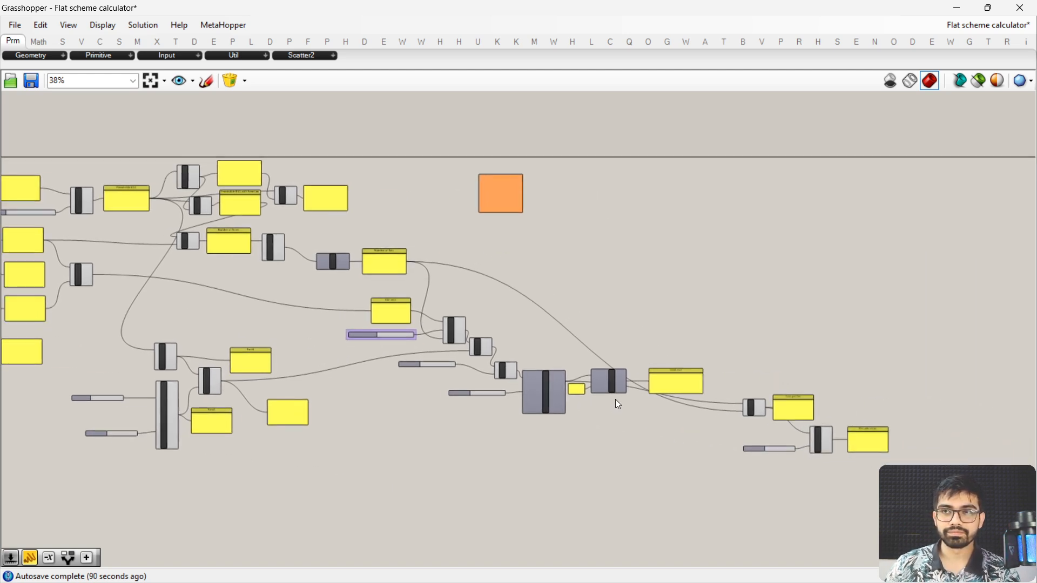